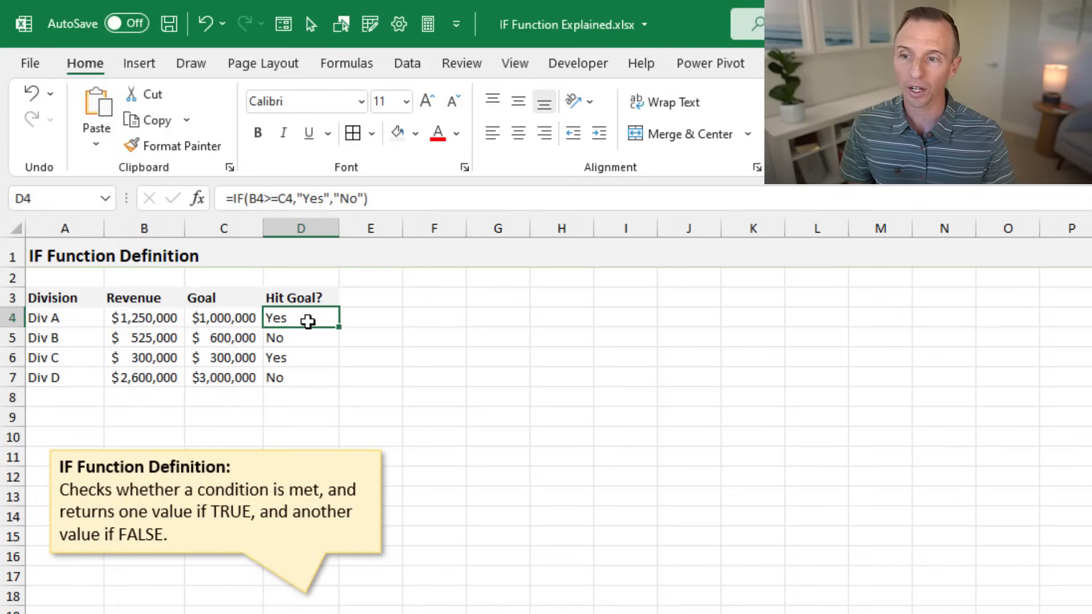
- Review the condition, true value and false value of D4's IF formula, leaving it unchanged
key("F2")
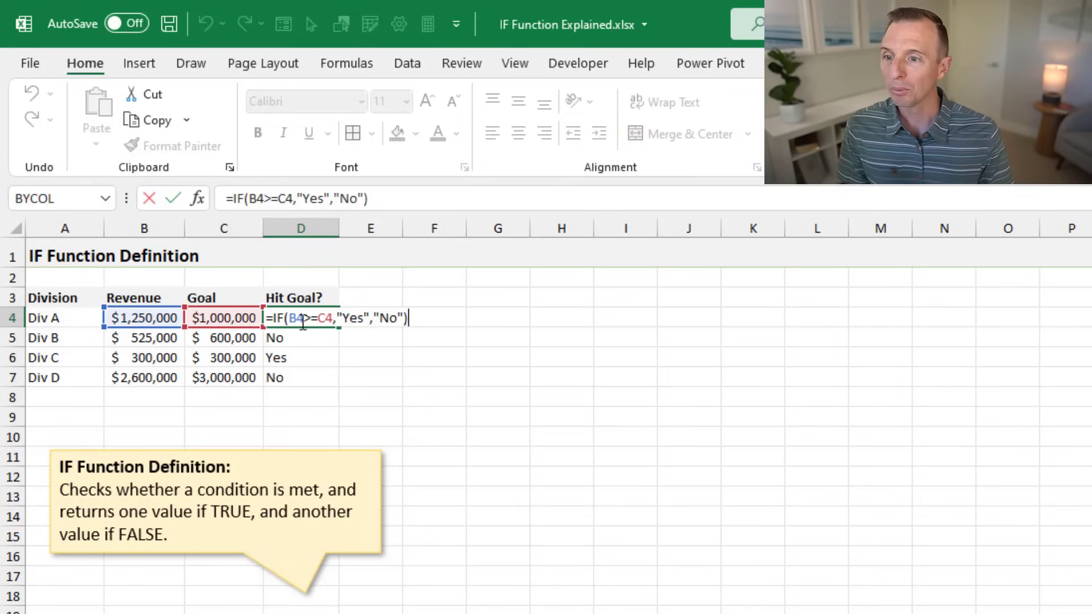
left_click(291, 318)
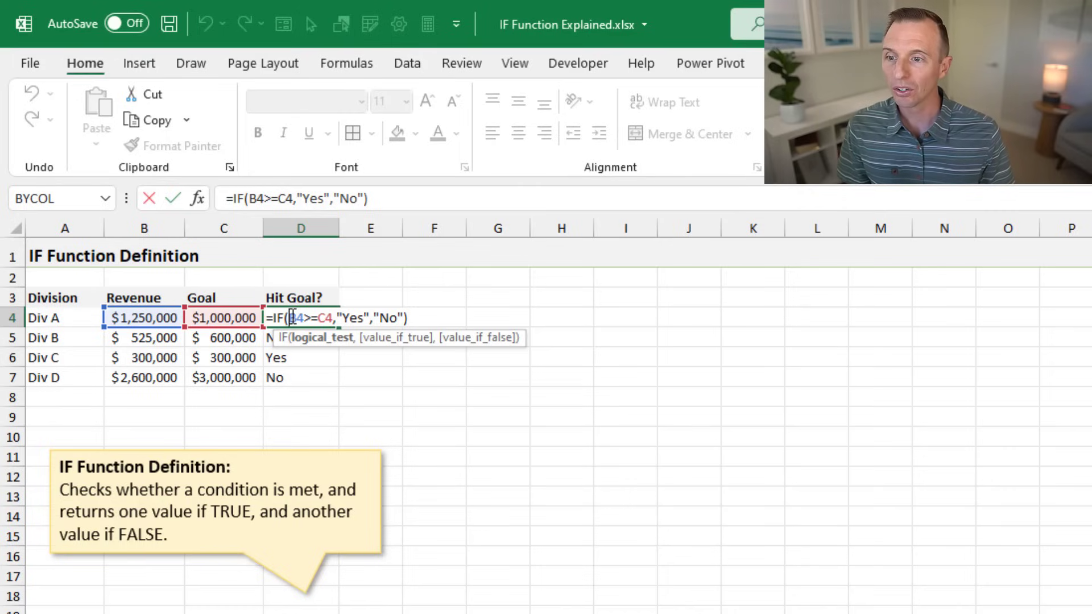
left_click(307, 343)
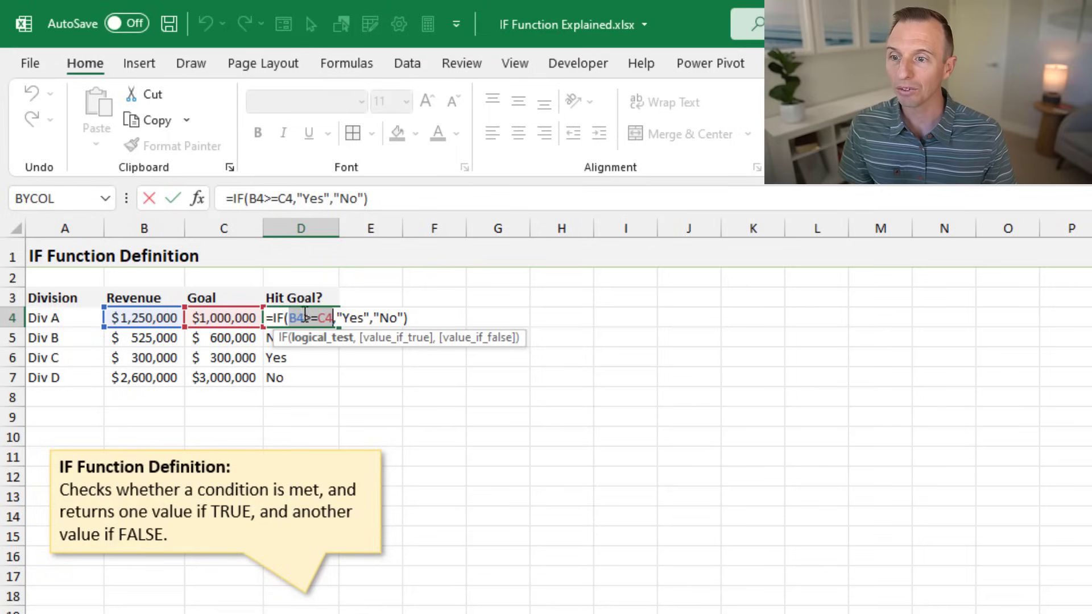
left_click(392, 340)
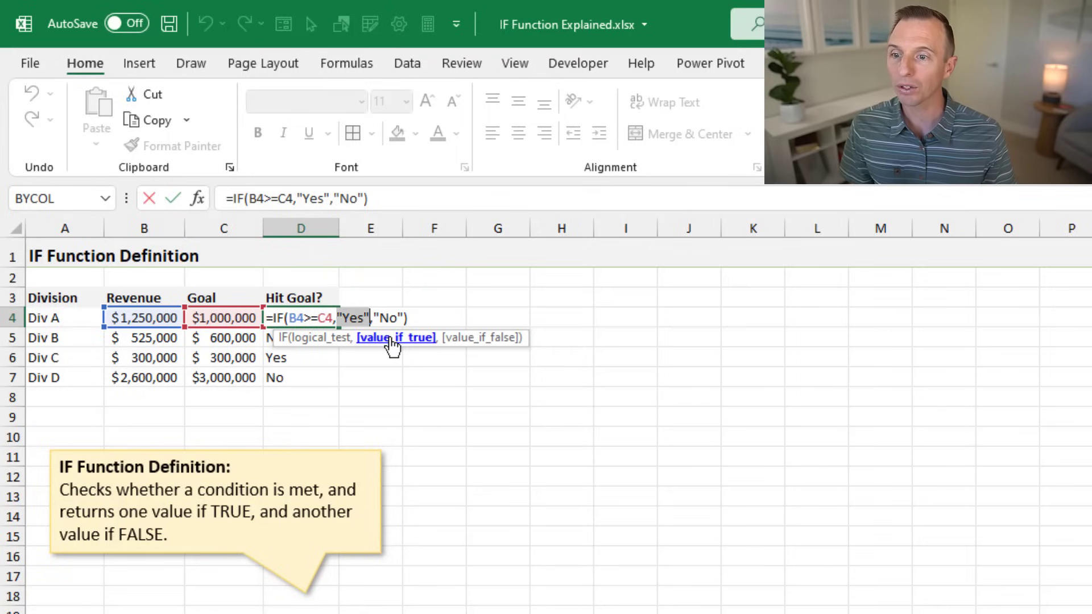
left_click(464, 339)
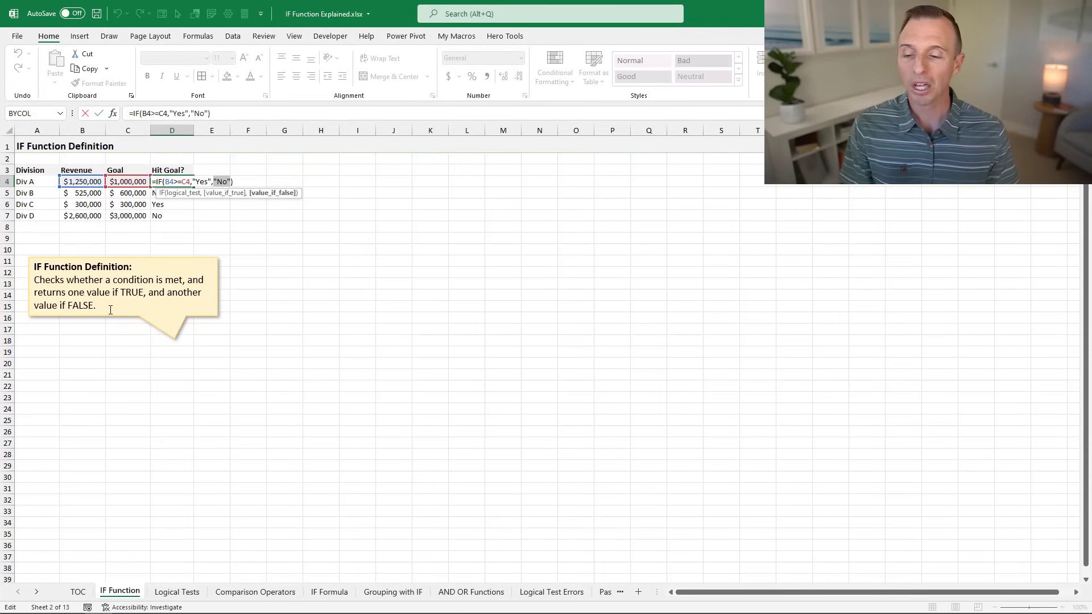
key("ctrl+Return")
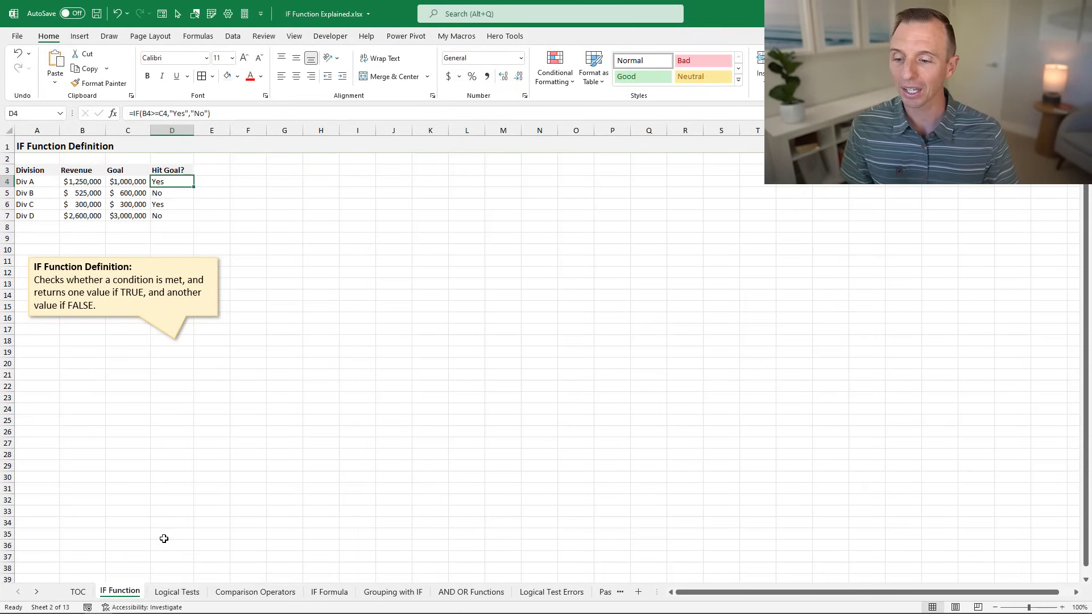
- On the Logical Tests sheet, enter =B4>=C4 in D4
left_click(174, 593)
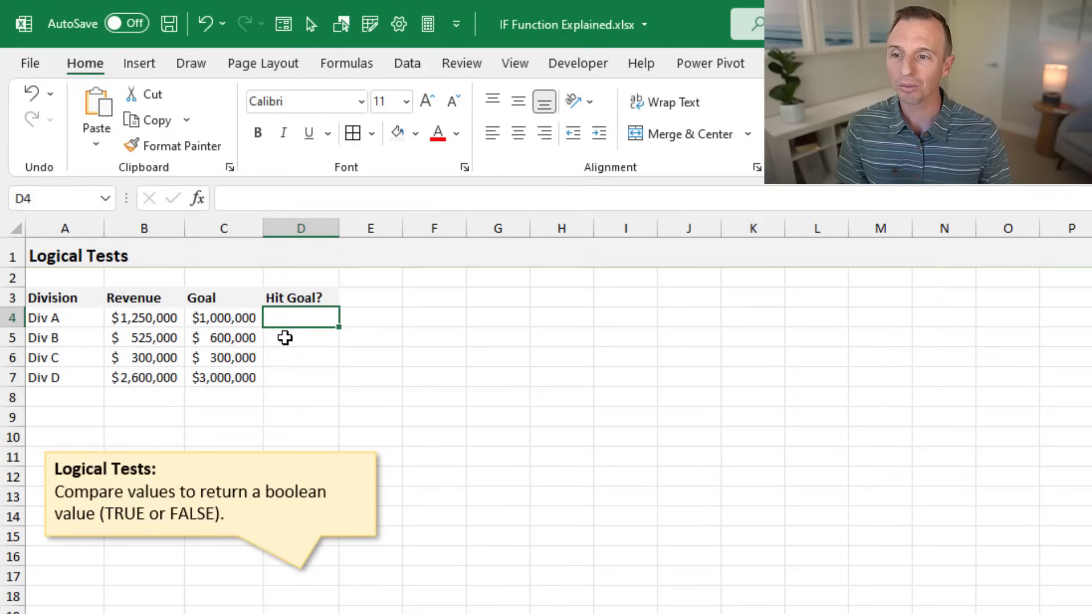
type("=")
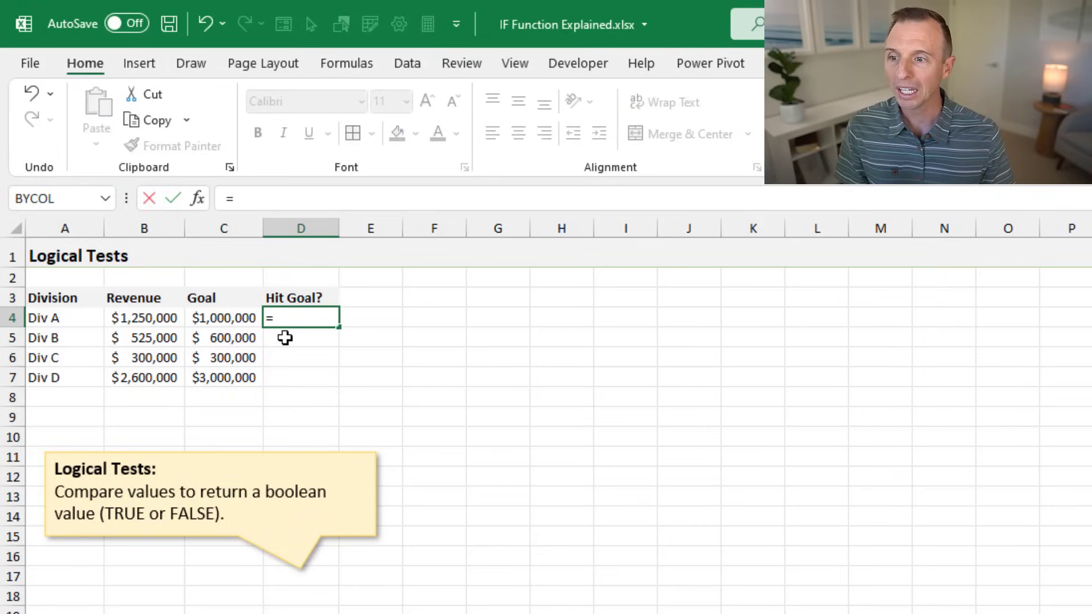
left_click(159, 318)
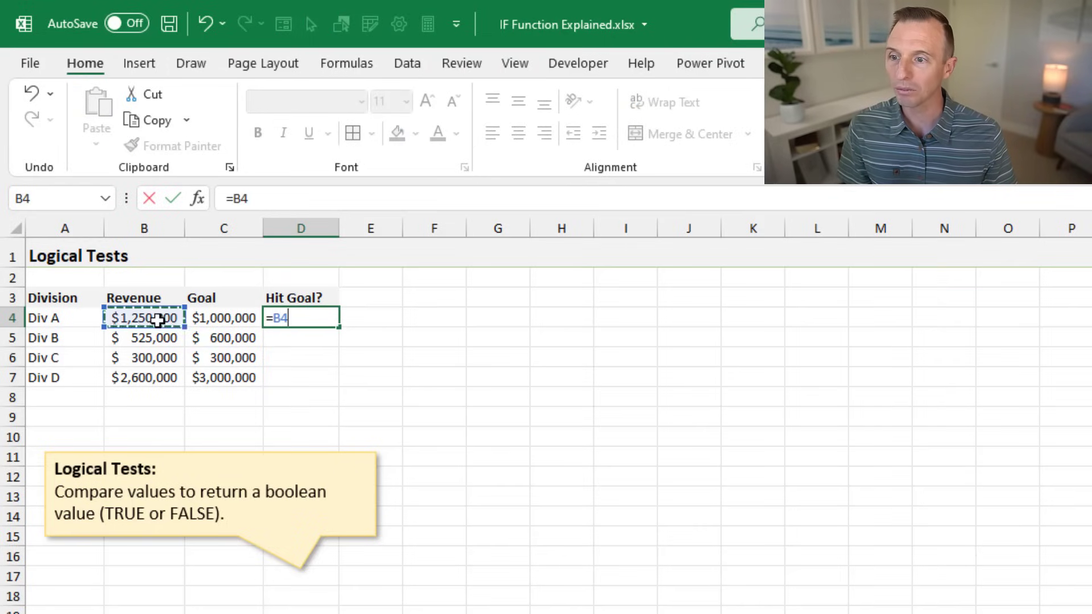
type(">=")
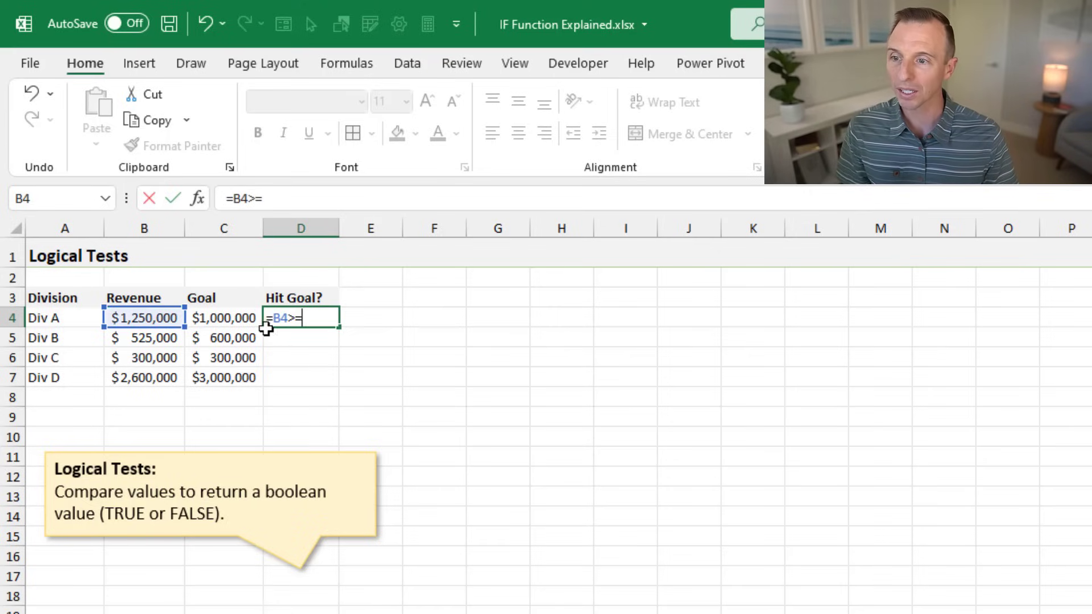
left_click(238, 315)
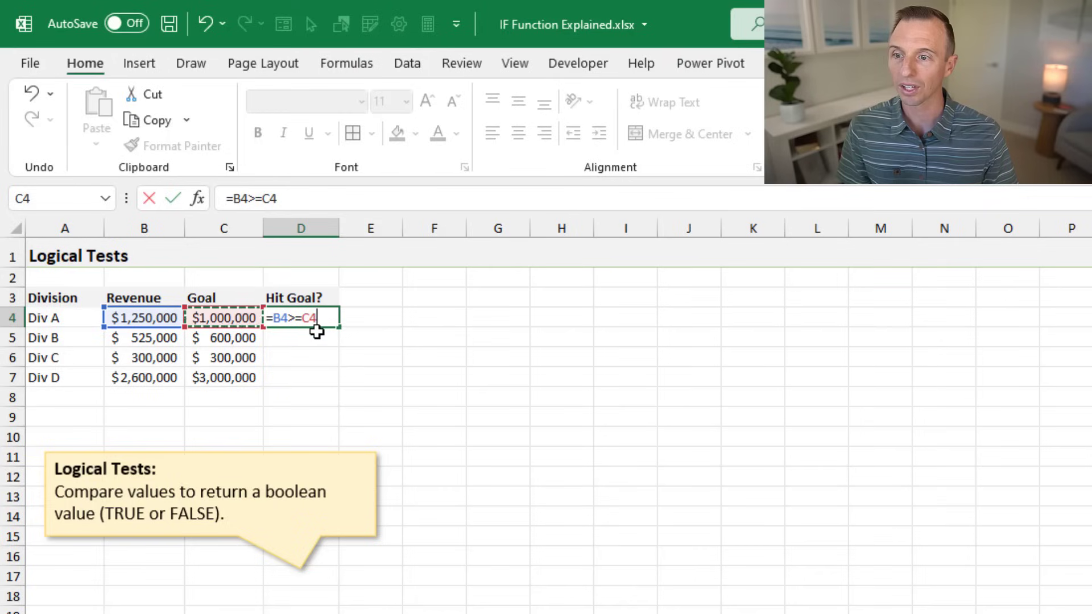
key("Return")
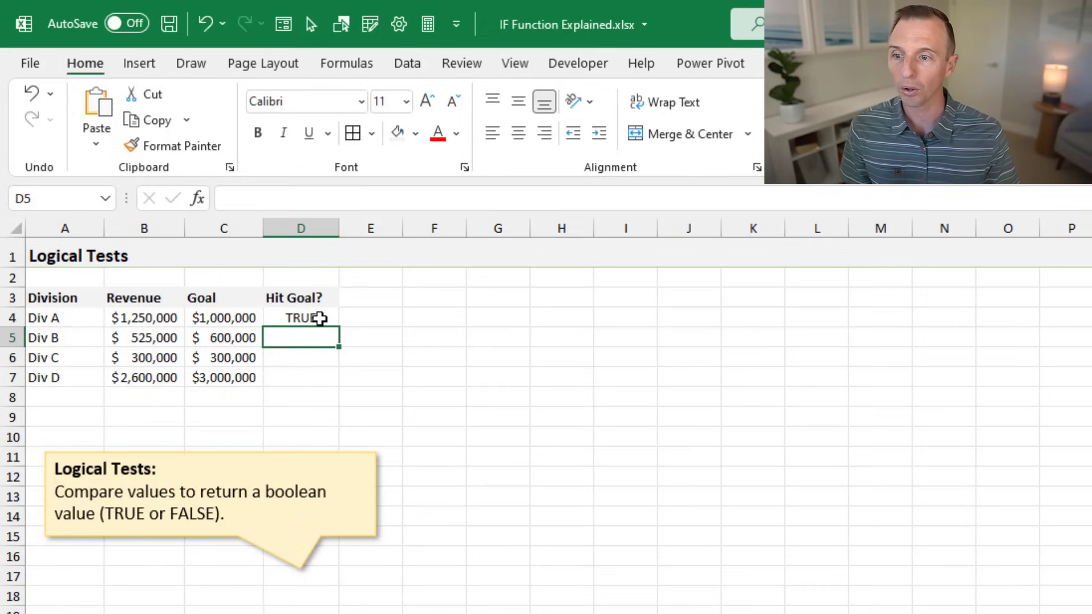
- Fill the comparison down to D7 and check D5's formula without changing it
left_click(317, 317)
double_click(339, 328)
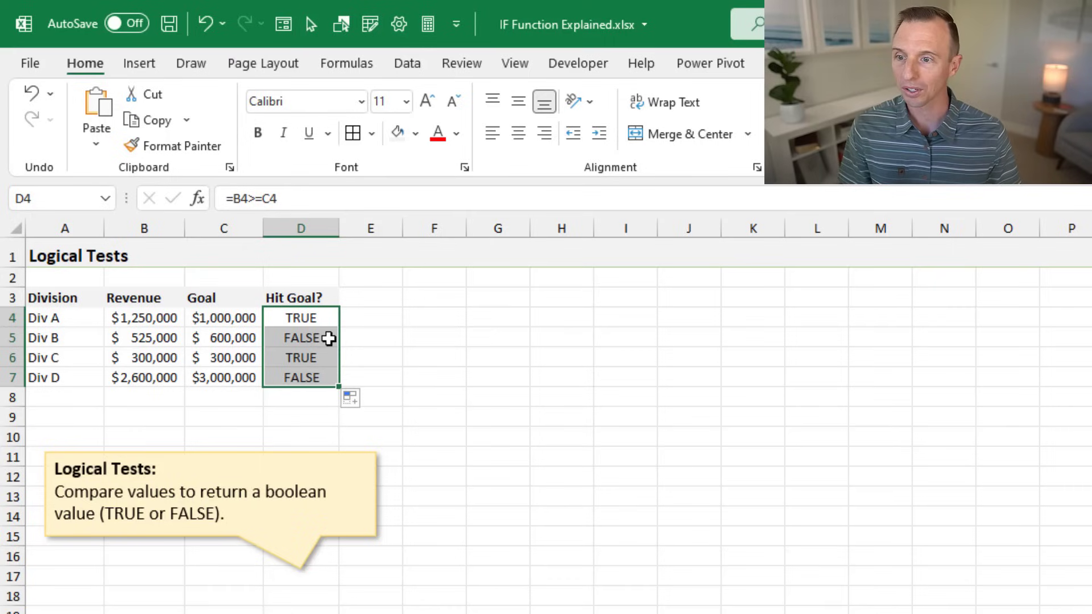
left_click(328, 339)
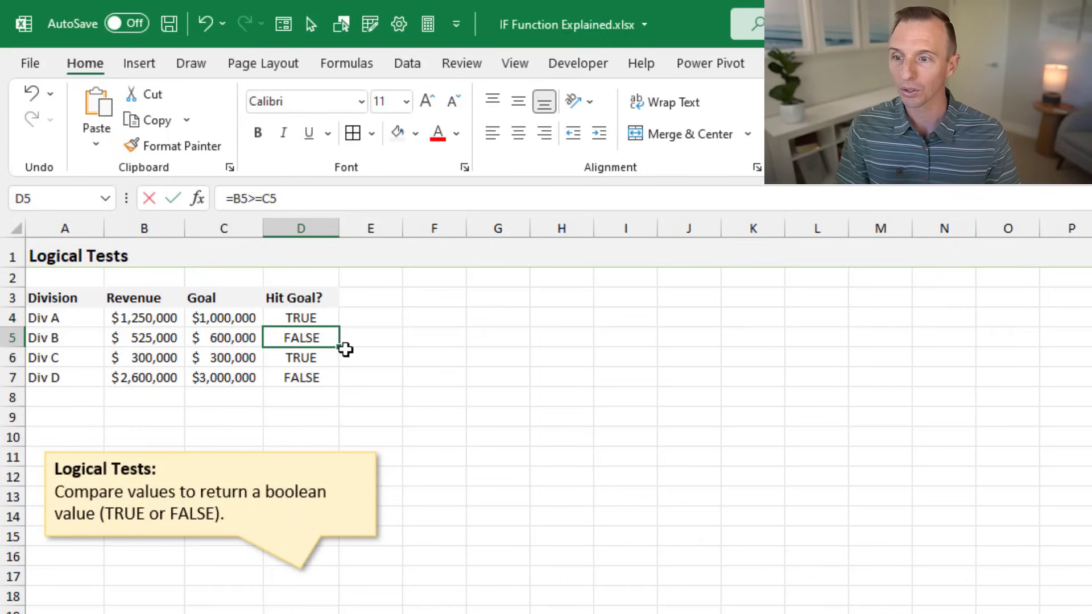
key("F2")
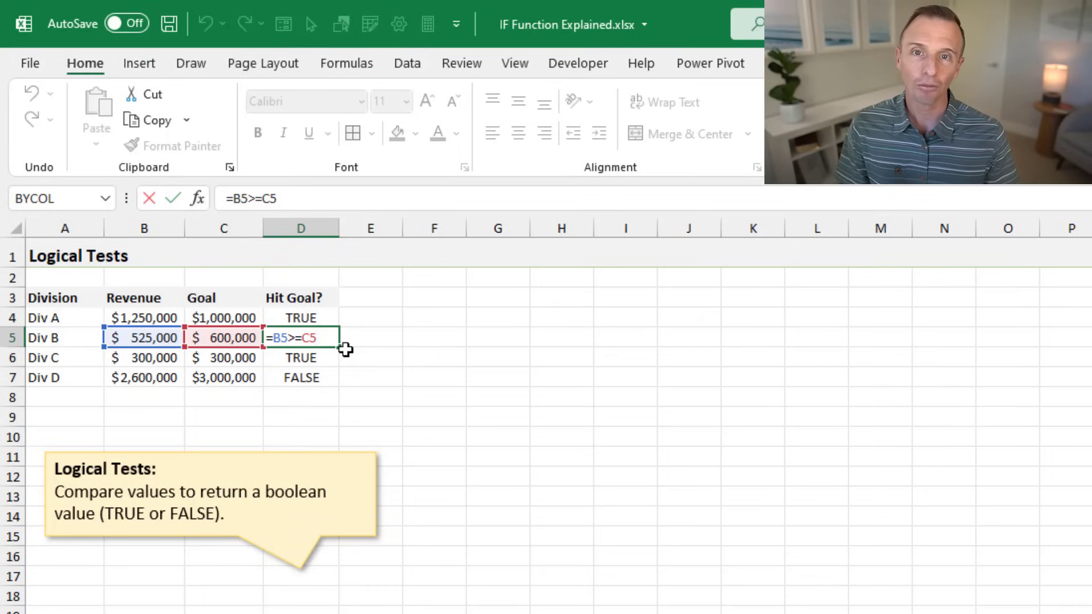
key("ctrl+Return")
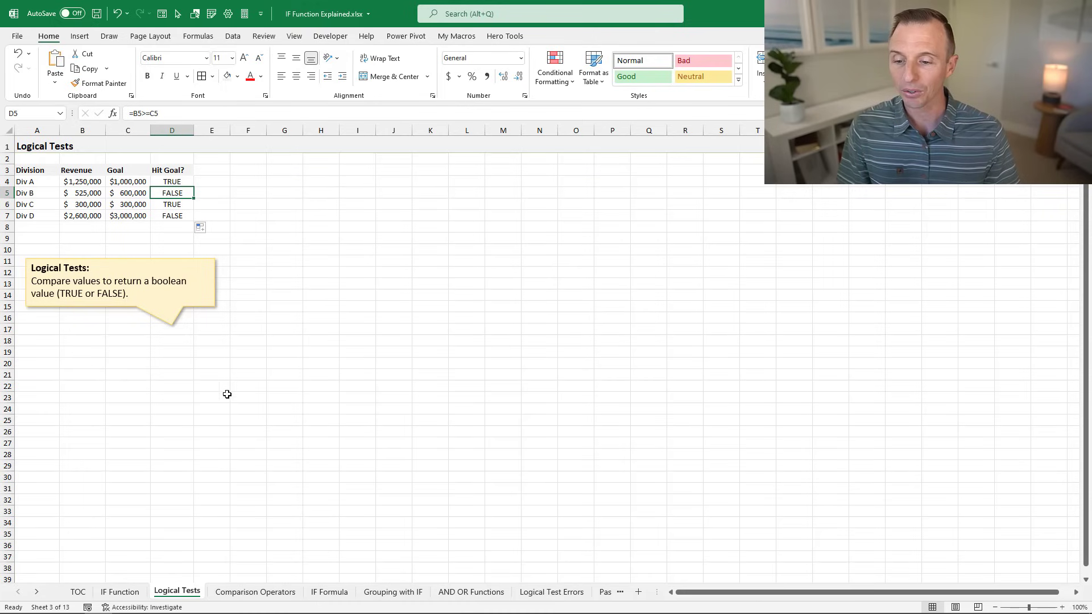
left_click(255, 592)
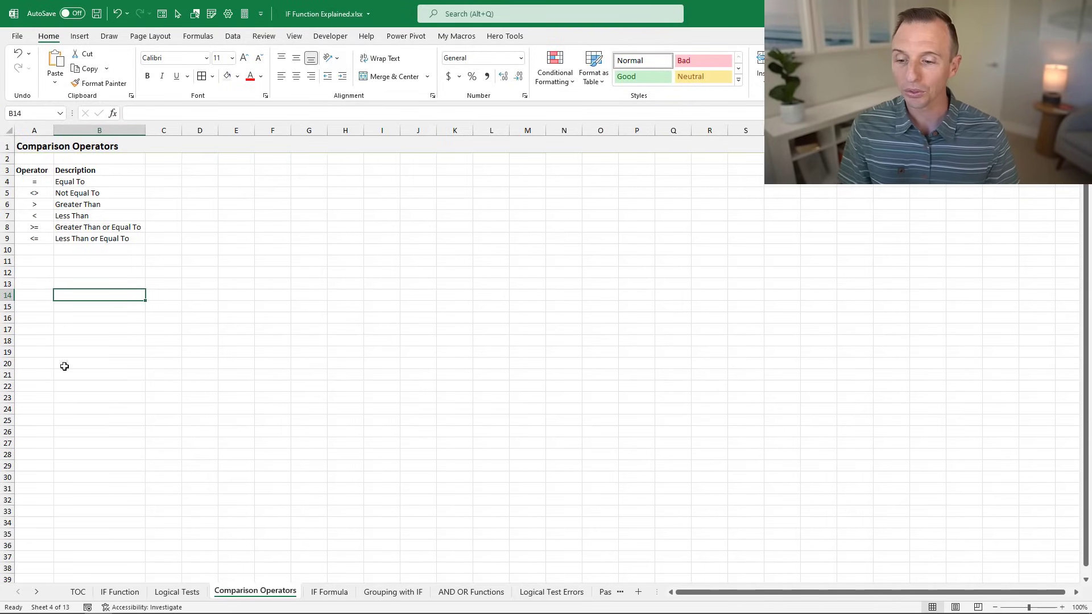
left_click(177, 592)
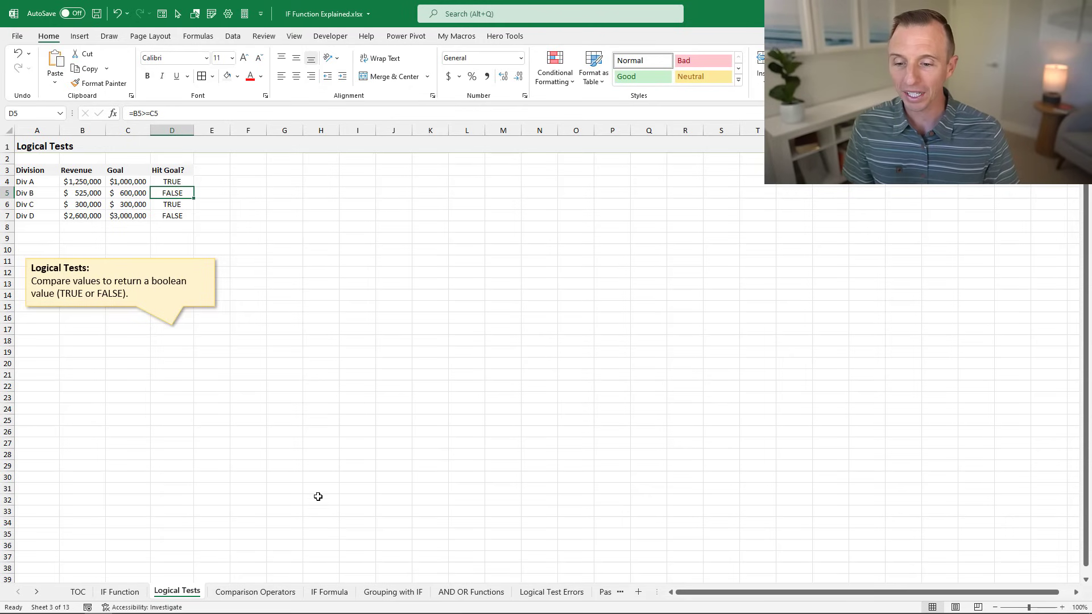
- On the IF Formula sheet, enter =IF(B4>=C4,"Yes","No") in D4 and fill it down to D7
left_click(338, 595)
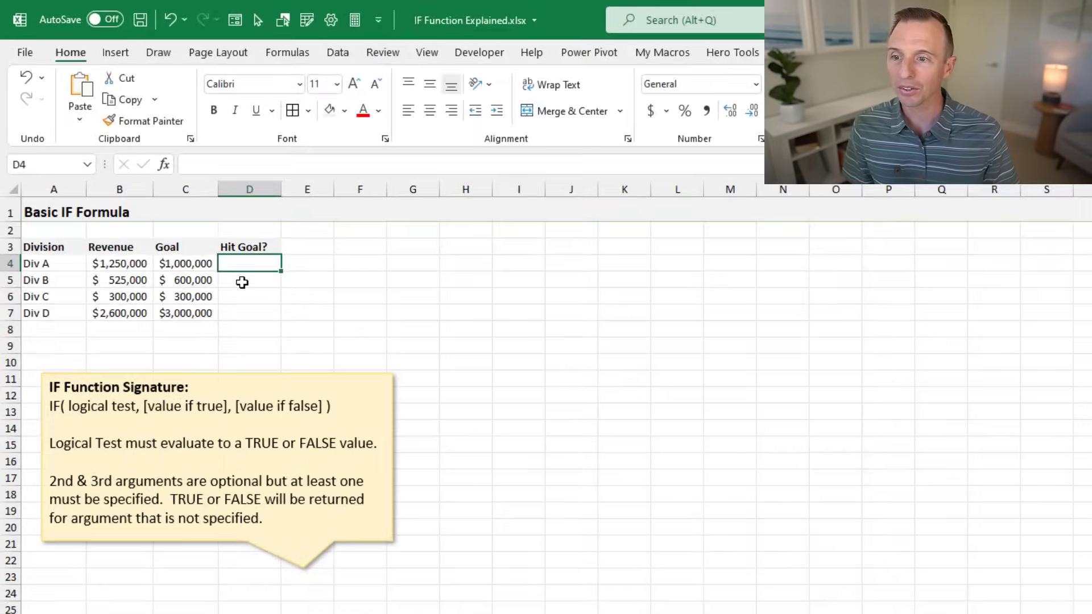
type("=if")
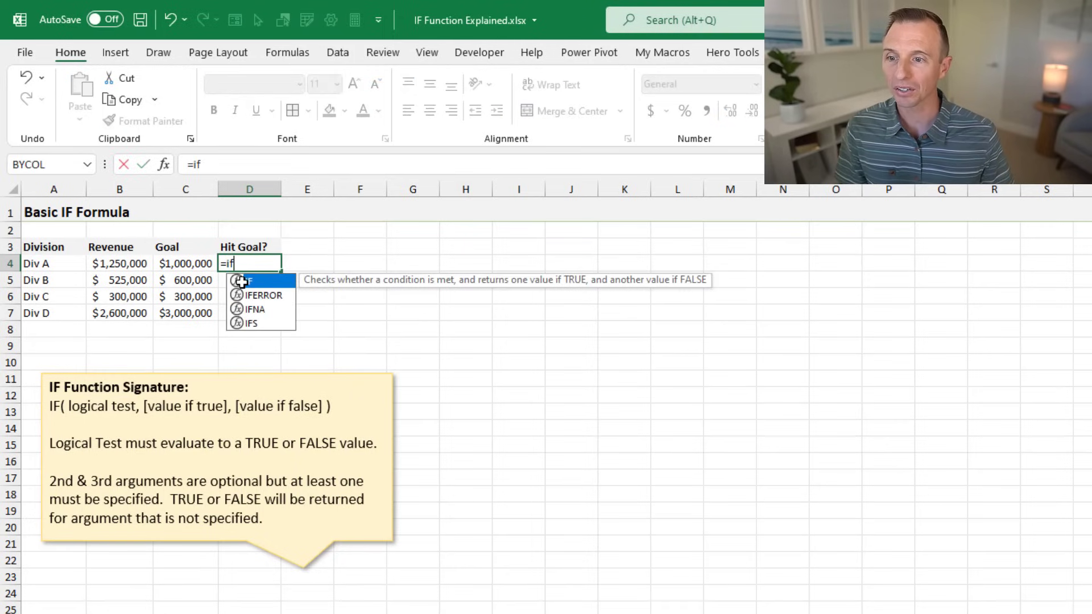
key("Tab")
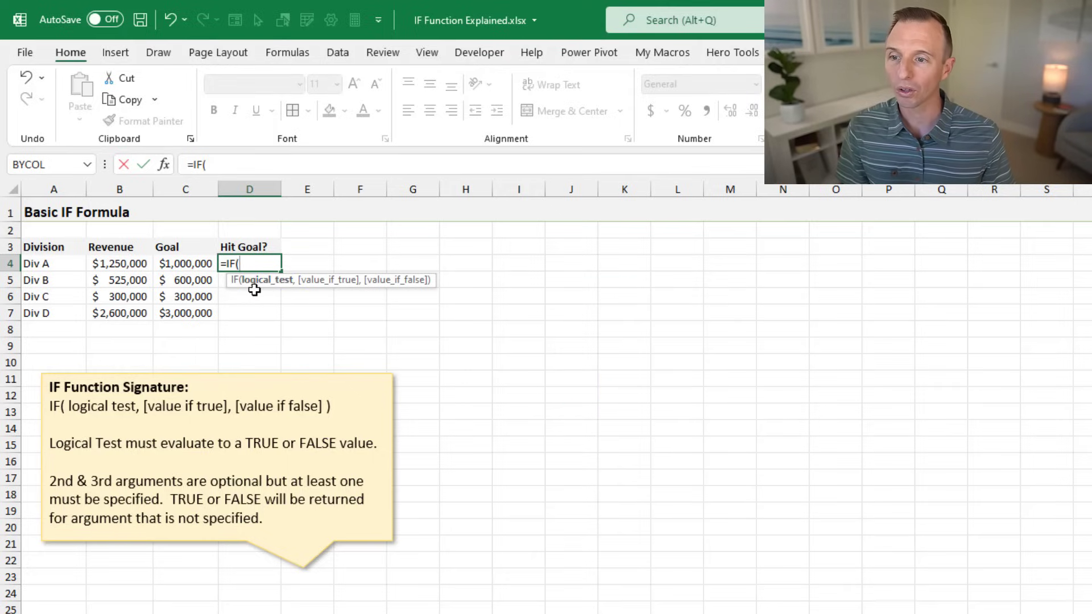
left_click(114, 263)
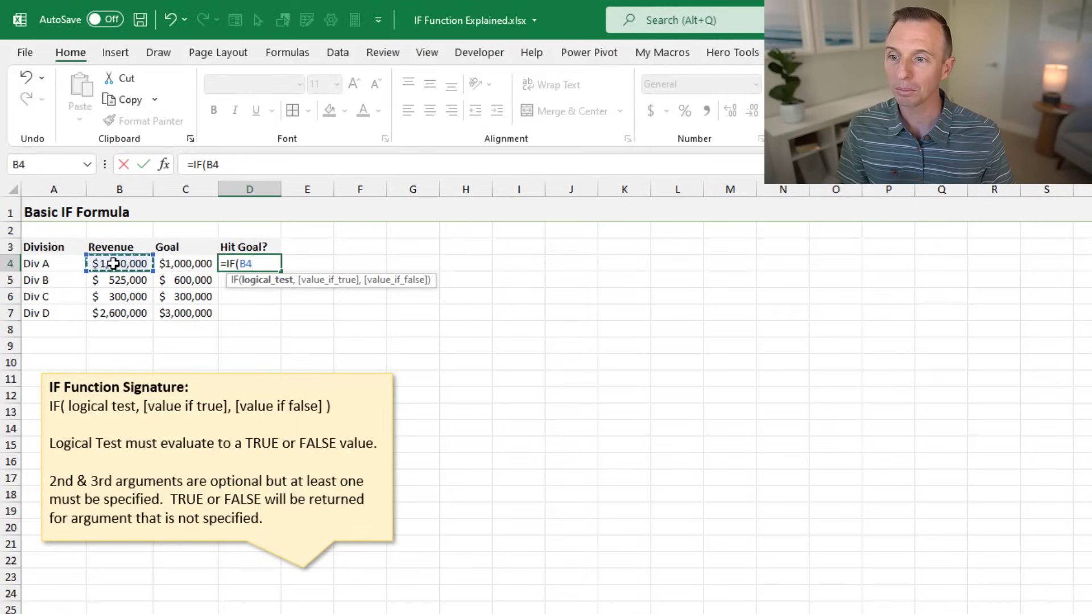
type(">=")
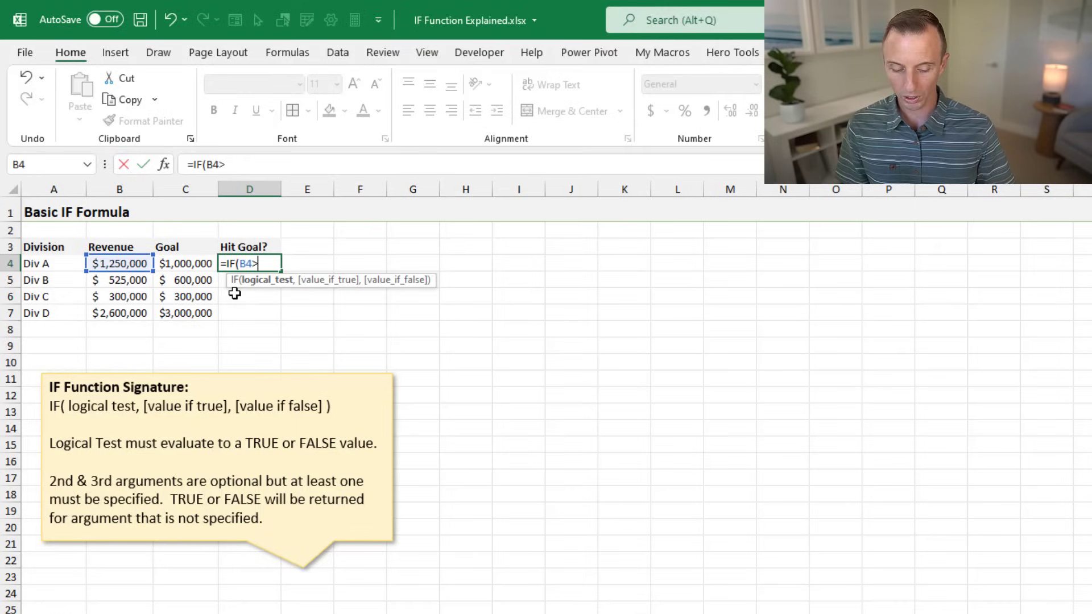
left_click(196, 264)
type(",")
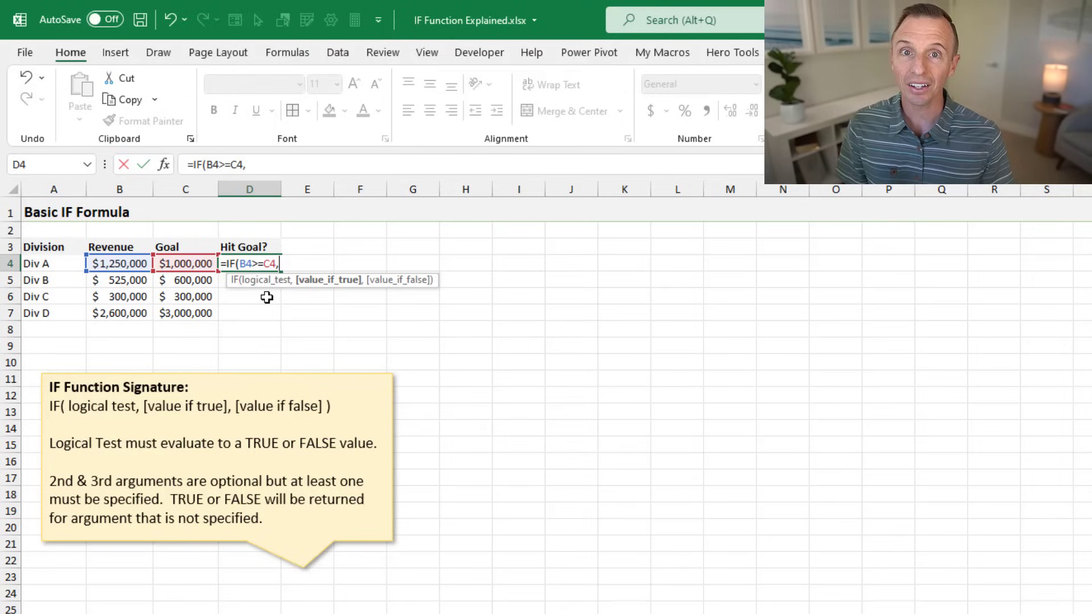
type("\"Yes")
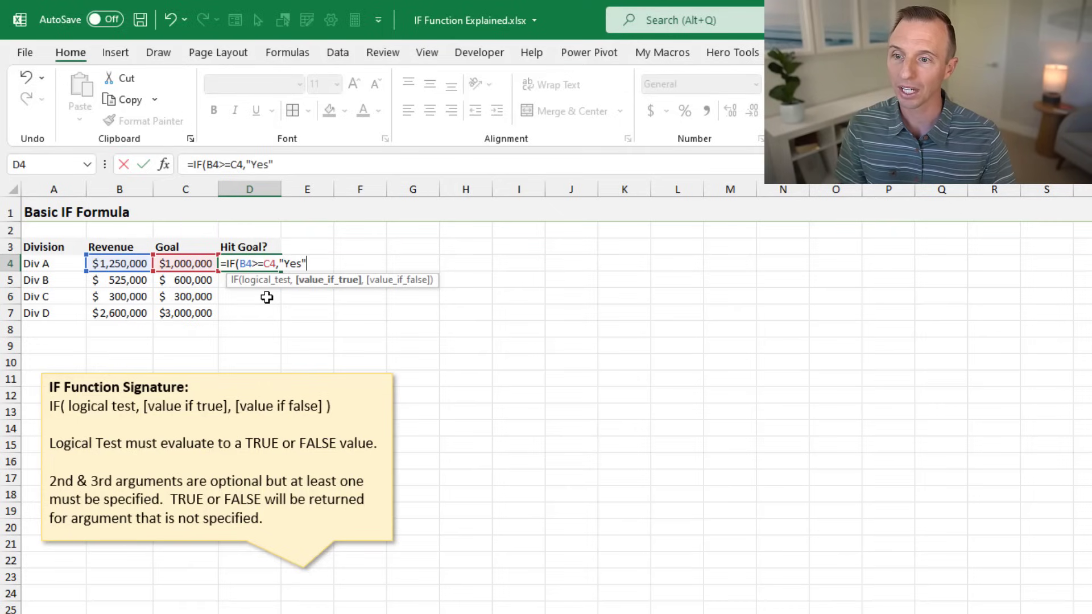
type("\",")
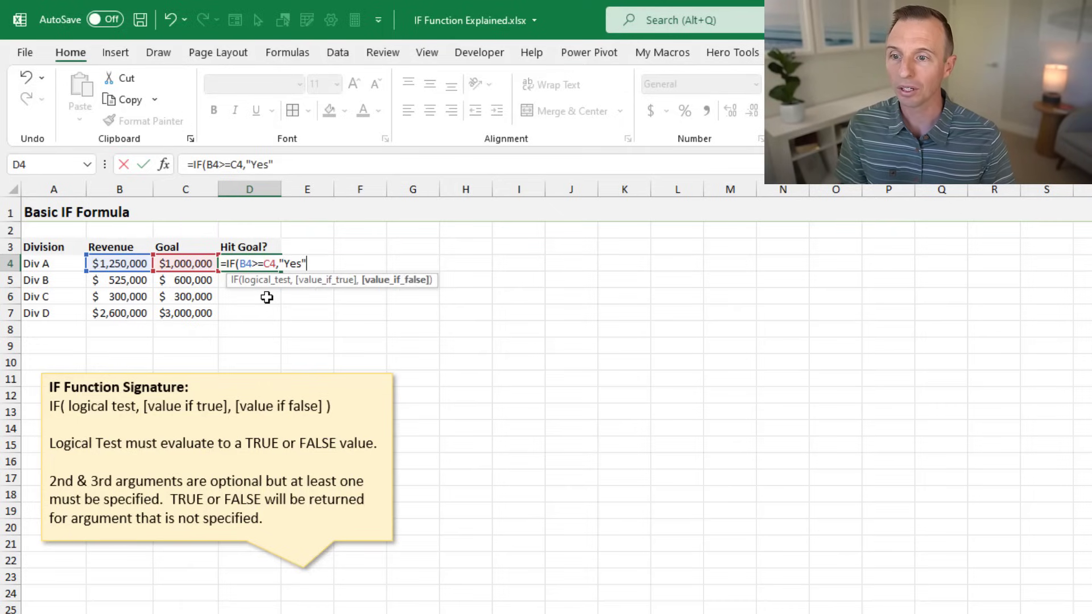
type("\"")
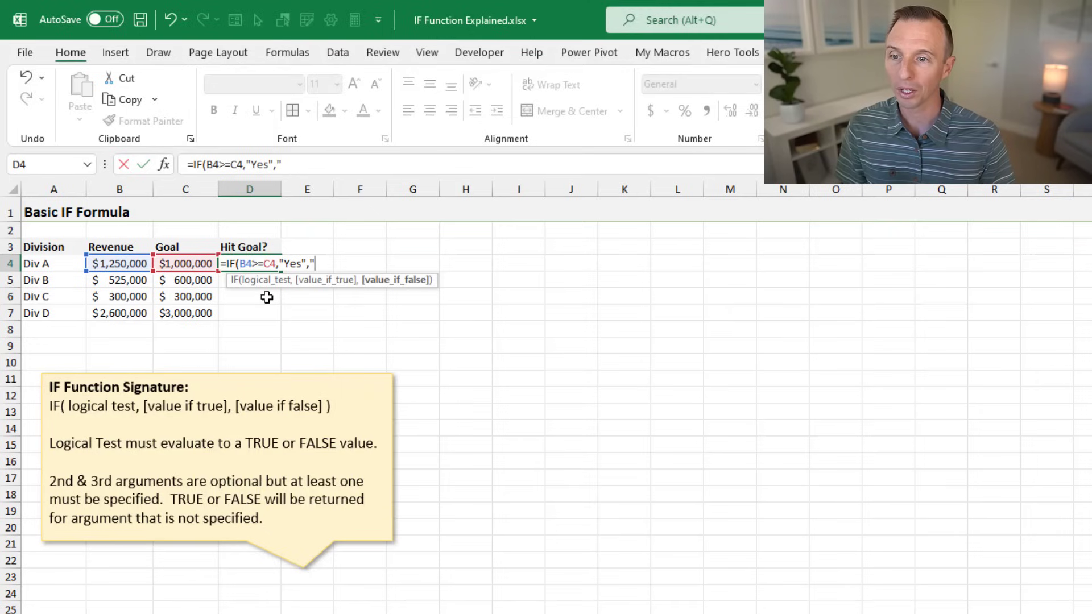
type("No\"")
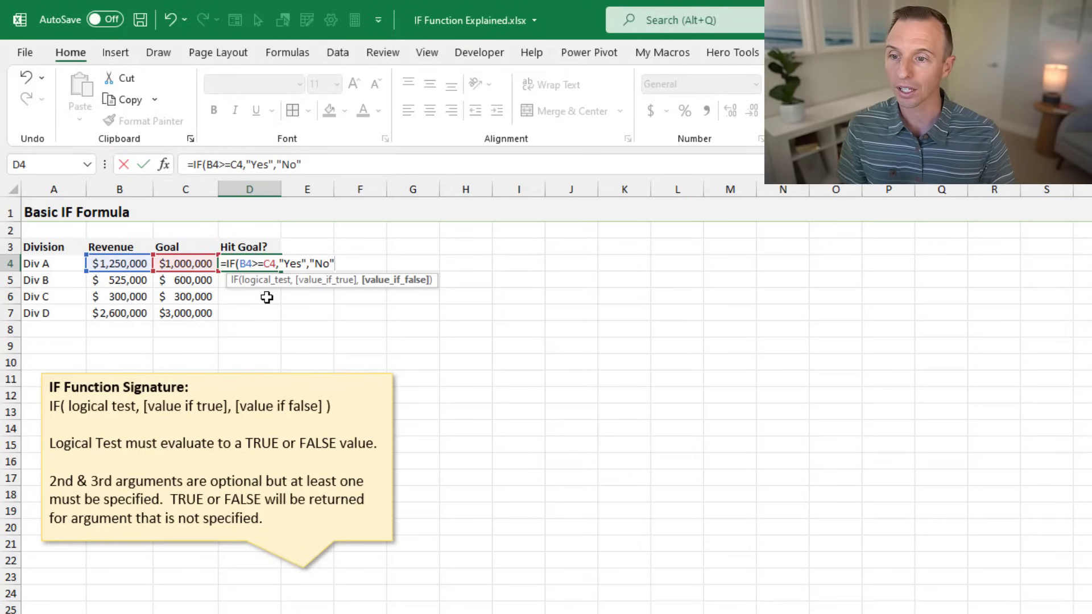
type(")")
key("Return")
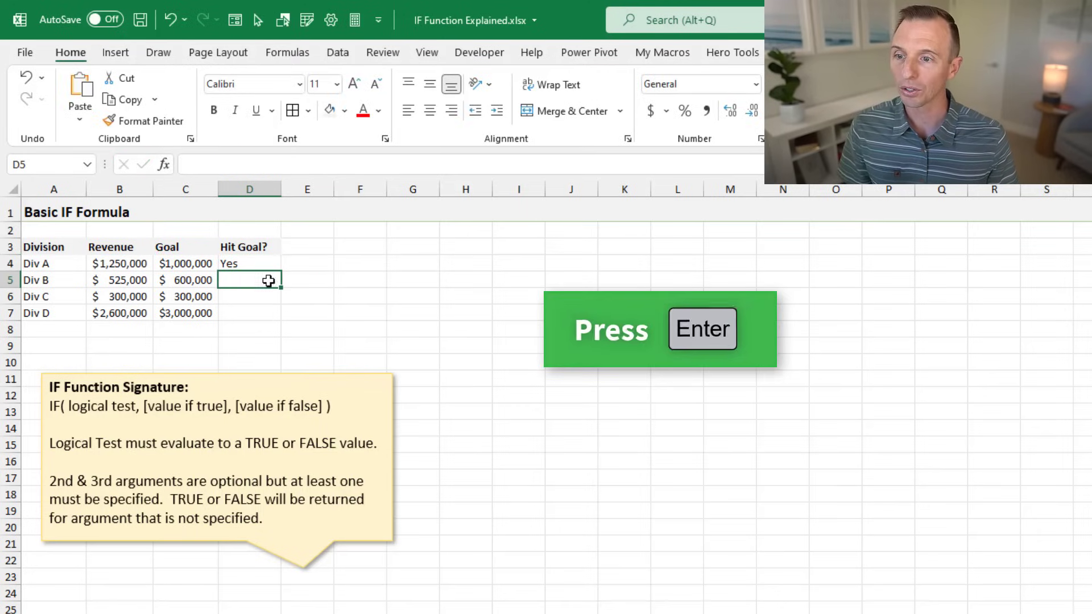
left_click(264, 263)
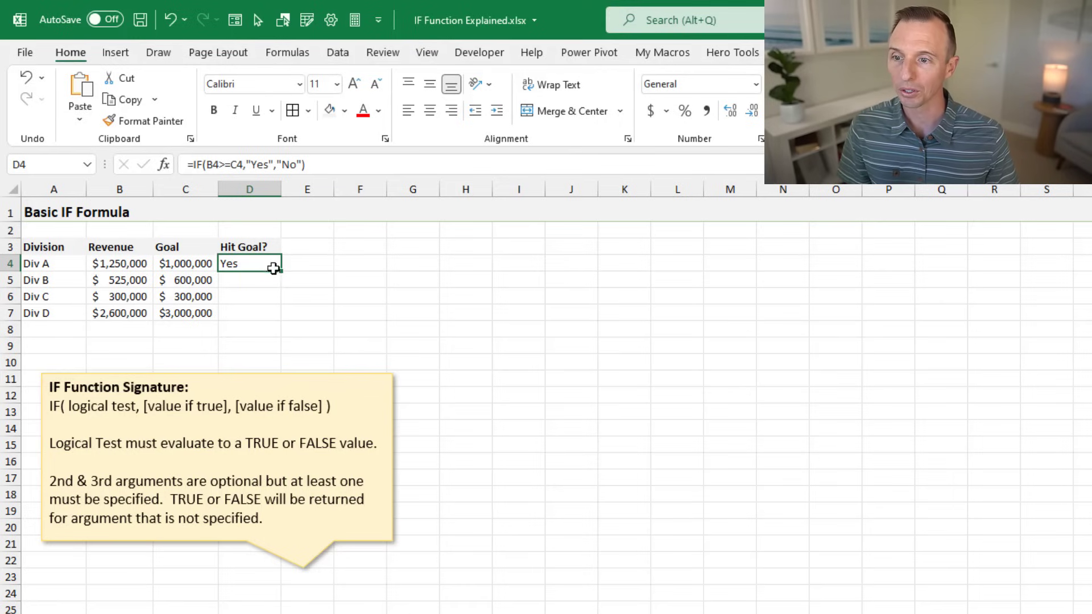
double_click(281, 272)
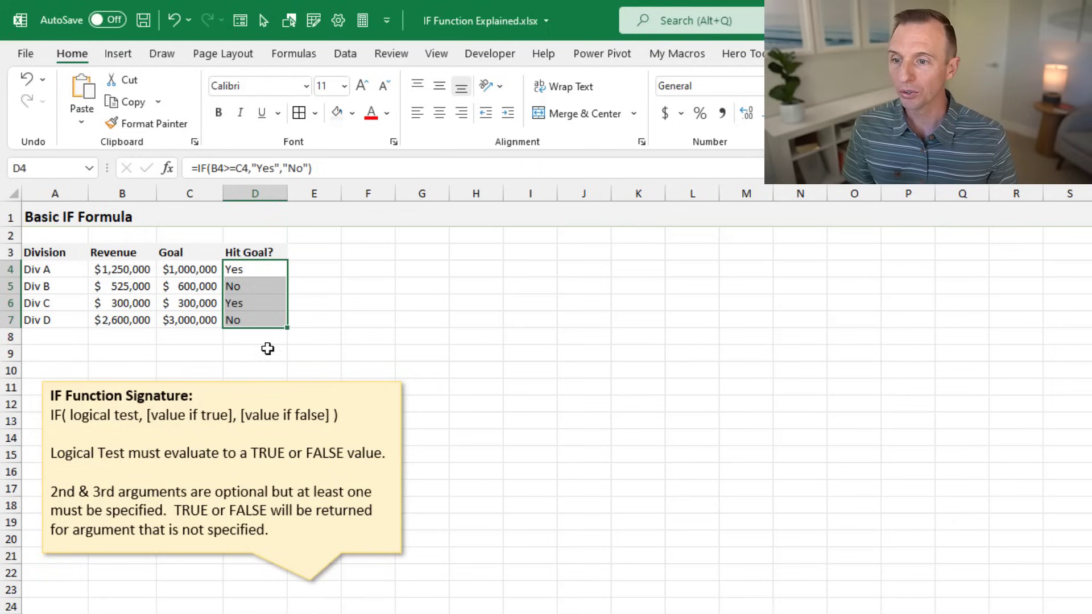
- Remove the "No" argument from D4's IF formula and fill it down to D7
left_click(258, 270)
key("F2")
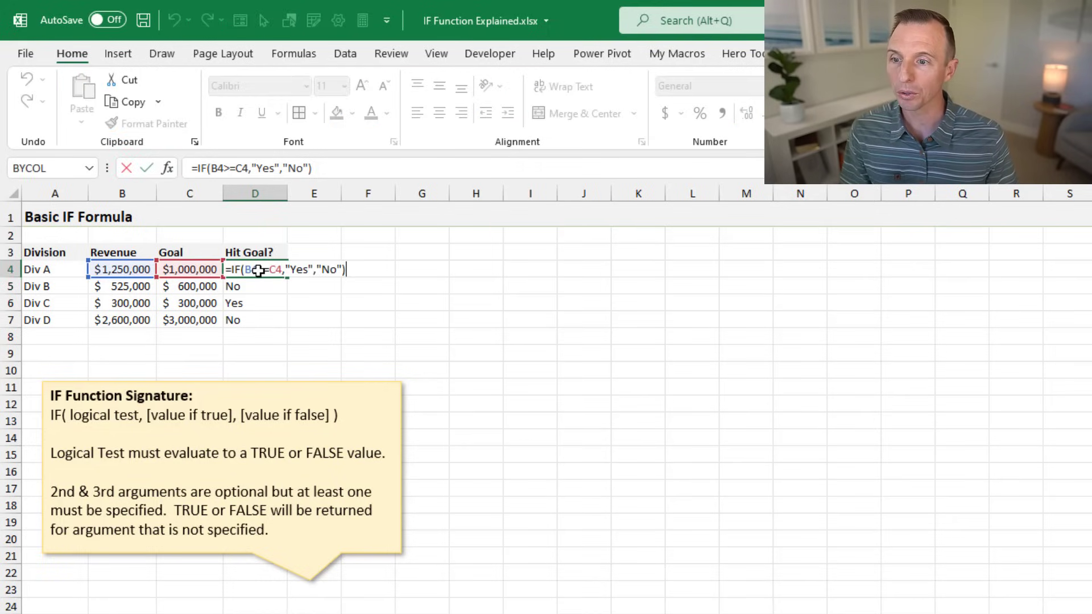
left_click(314, 270)
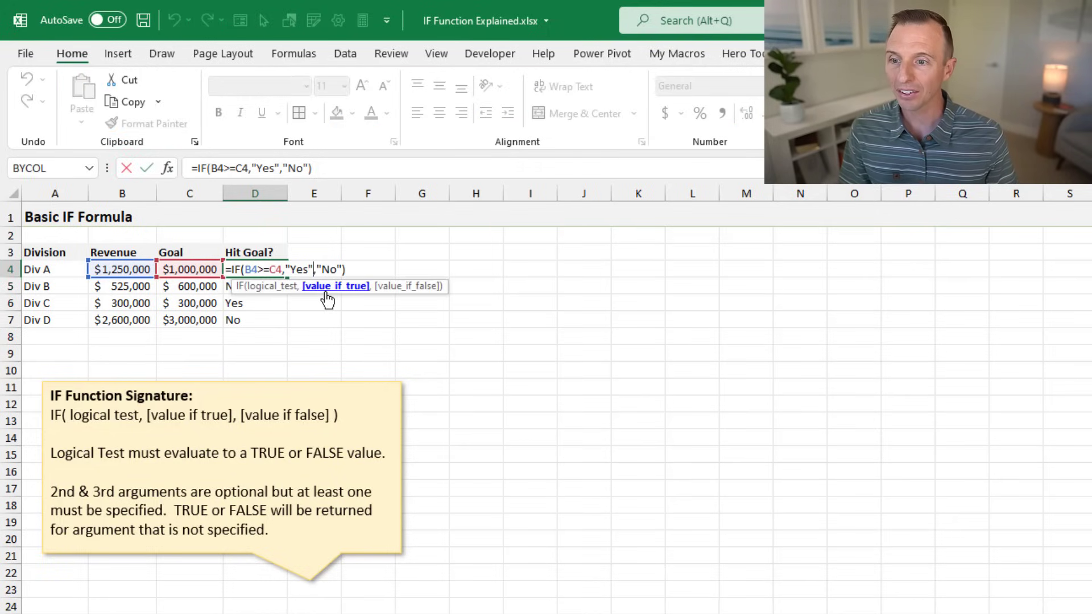
key("Delete")
key("Delete")
key("Delete")
key("Delete")
key("Delete")
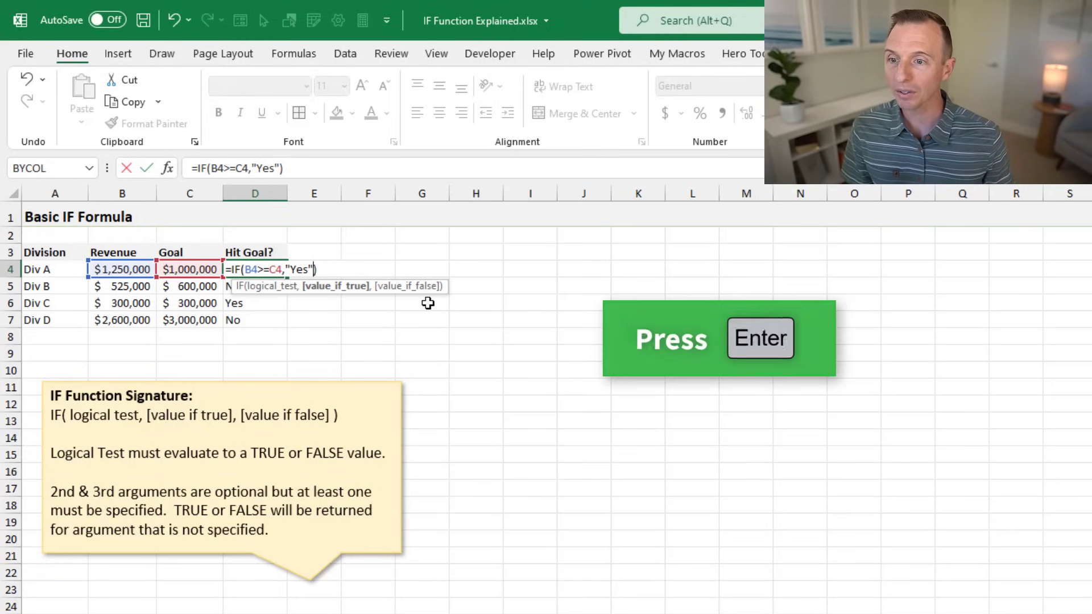
key("Return")
left_click(268, 269)
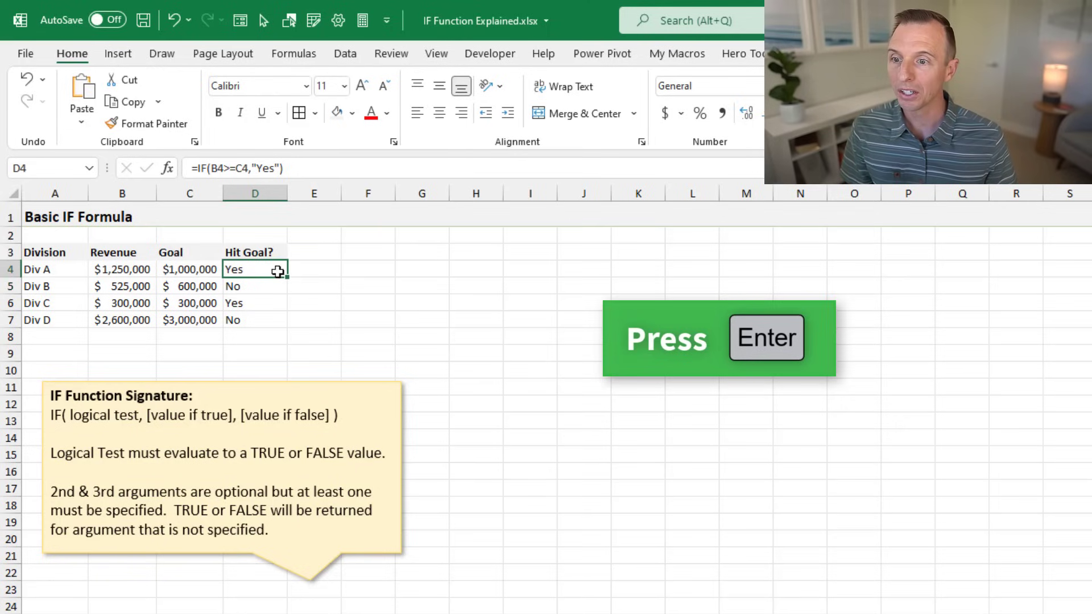
double_click(287, 277)
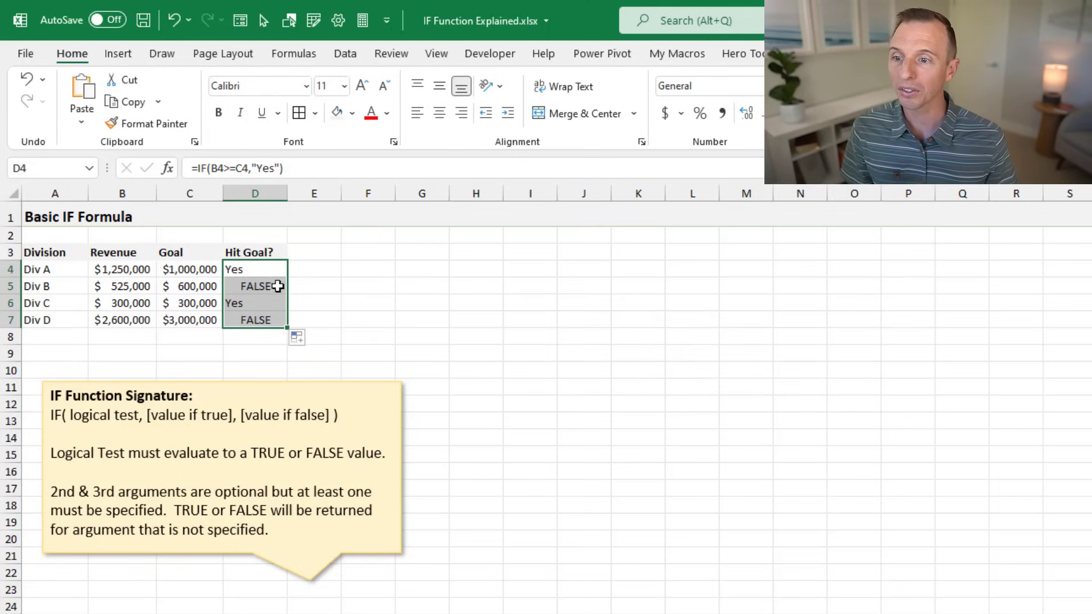
- Check that D5's formula now returns FALSE, then go to the Grouping with IF sheet
left_click(230, 287)
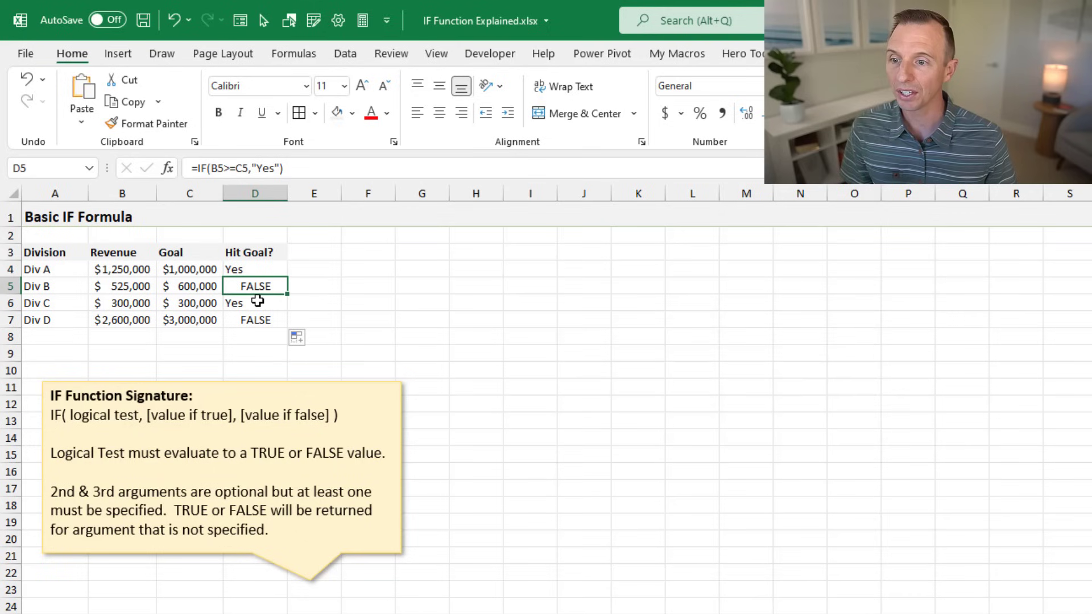
key("F2")
left_click(315, 286)
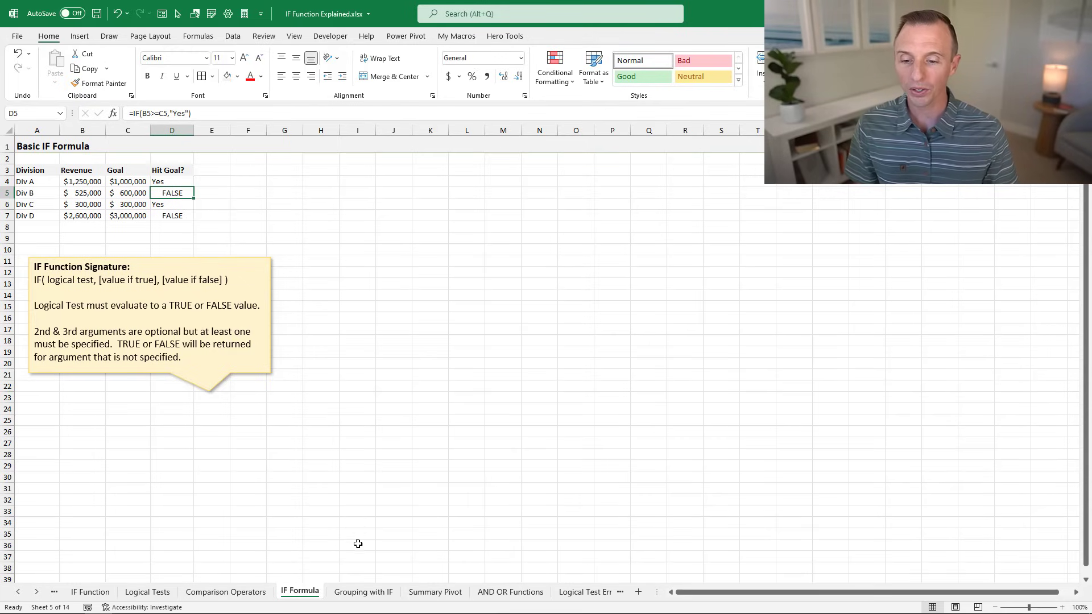
left_click(364, 591)
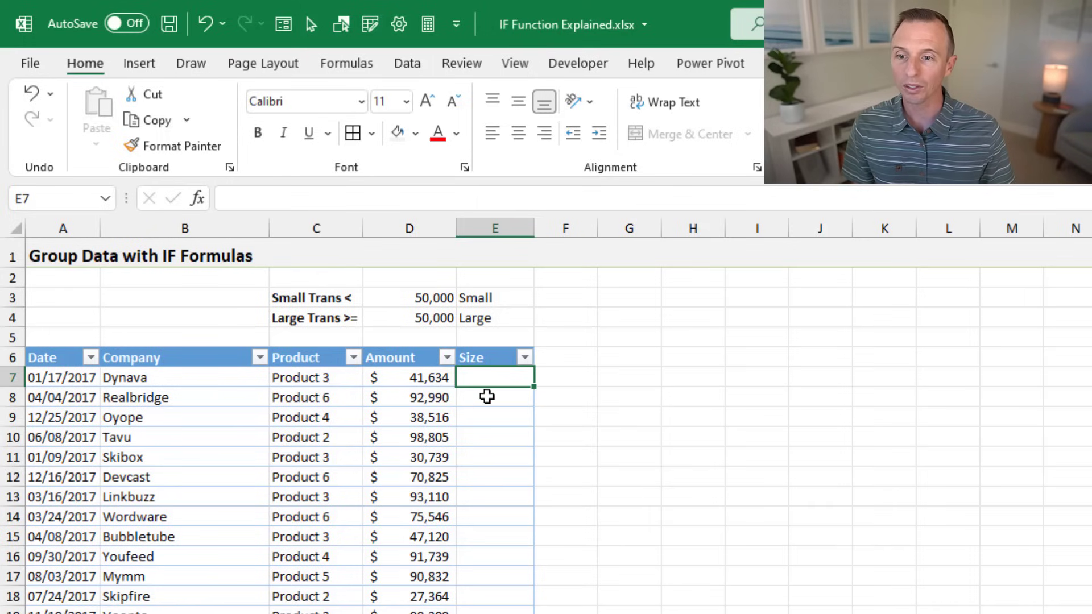
- In E7, start an IF formula testing D7>=$D$4
type("=if")
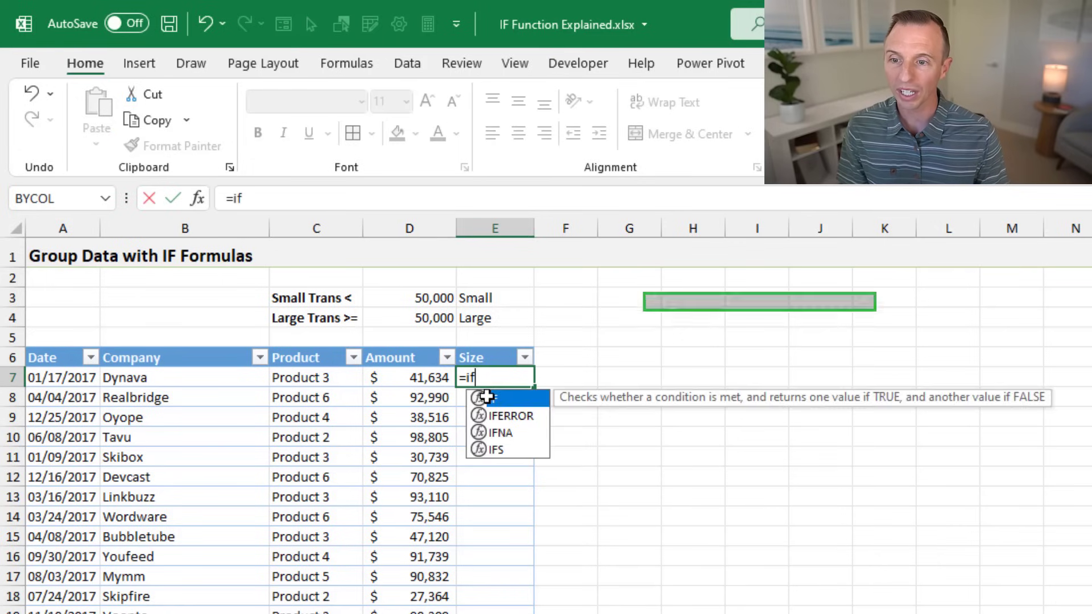
key("Tab")
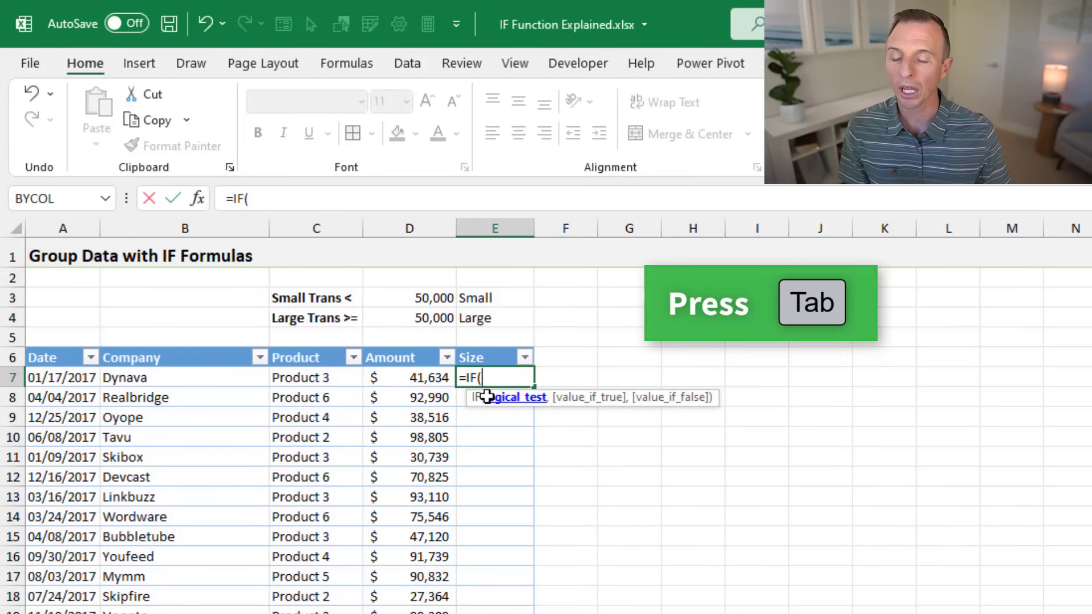
left_click(412, 378)
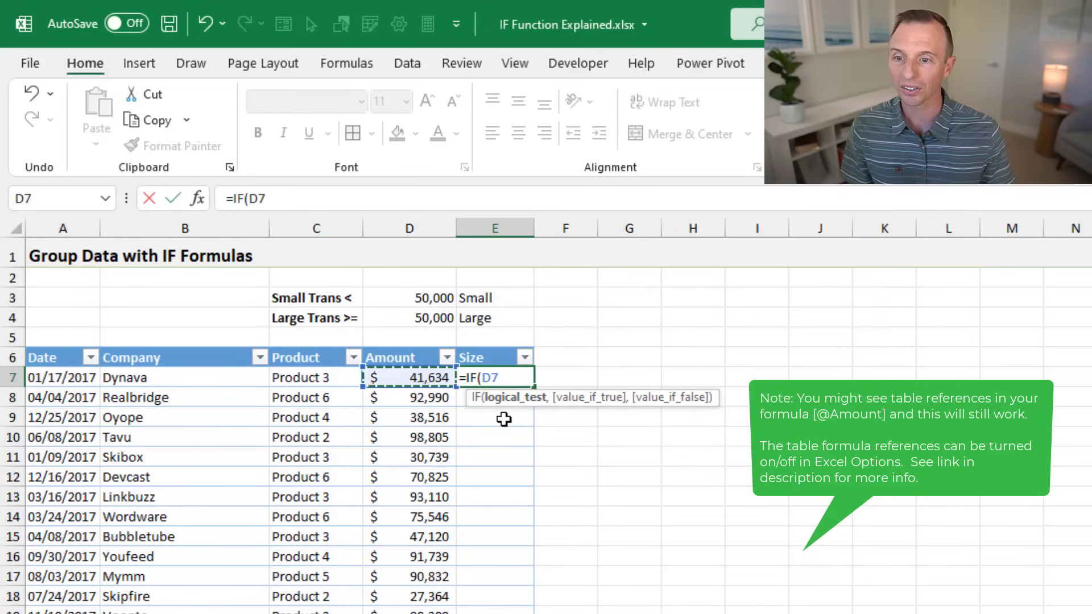
type(">=")
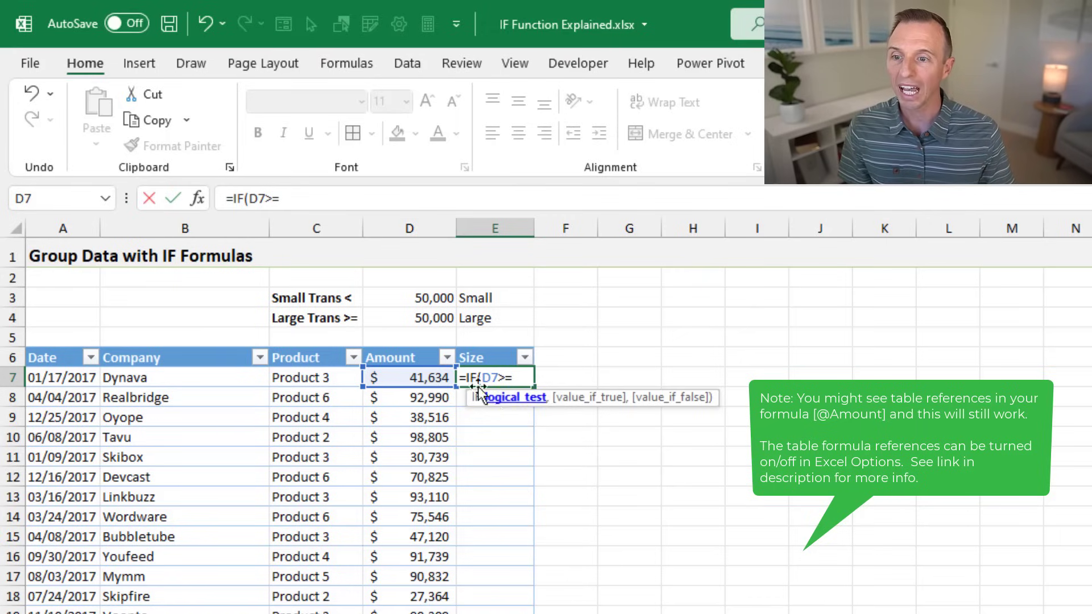
left_click(400, 319)
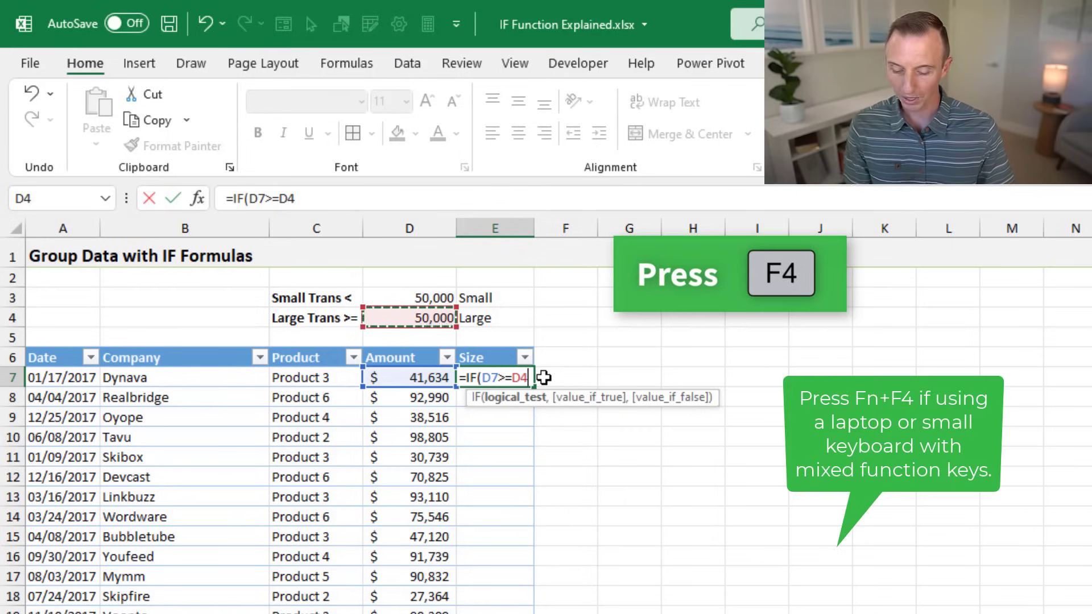
key("F4")
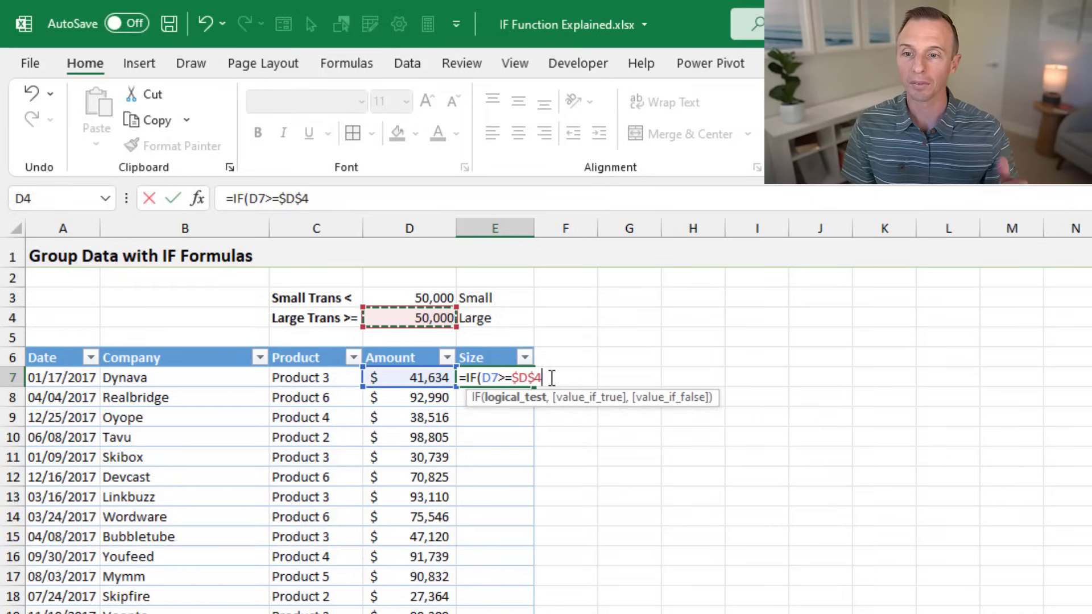
- Complete it with $E$4 as the true result and $E$3 as the false result
type(",")
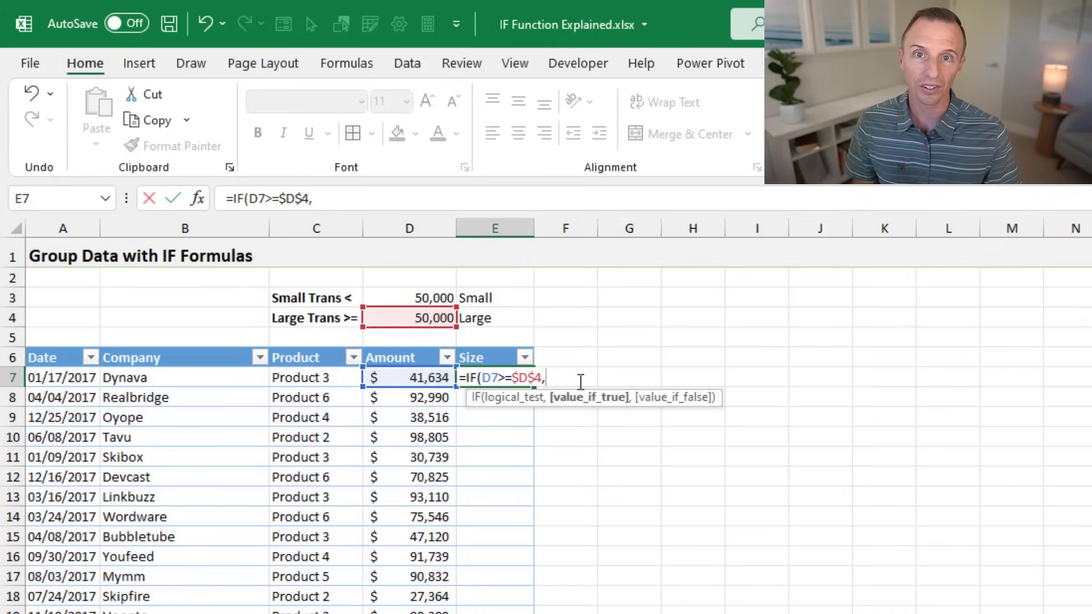
left_click(499, 318)
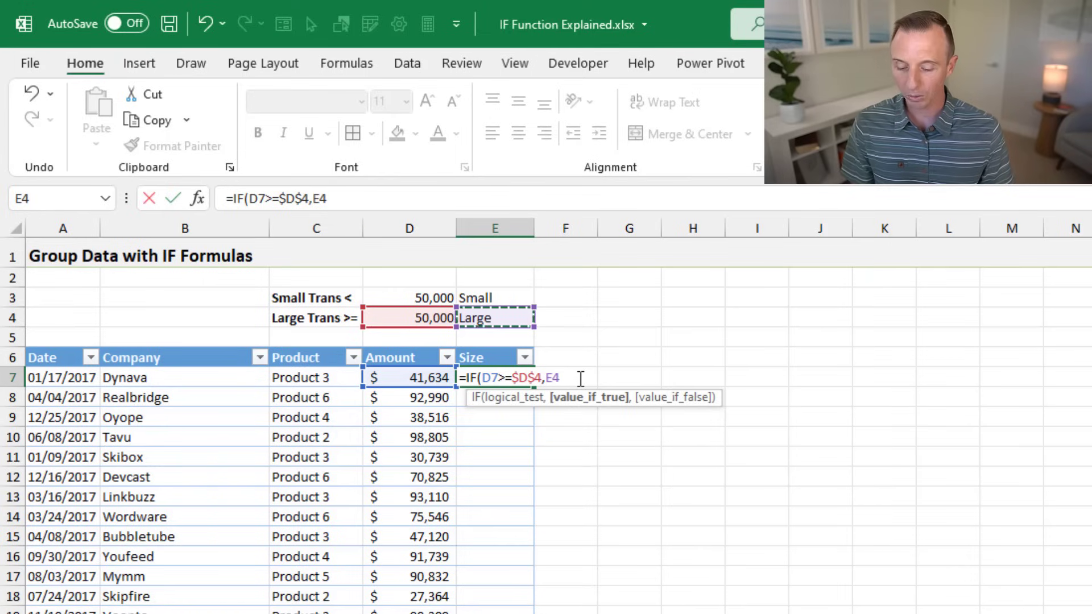
key("F4")
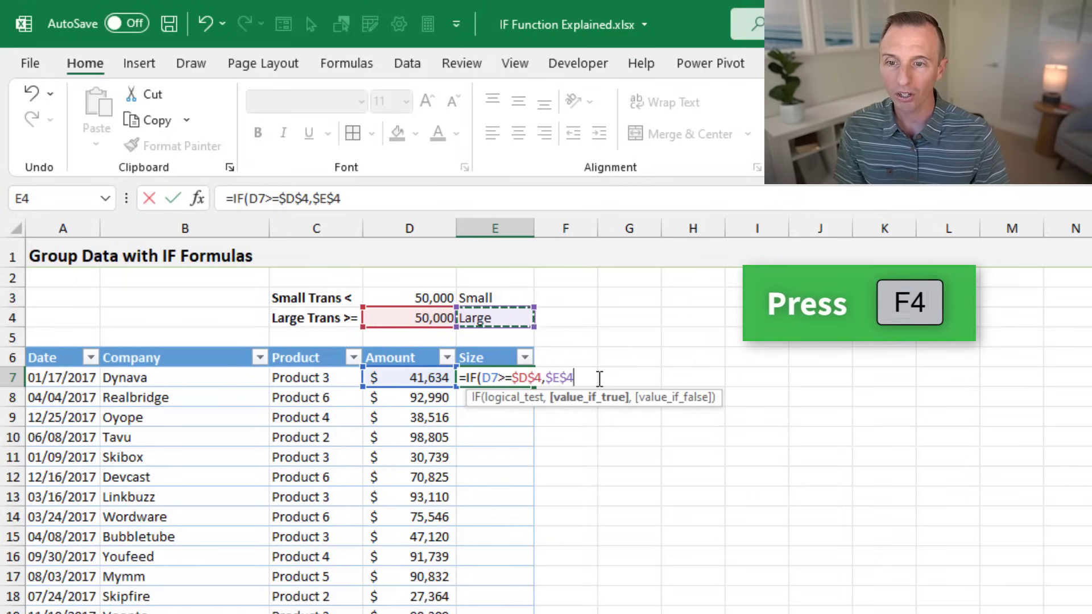
type(",")
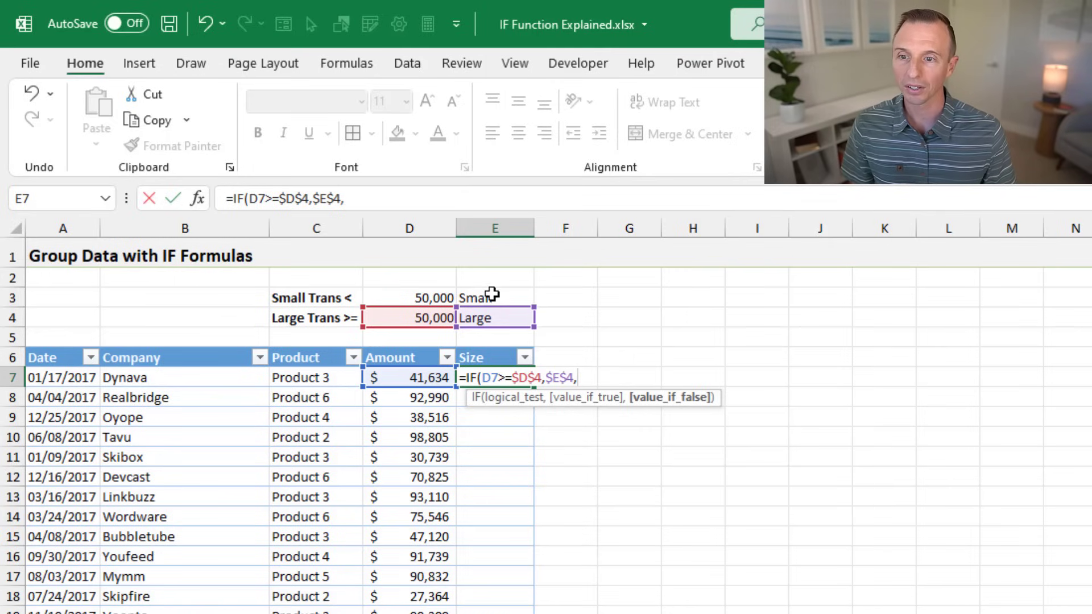
left_click(496, 297)
key("F4")
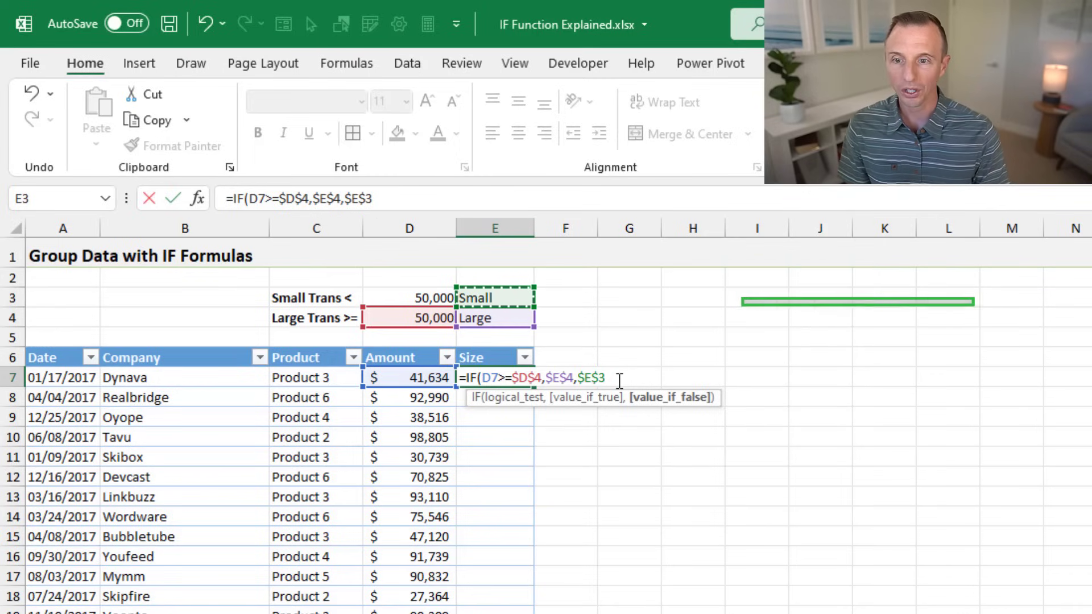
type(")")
key("Return")
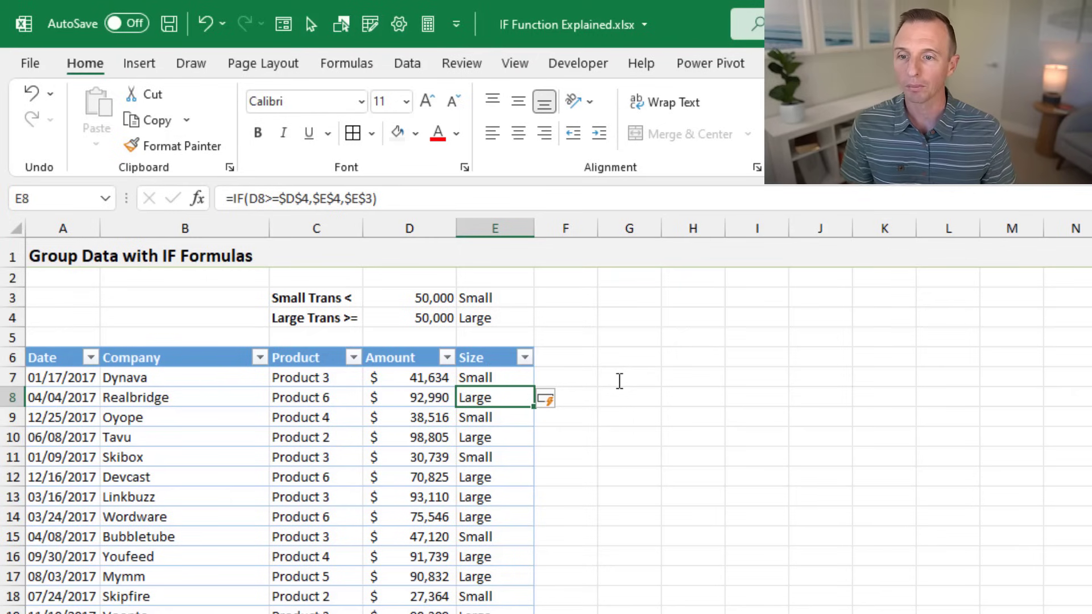
- Filter the Size column to show only Large rows, then view the Summary Pivot sheet
left_click(524, 357)
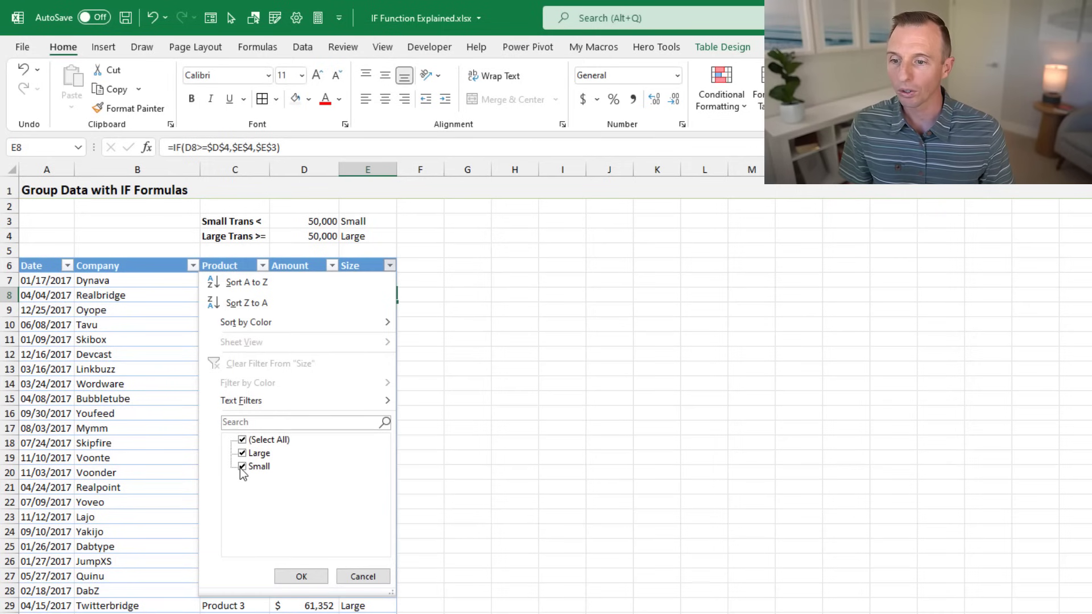
left_click(241, 467)
left_click(292, 577)
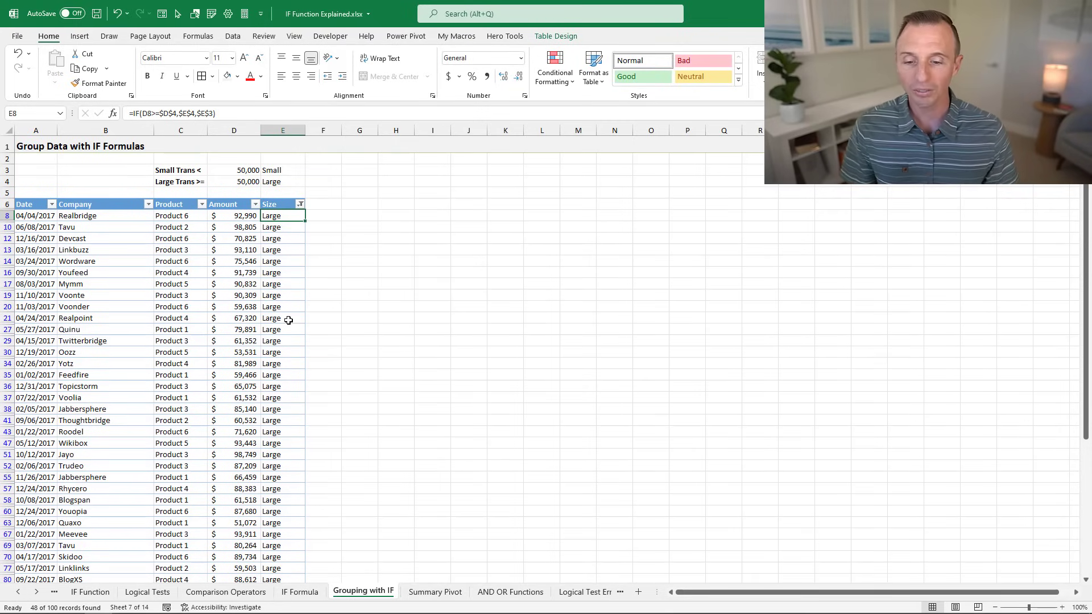
left_click(434, 592)
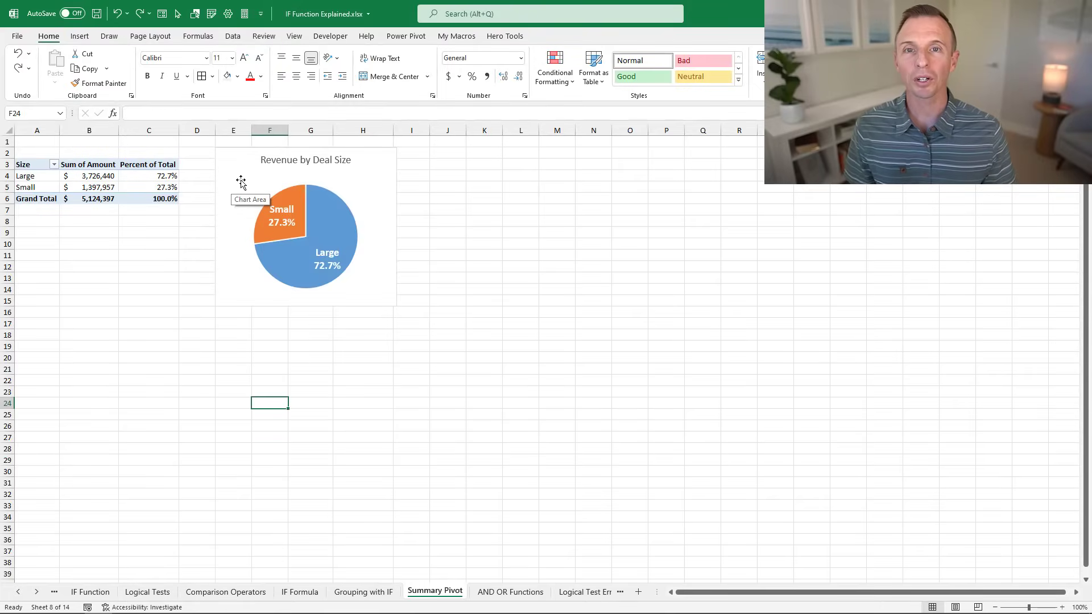
- Back on Grouping with IF, display E8's formula =IF(D8>=$D$4,$E$4,$E$3) without editing it
left_click(386, 592)
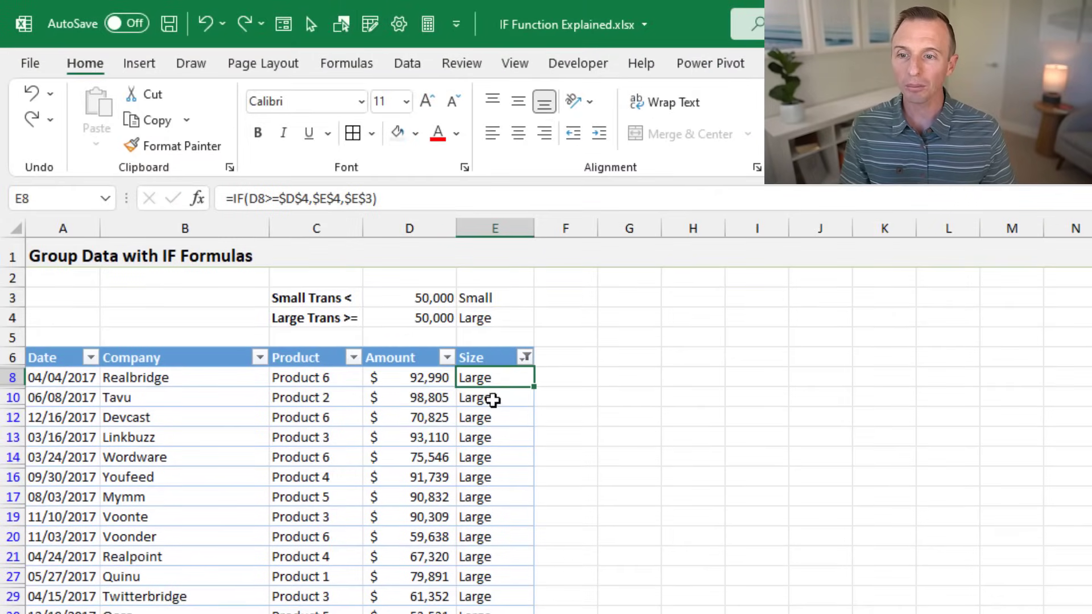
double_click(465, 356)
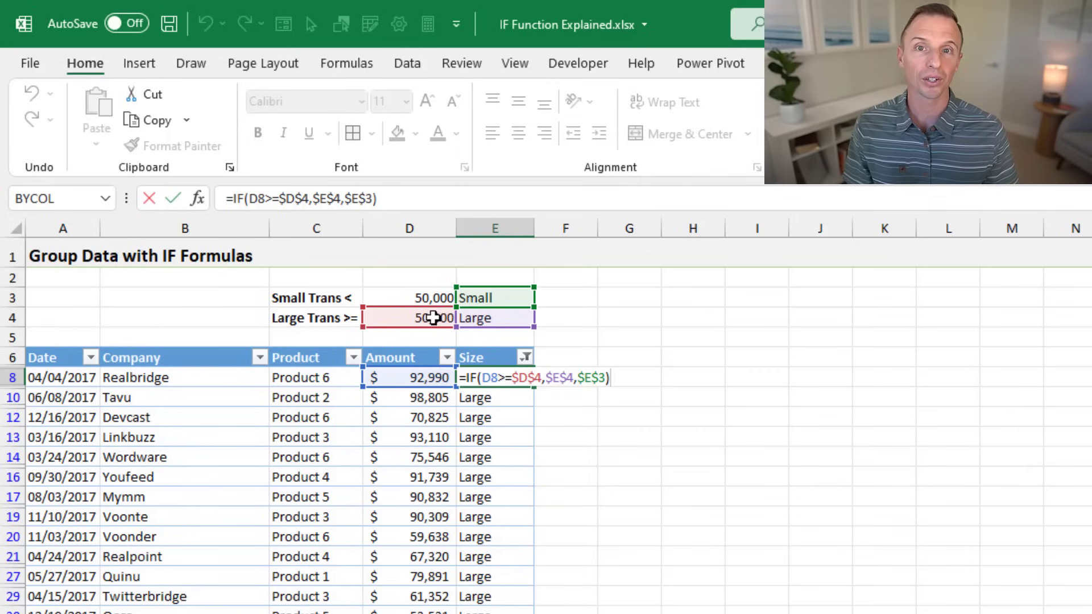
key("ctrl+Return")
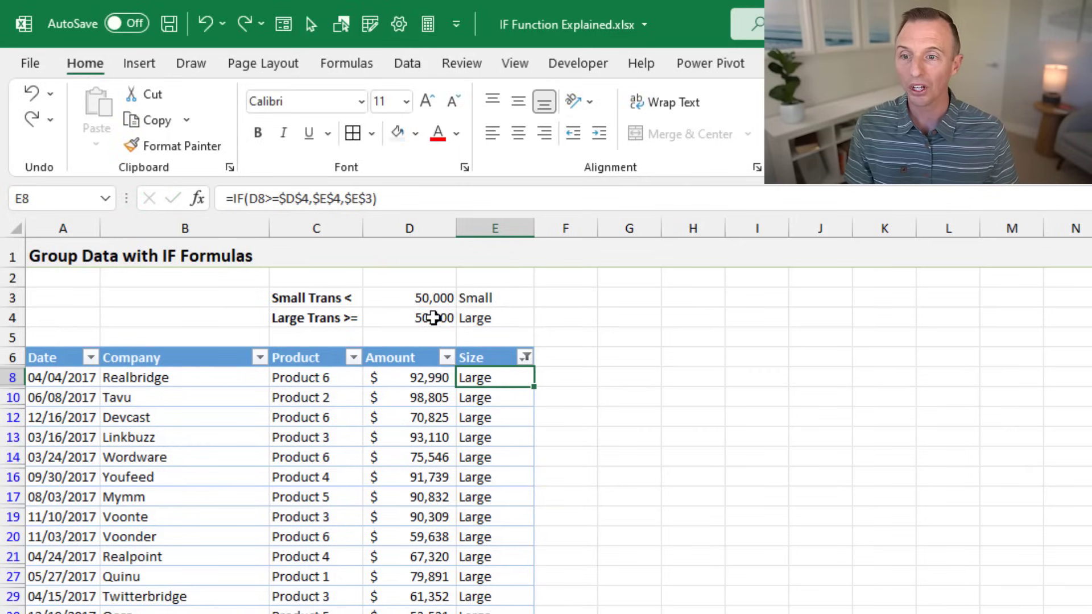
left_click(399, 317)
type("60000")
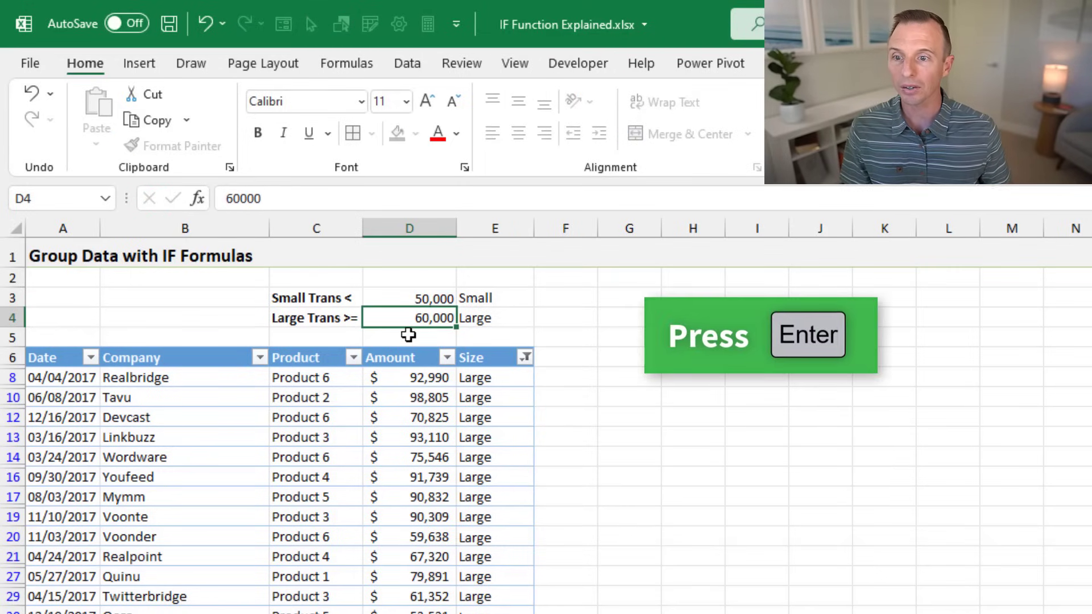
key("Return")
left_click(489, 321)
type("Key")
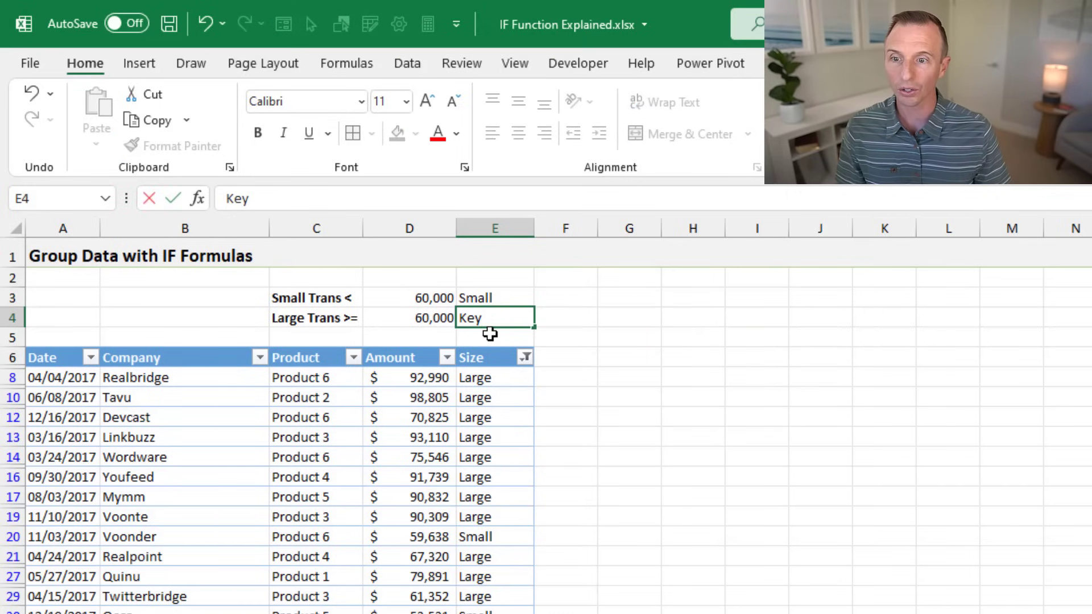
key("Return")
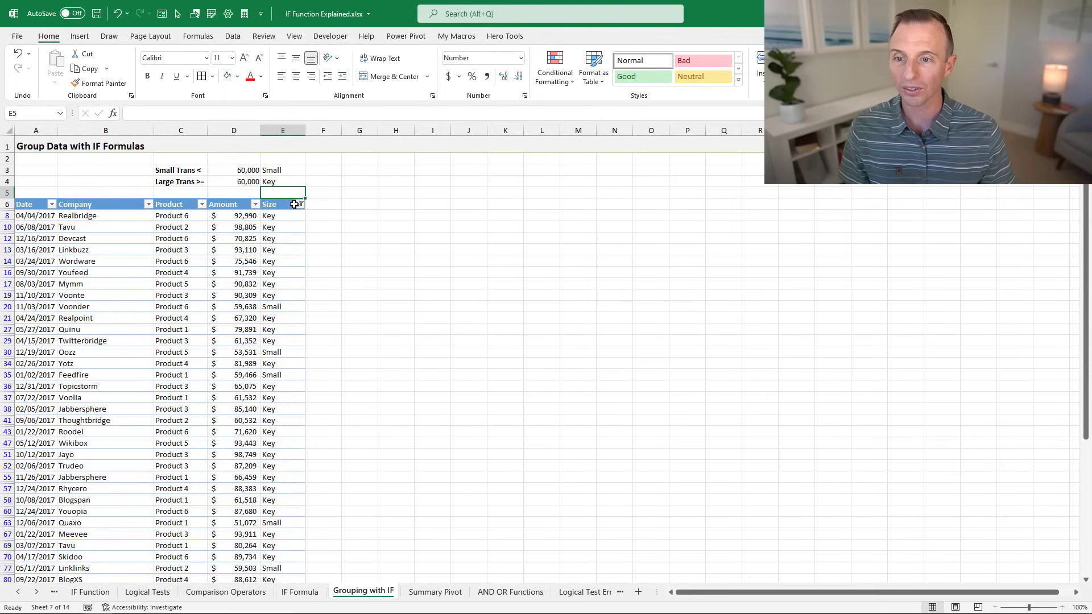
left_click(295, 204)
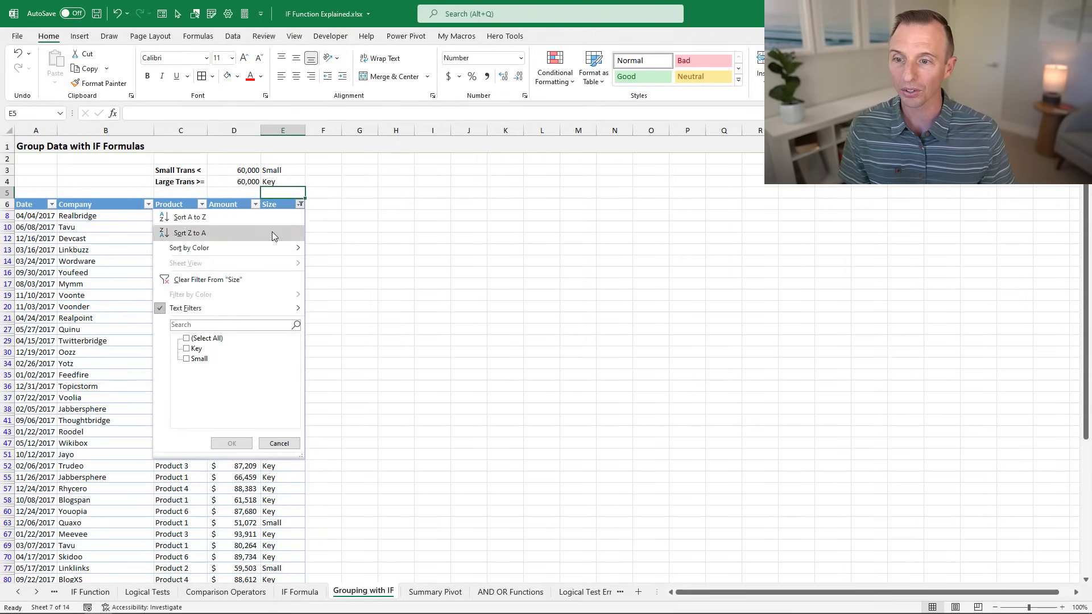
left_click(248, 280)
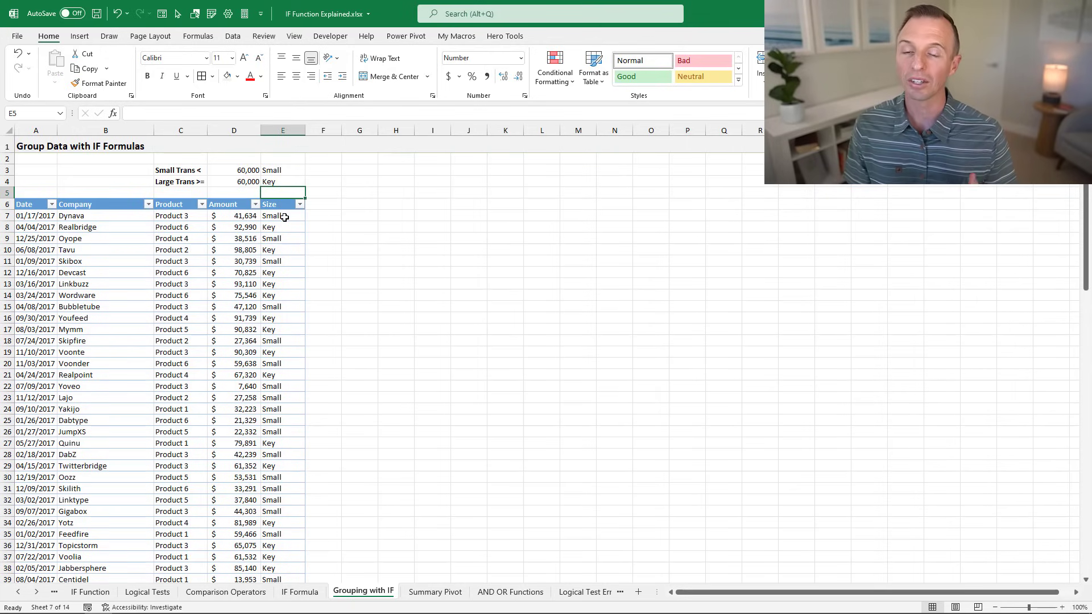
key("F2")
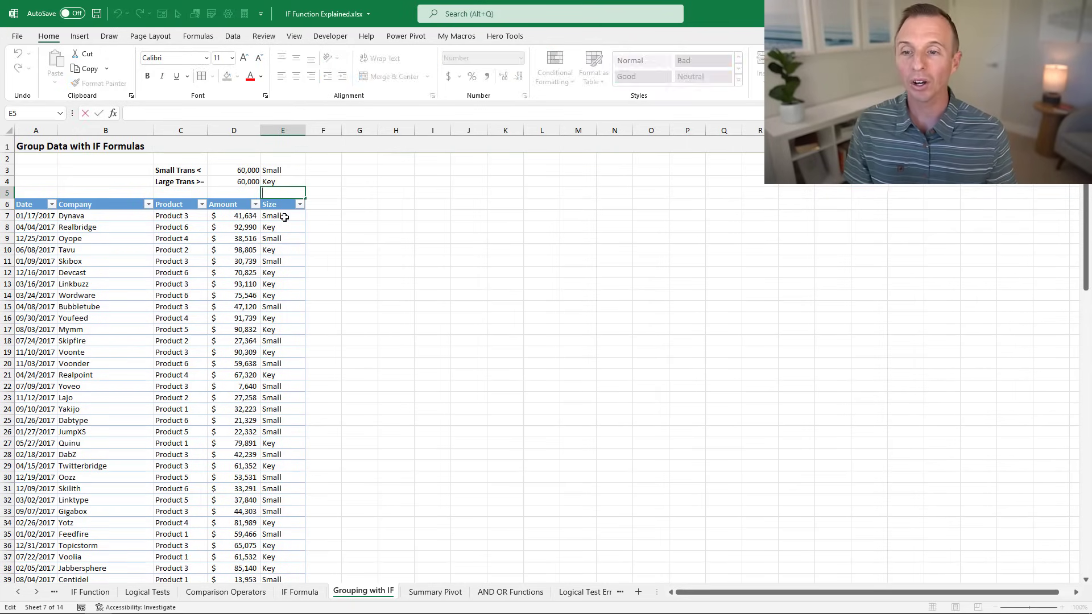
double_click(284, 216)
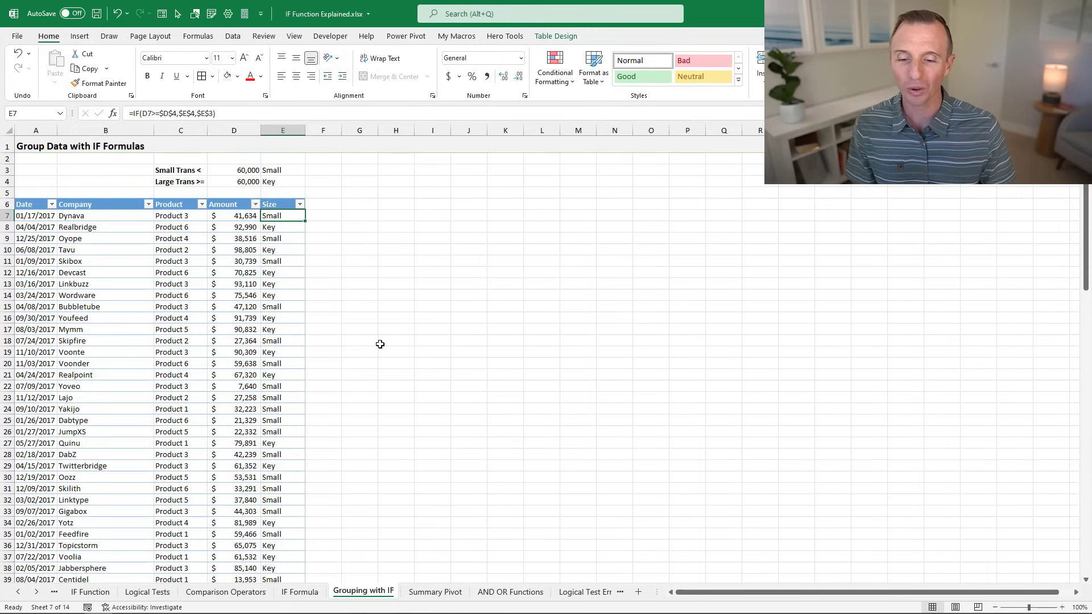
- On the AND OR Functions sheet, start =AND in F7 with the test E7=$E$4
left_click(506, 593)
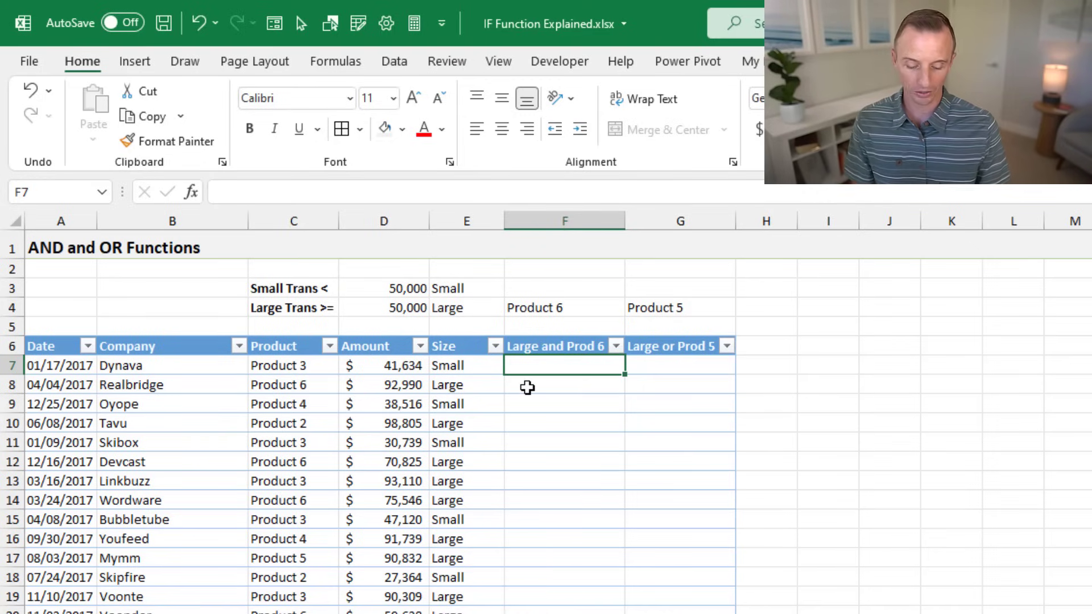
type("=and")
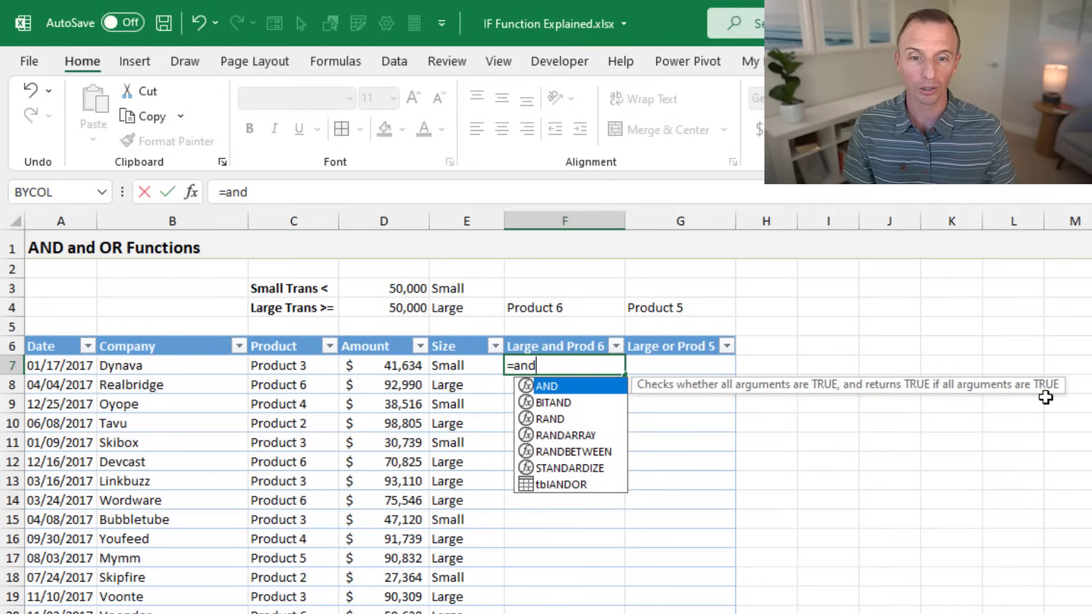
key("Tab")
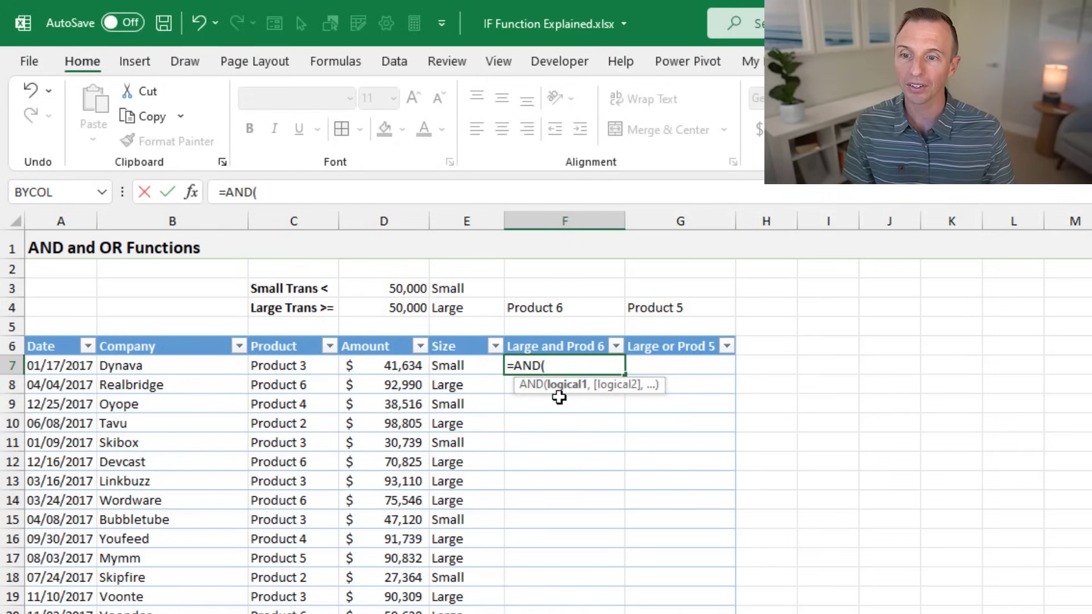
left_click(457, 366)
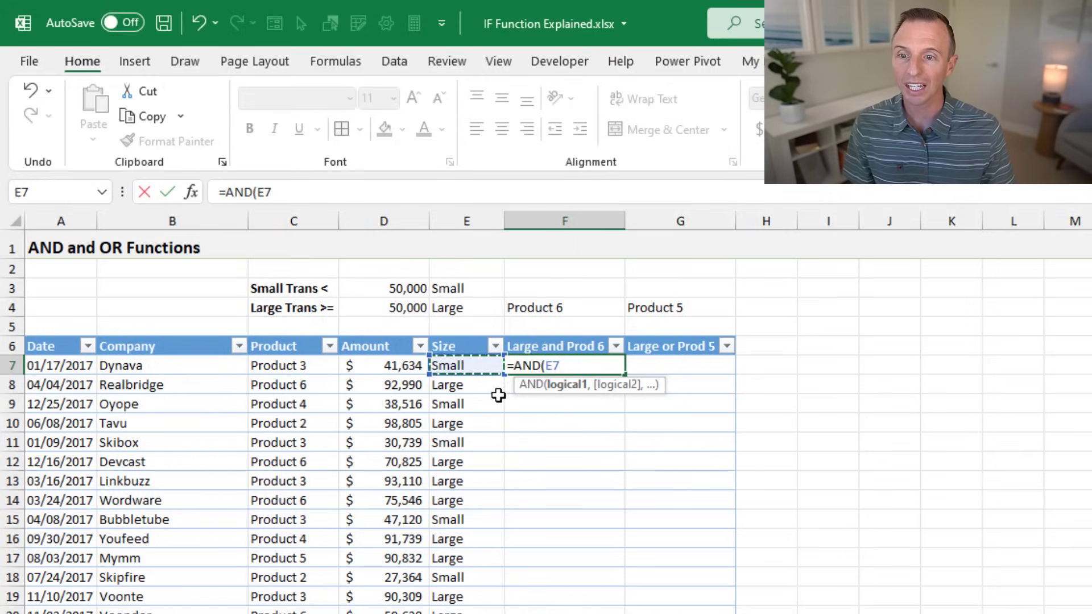
type("=")
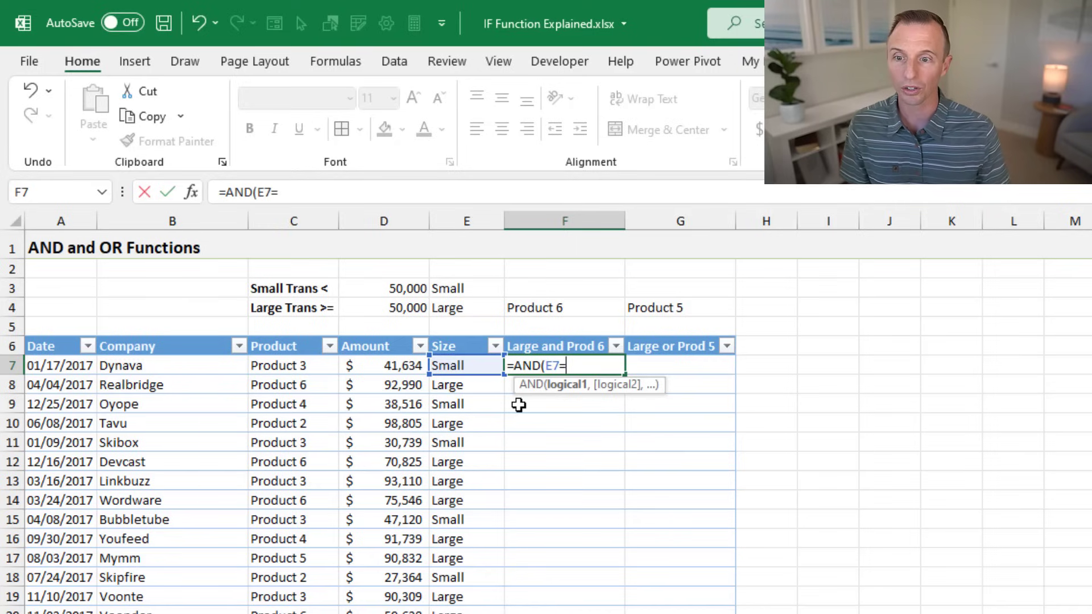
left_click(449, 307)
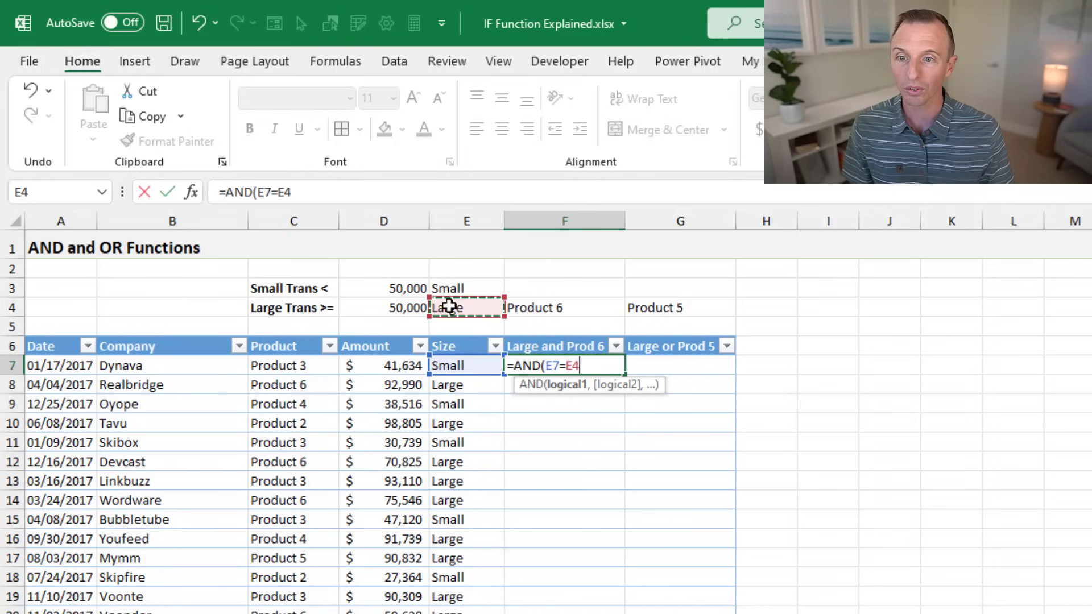
key("F4")
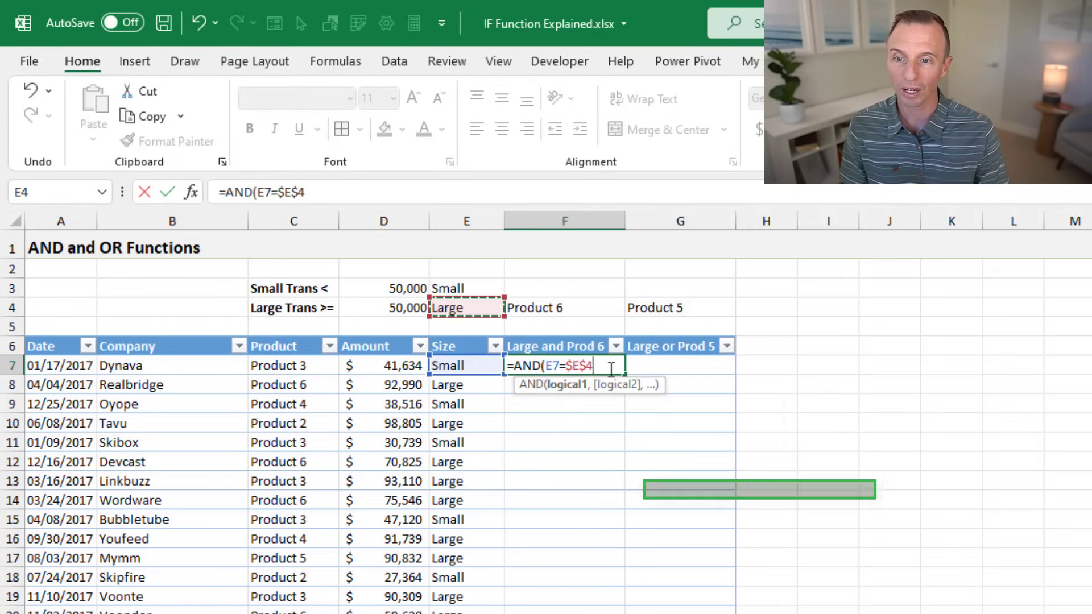
- Add the second test C7=$F$4, close the AND formula and fill the column
type(",")
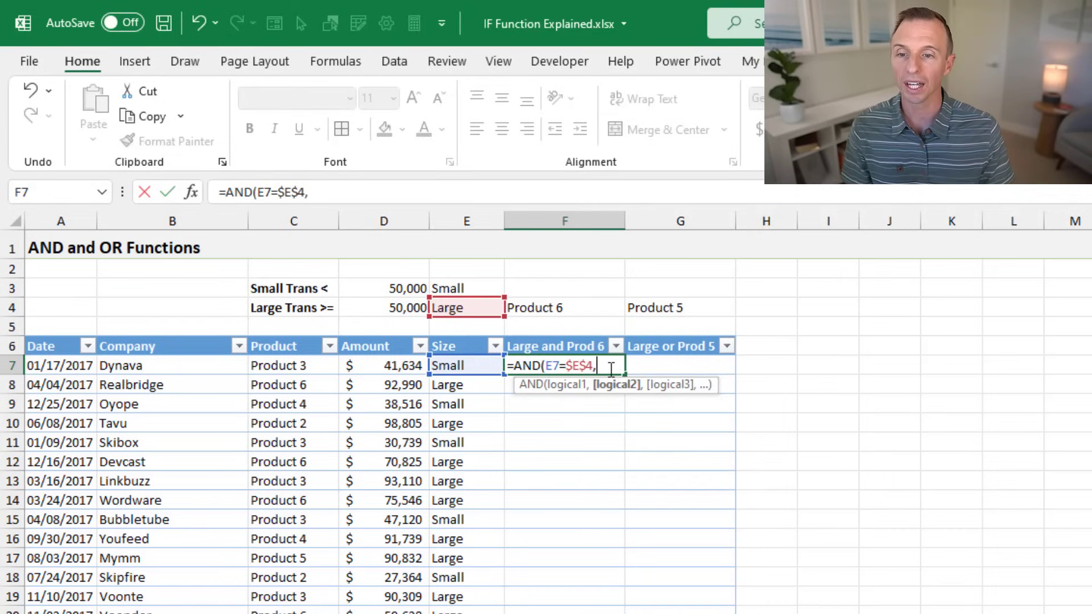
left_click(328, 368)
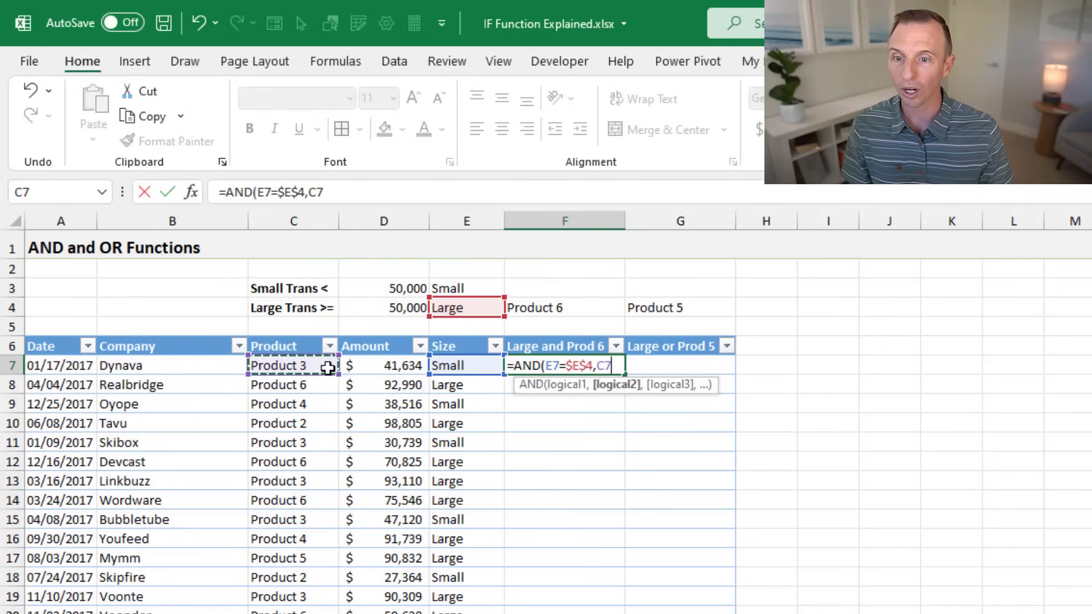
type("=")
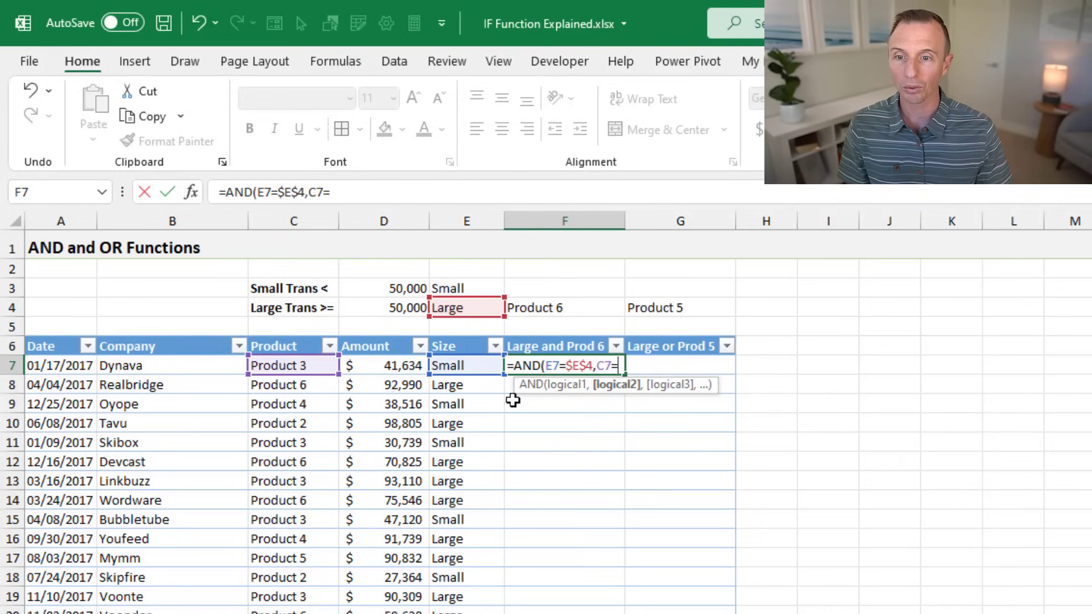
left_click(546, 307)
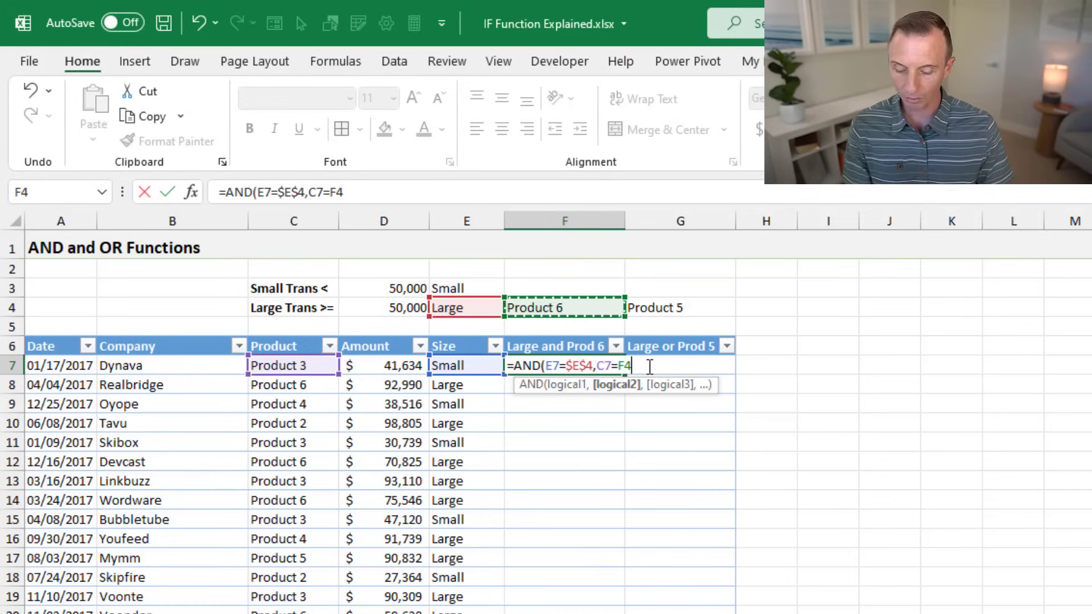
key("F4")
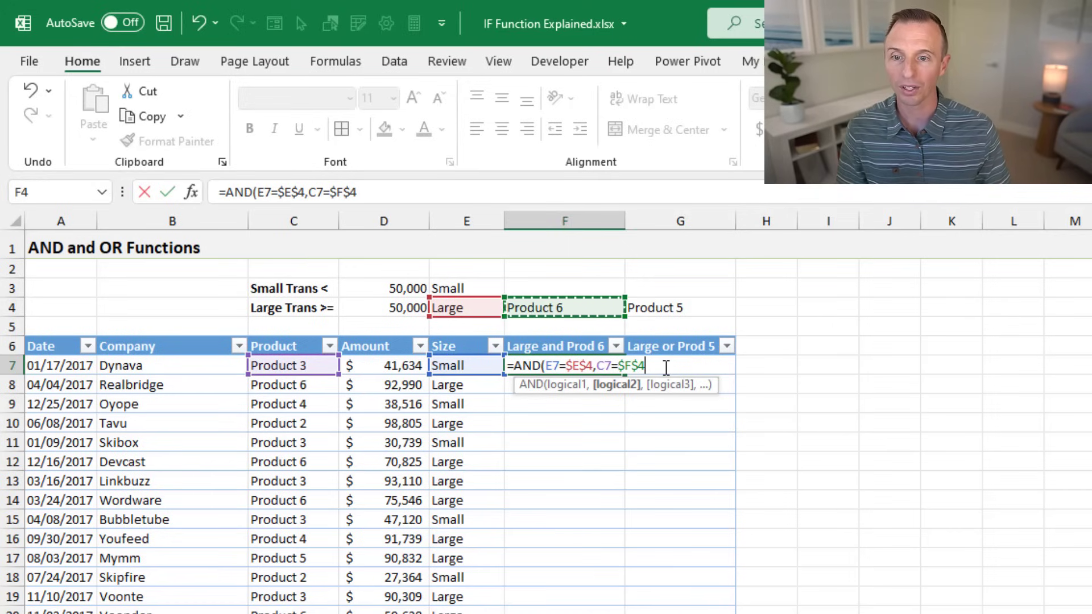
type(")")
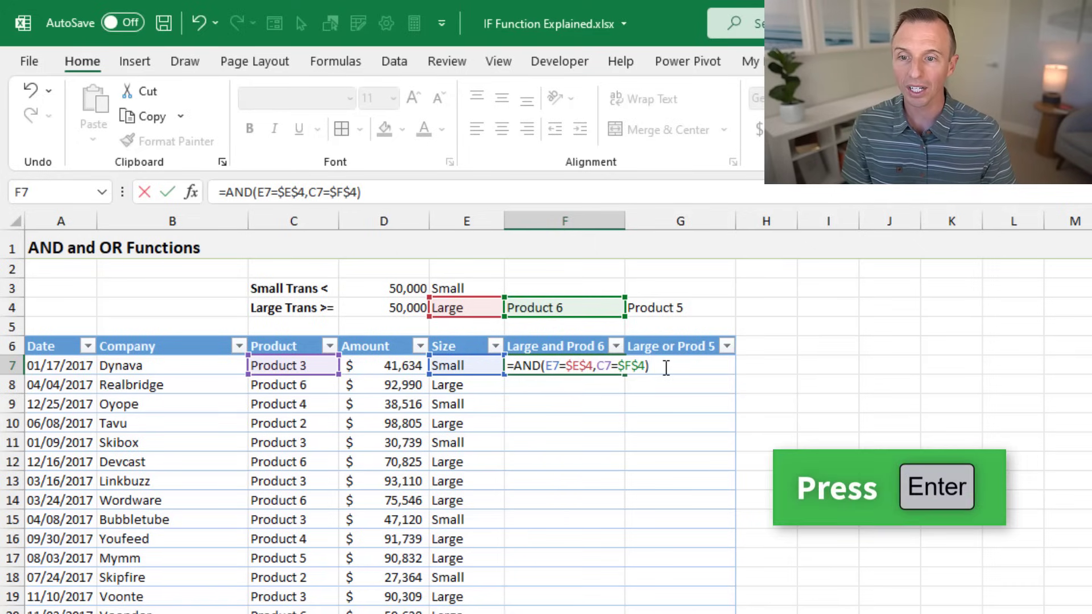
key("Return")
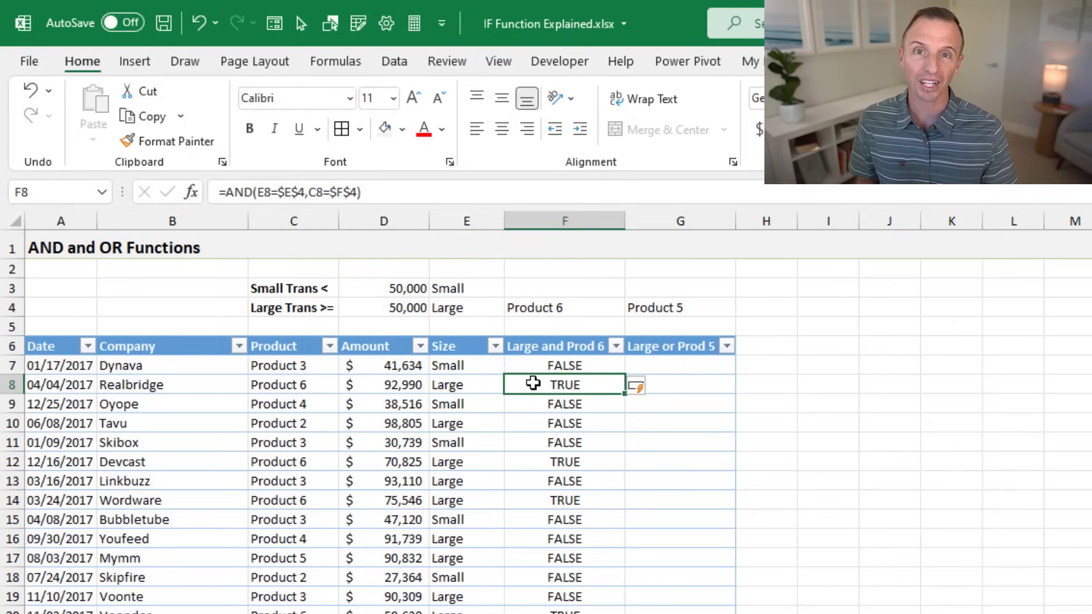
- In G7, start =OR with the test E7=$E$4
left_click(659, 368)
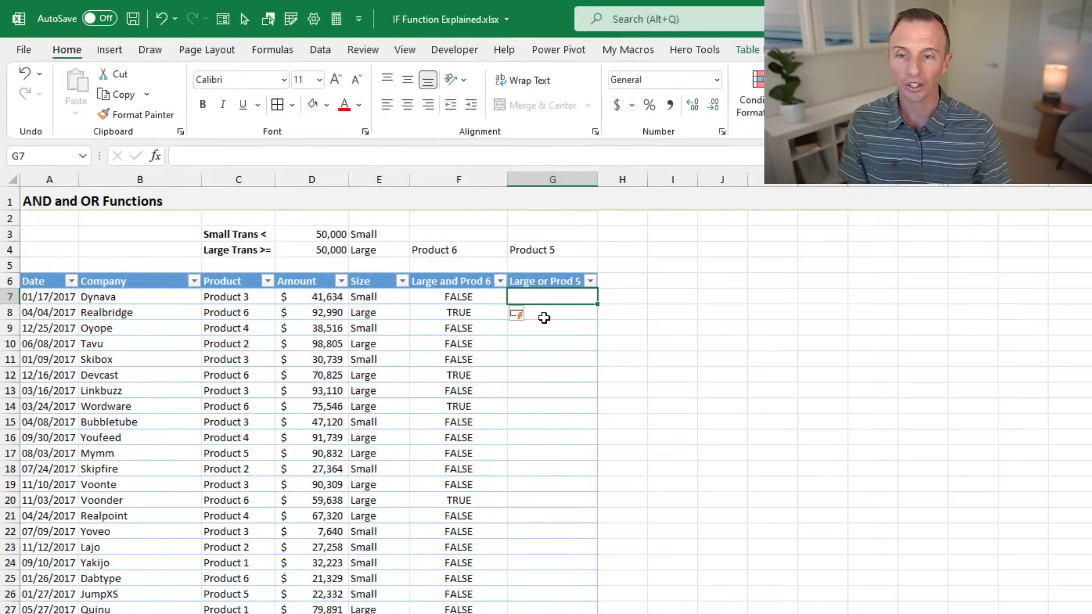
type("=")
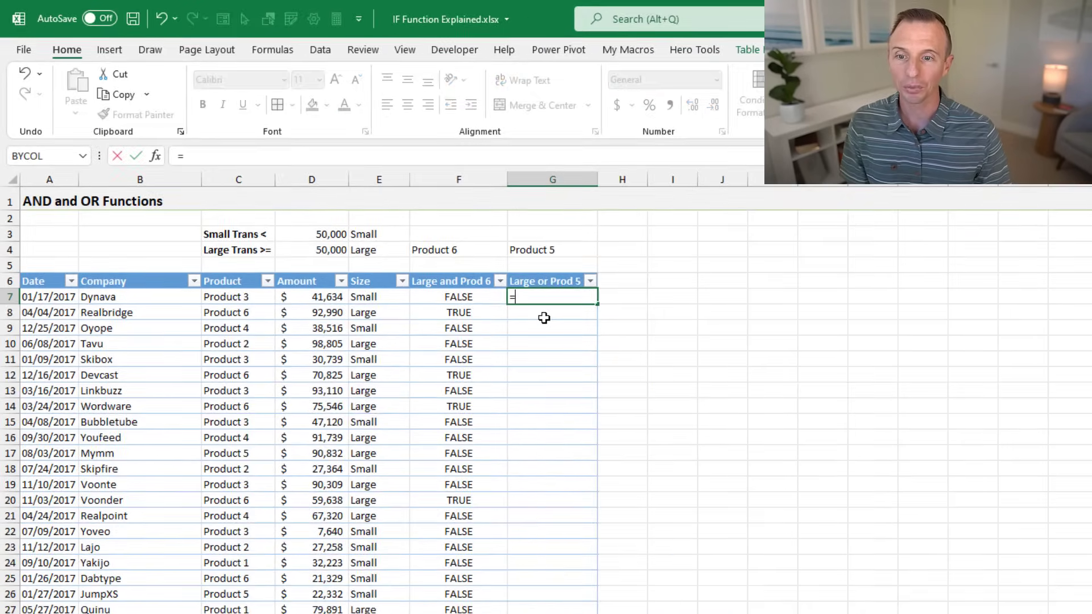
type("or")
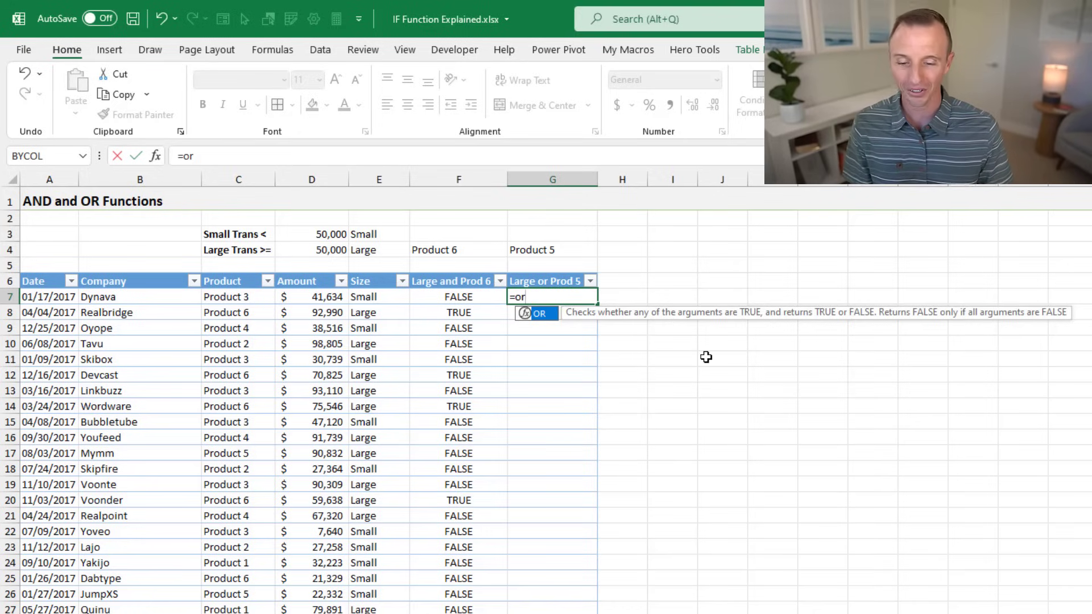
key("Tab")
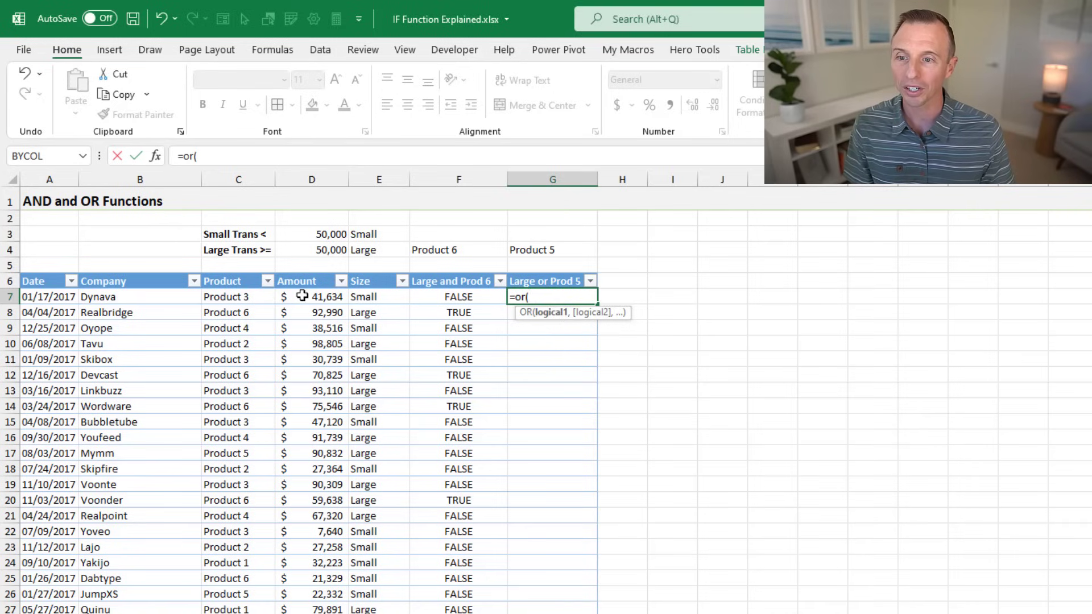
left_click(372, 293)
type("=")
left_click(387, 249)
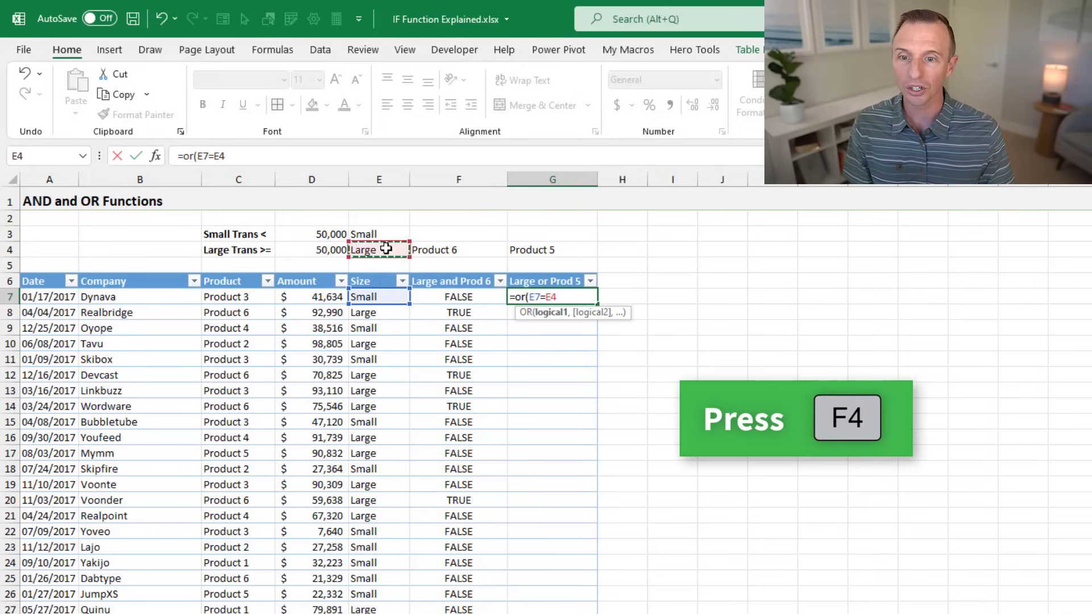
key("F4")
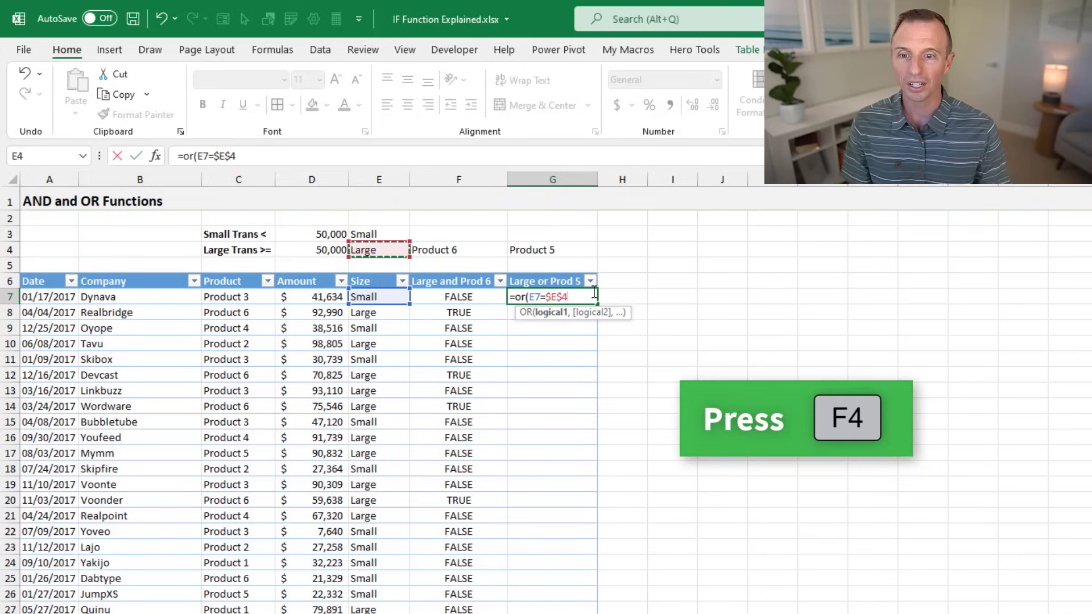
- Add the second test C7=$G$4, commit the OR formula and reselect G7
type(",")
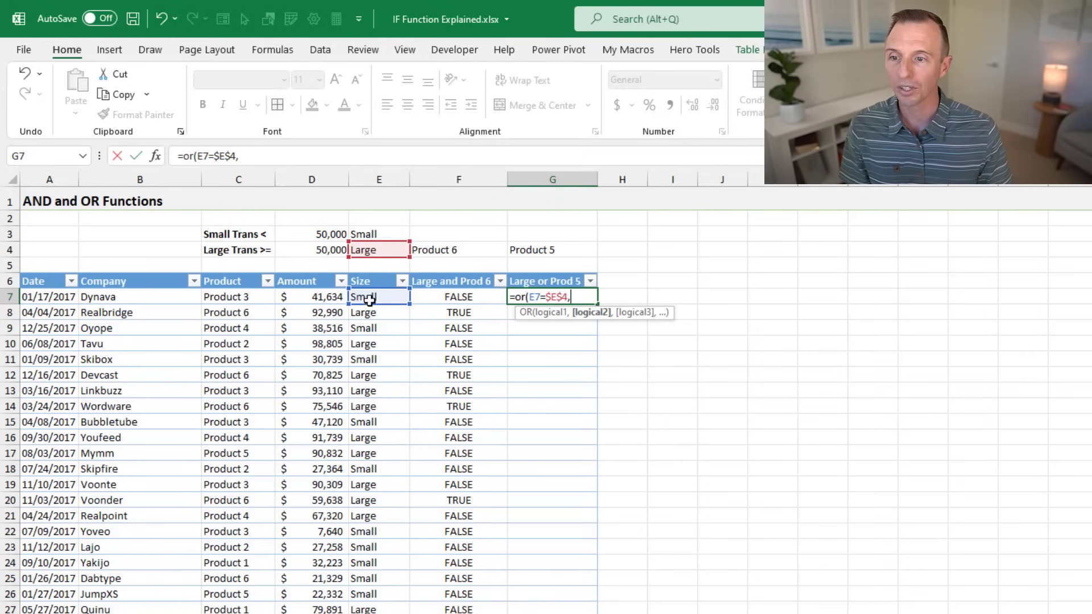
left_click(245, 295)
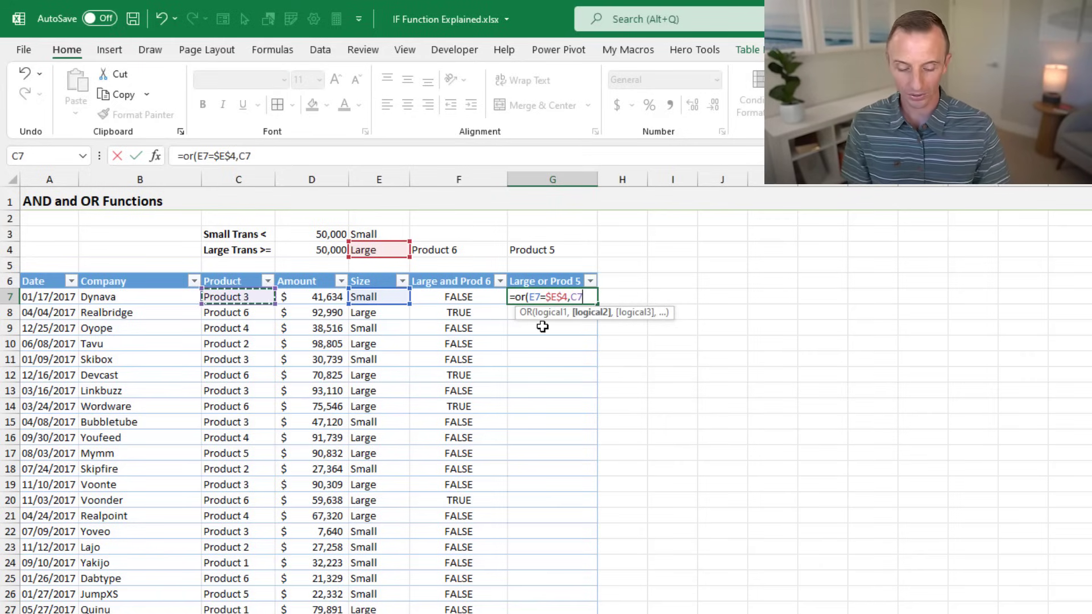
type("=")
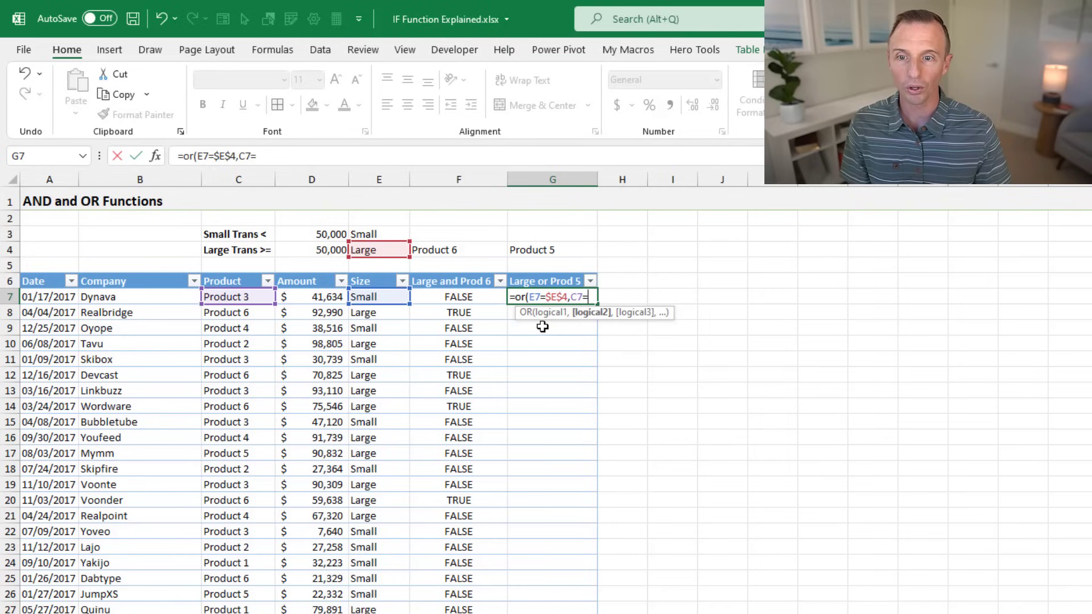
left_click(550, 250)
key("F4")
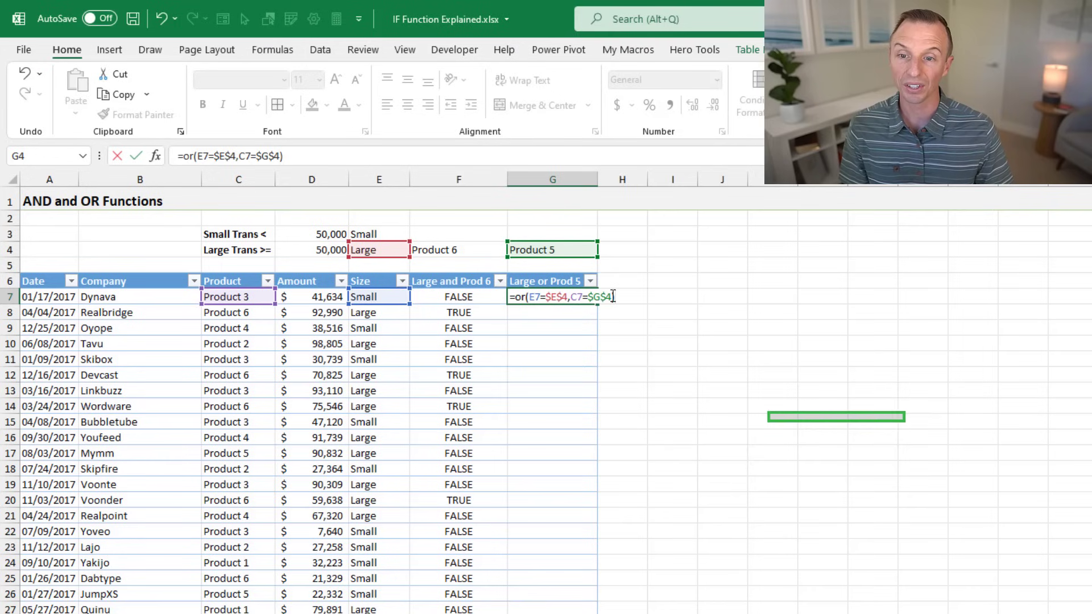
key("Return")
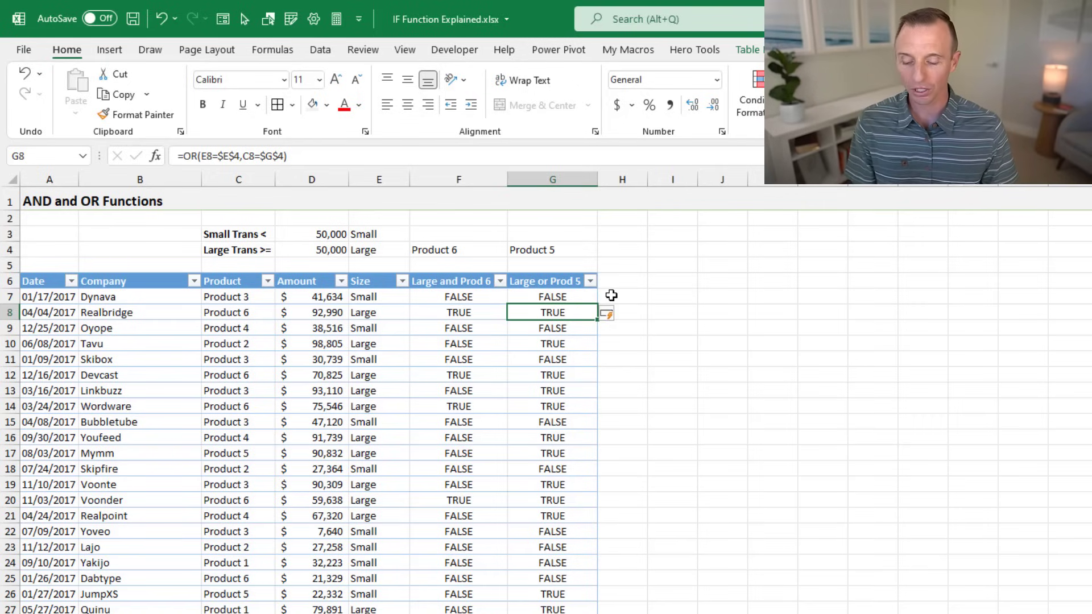
left_click(533, 299)
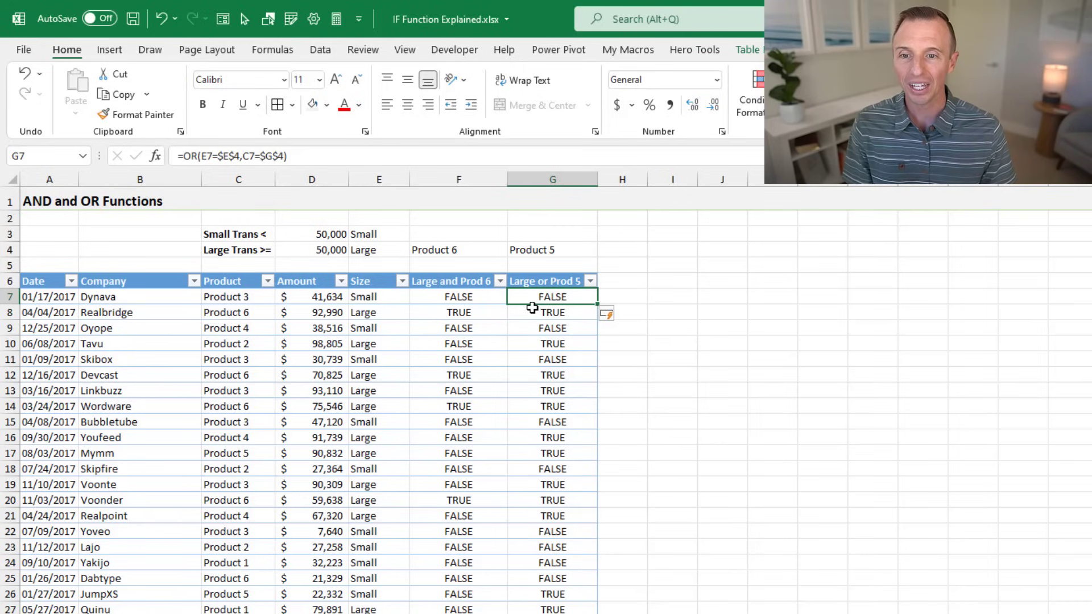
- Wrap G7's OR test in IF returning "Upgrade" when true and blank otherwise
key("F2")
key("Home")
key("Right")
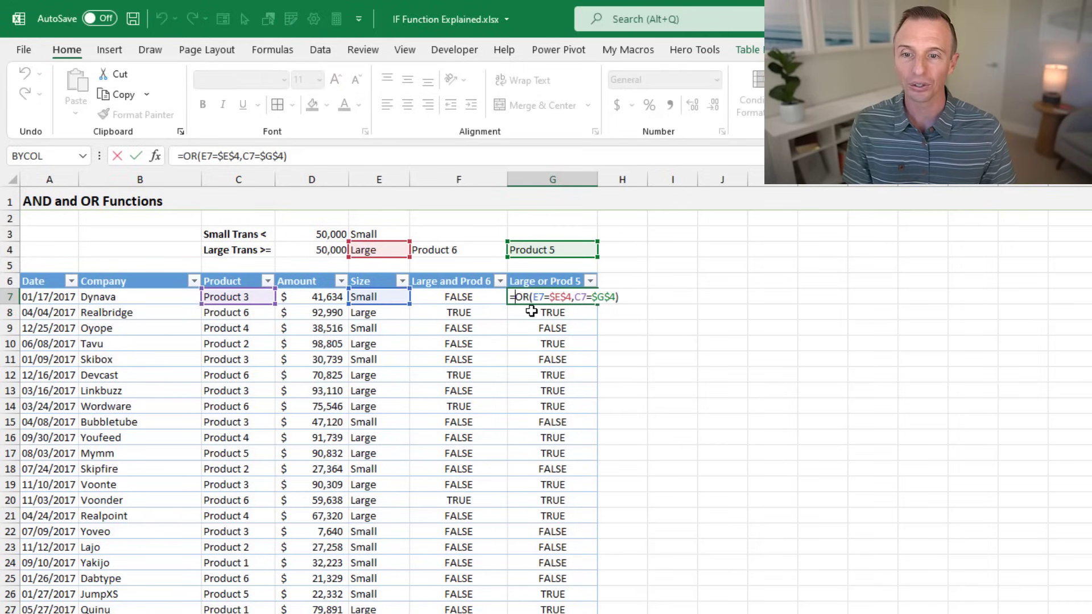
type("IF")
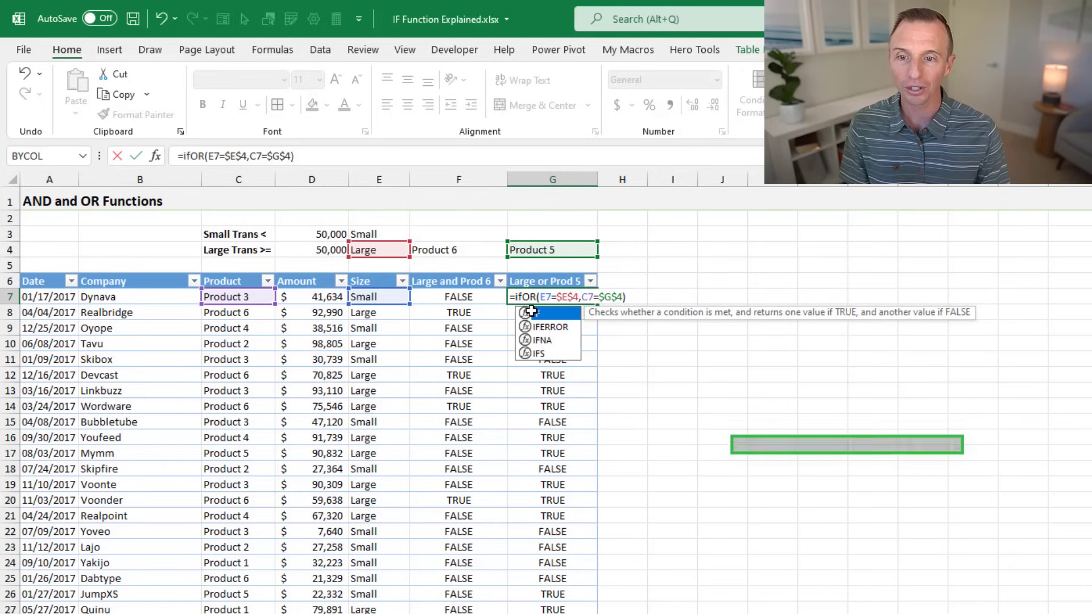
key("Tab")
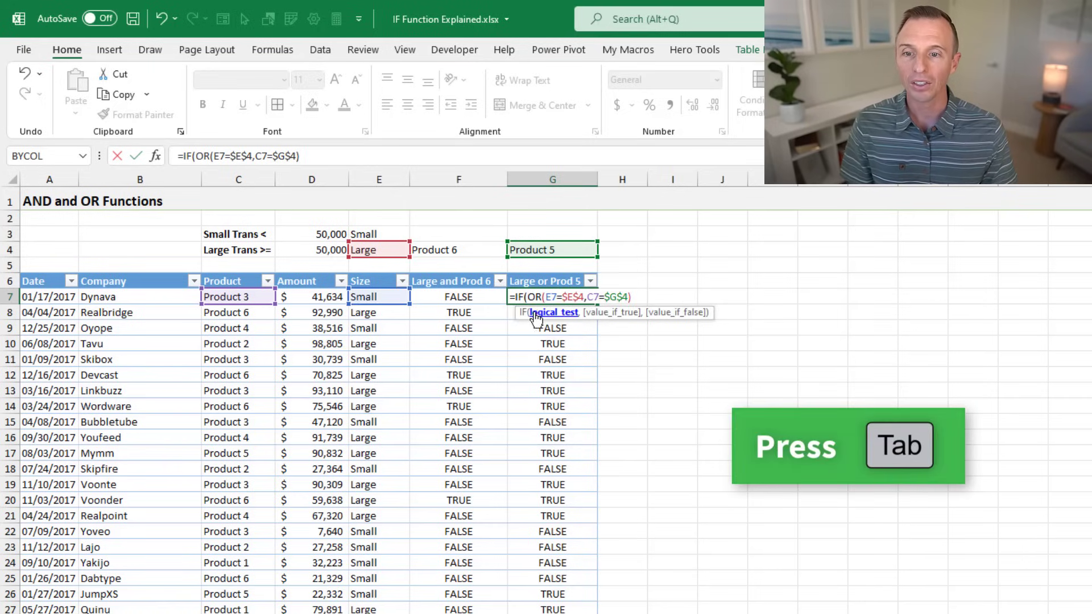
left_click(541, 317)
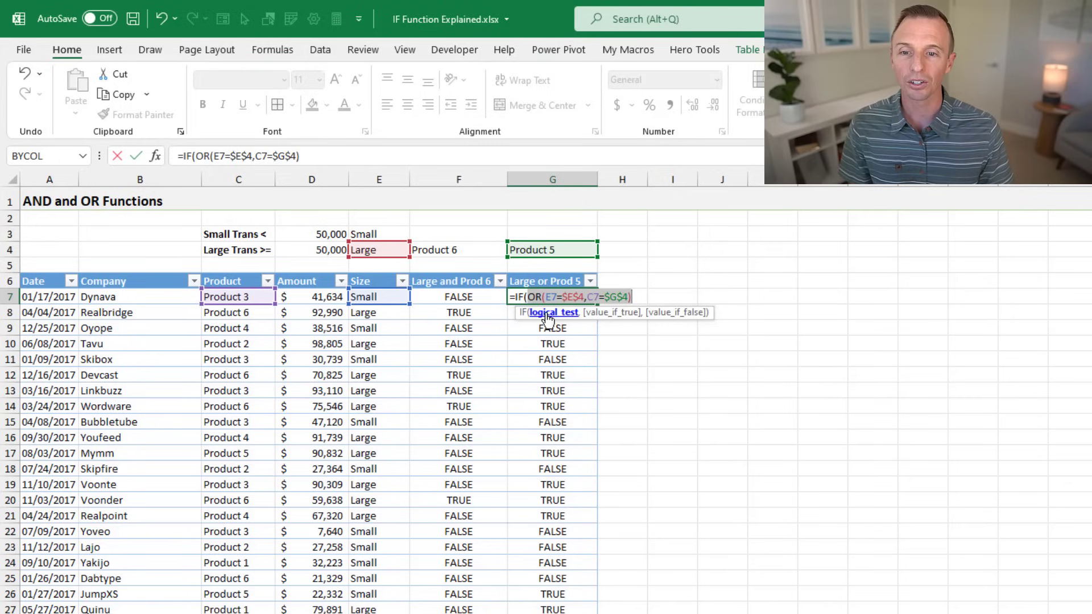
left_click(634, 296)
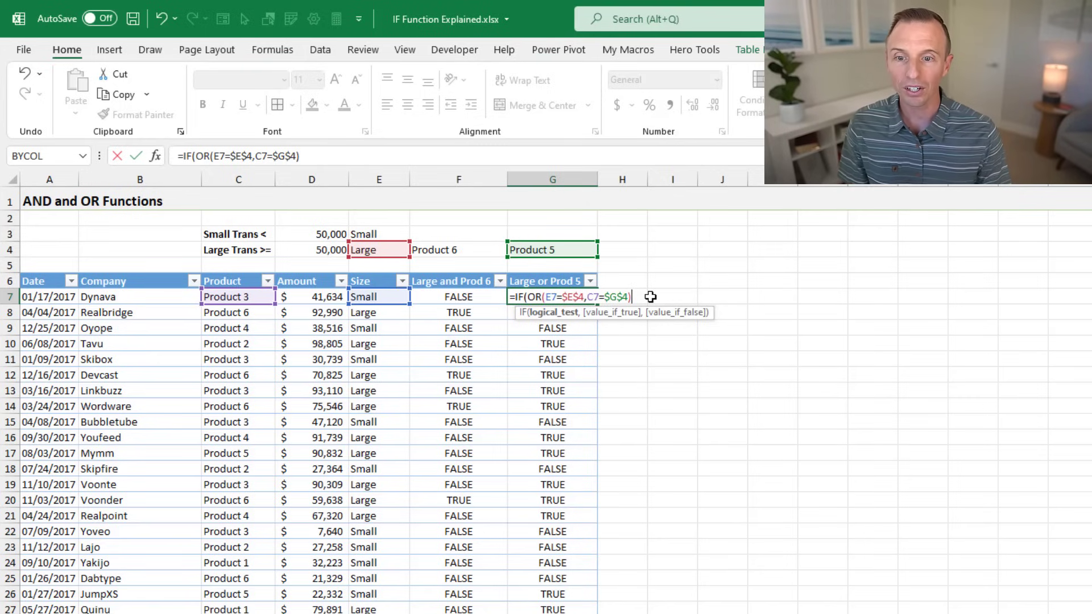
type(",")
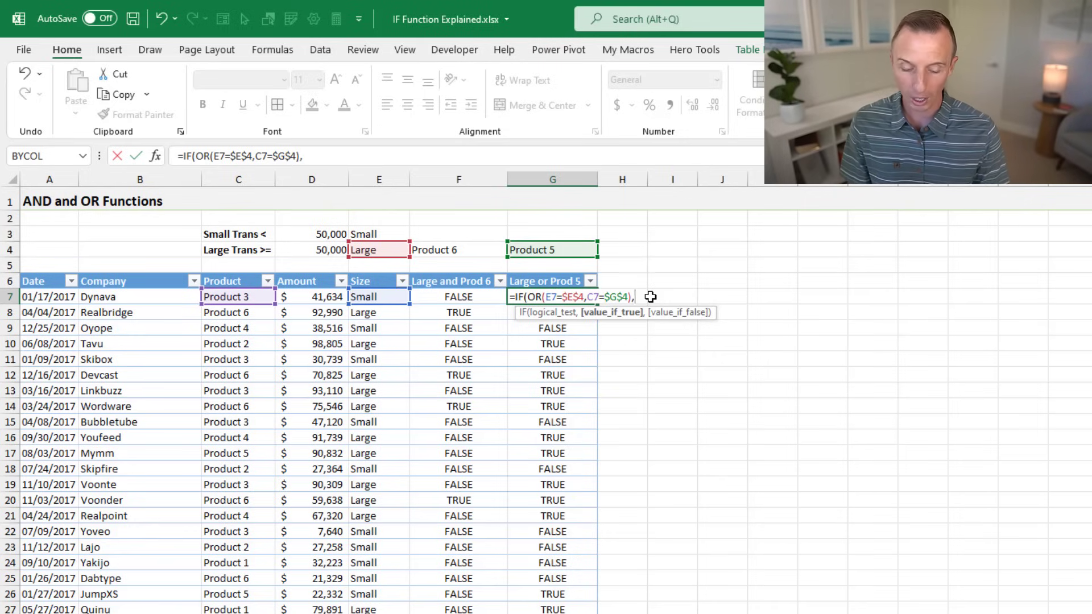
type("\"Upgrade\",")
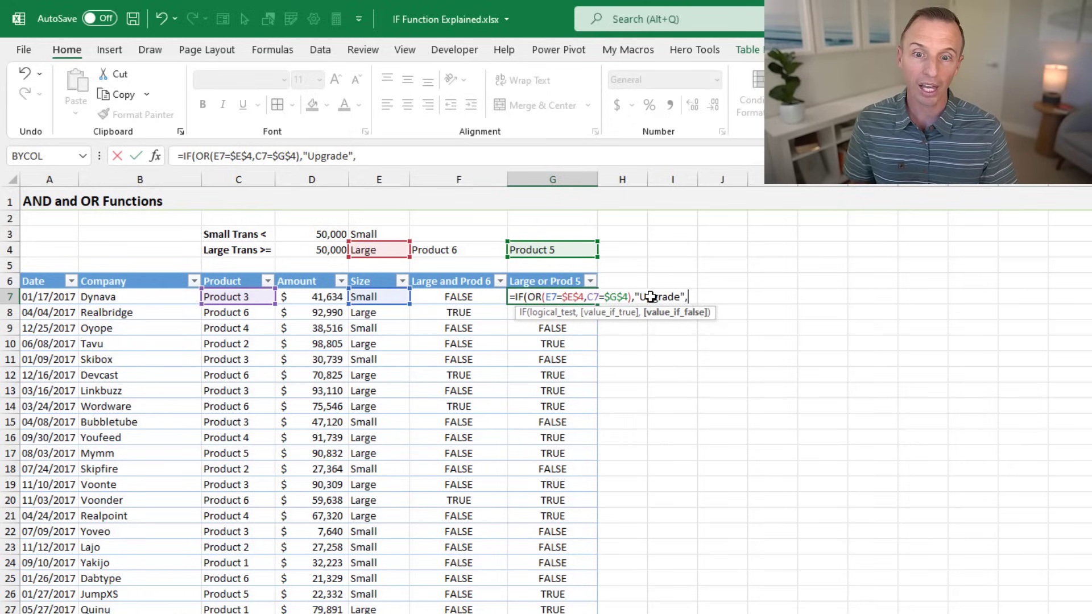
type("\"\"")
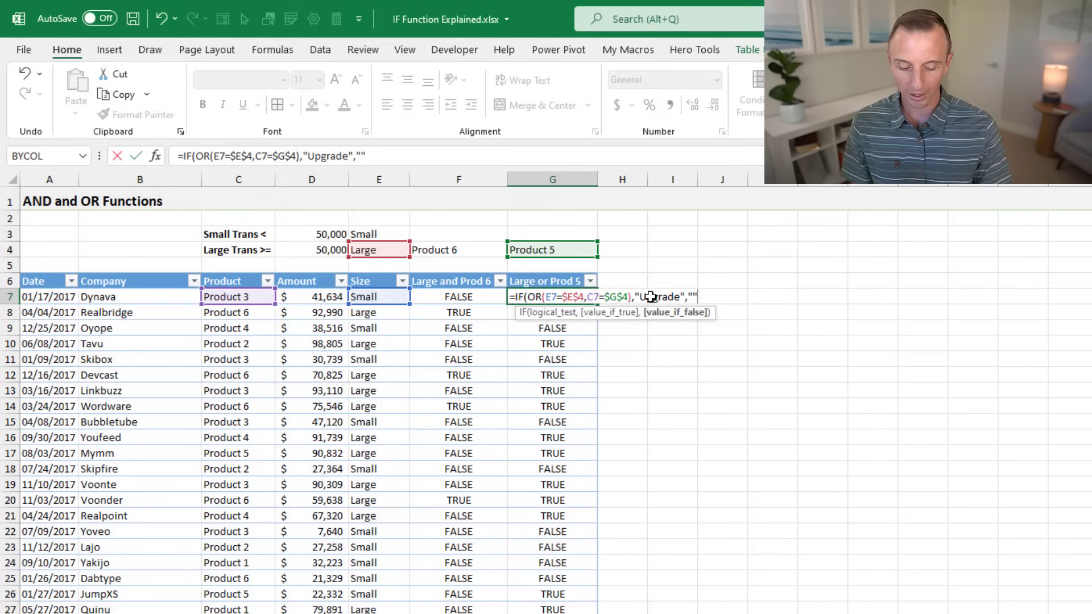
type(")")
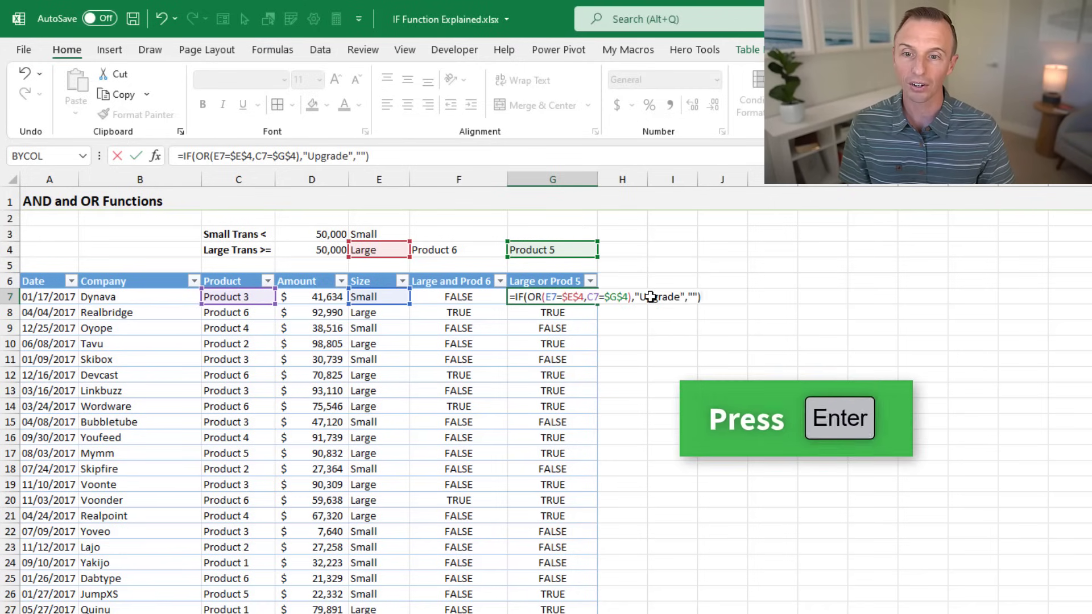
key("Return")
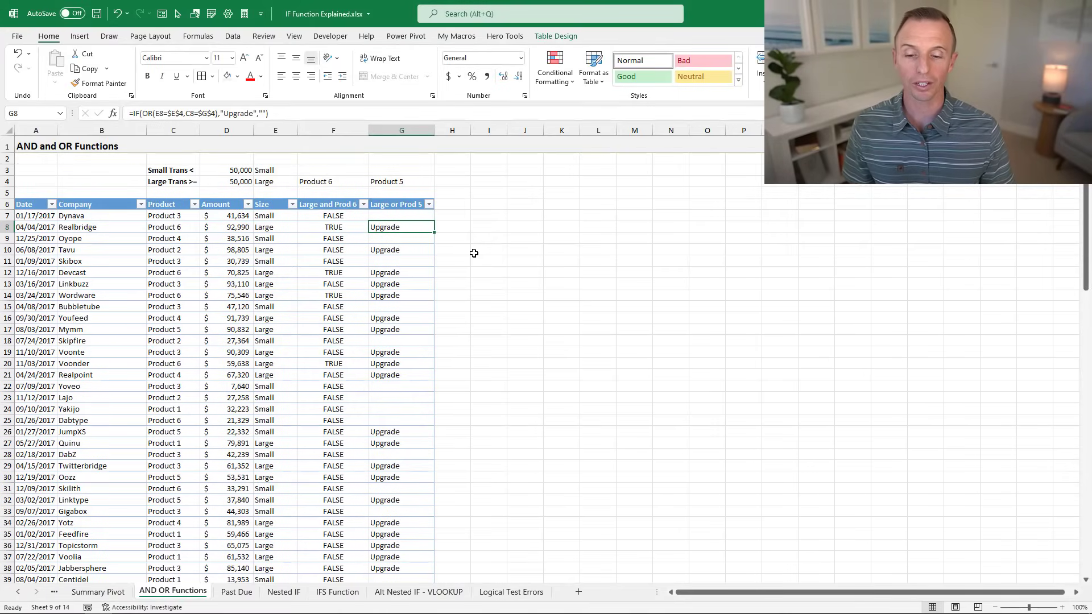
left_click(287, 591)
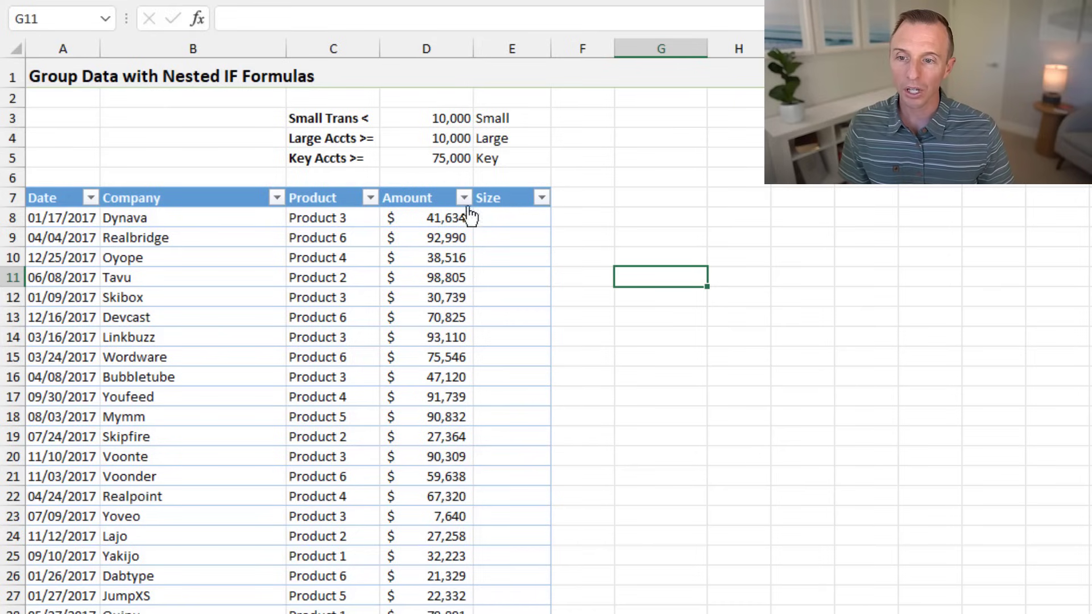
- In E8, start =IF(D8>=$D$5,$E$5, returning Key for amounts at the Key Accts threshold
left_click(505, 215)
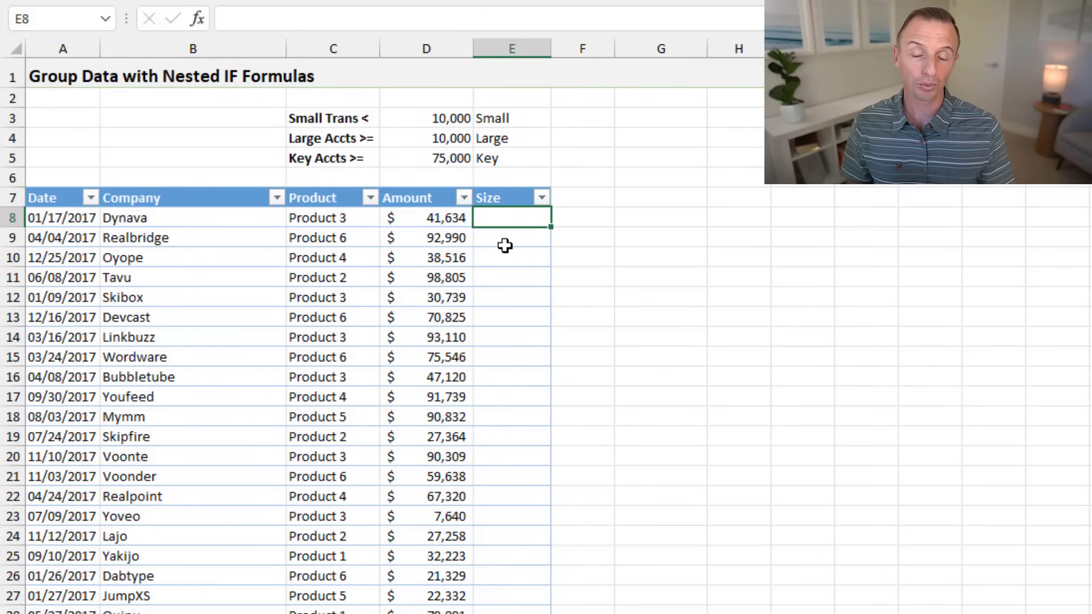
type("=")
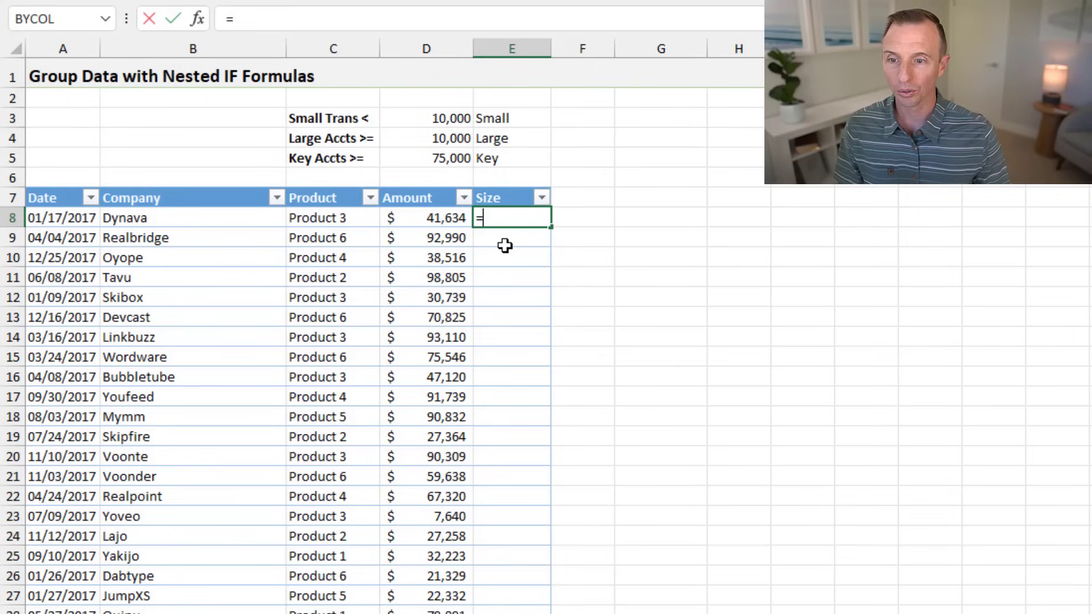
type("if")
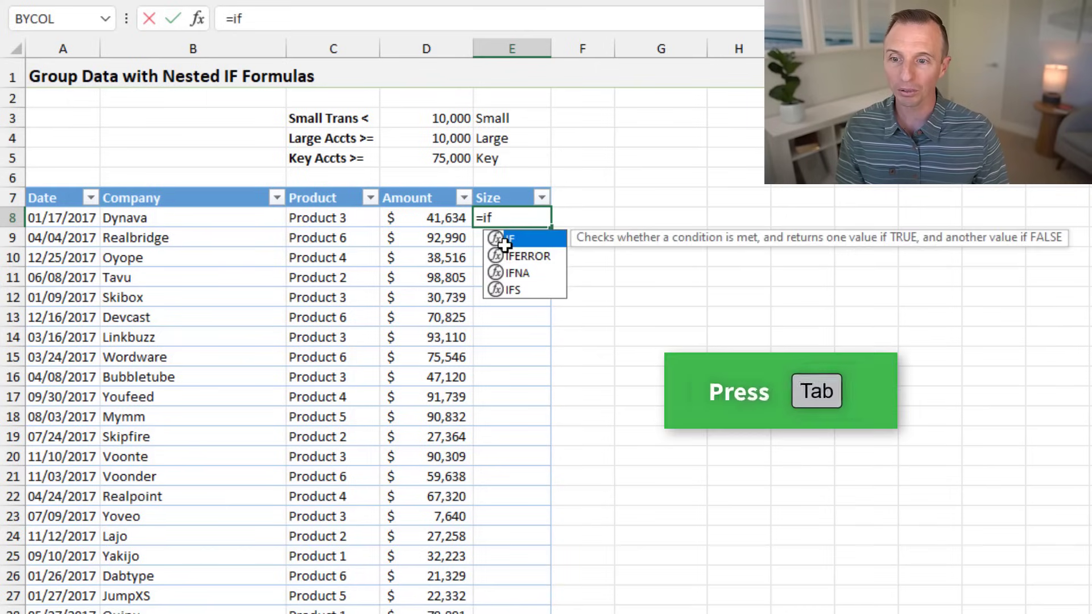
key("Tab")
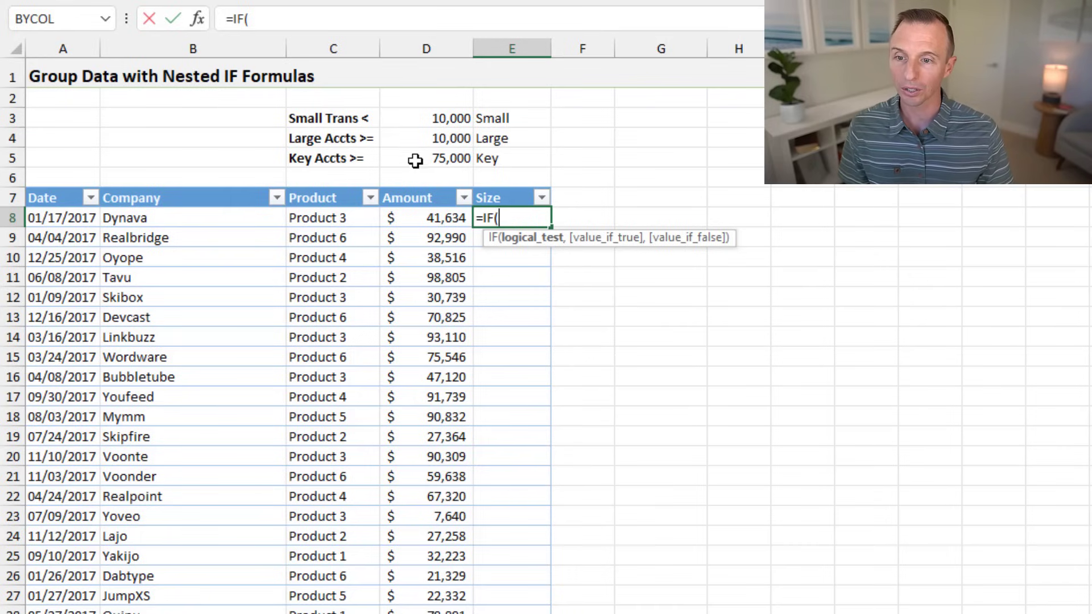
left_click(427, 217)
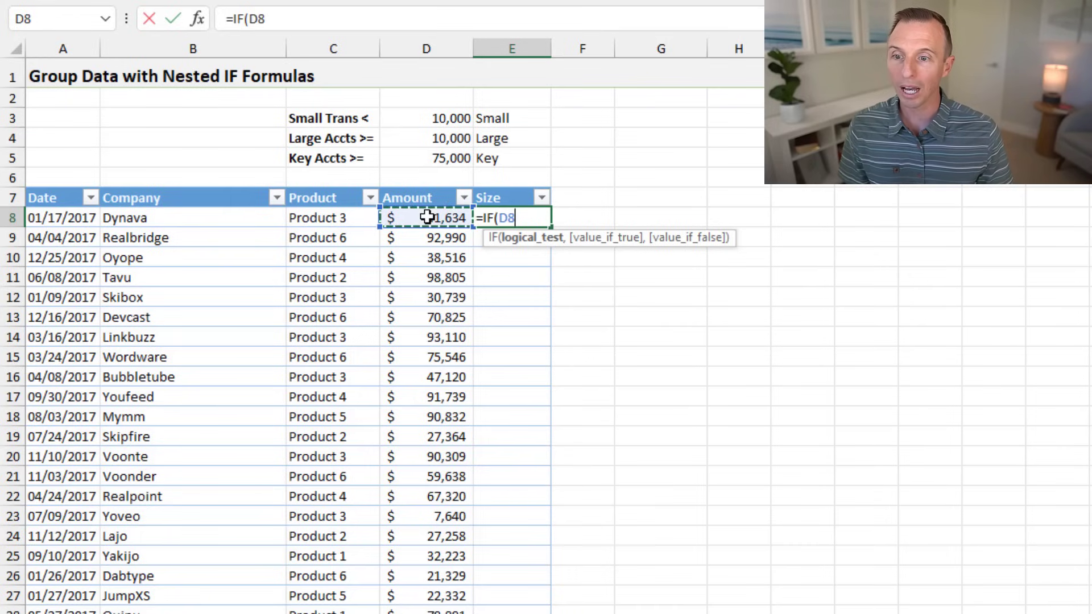
type(">")
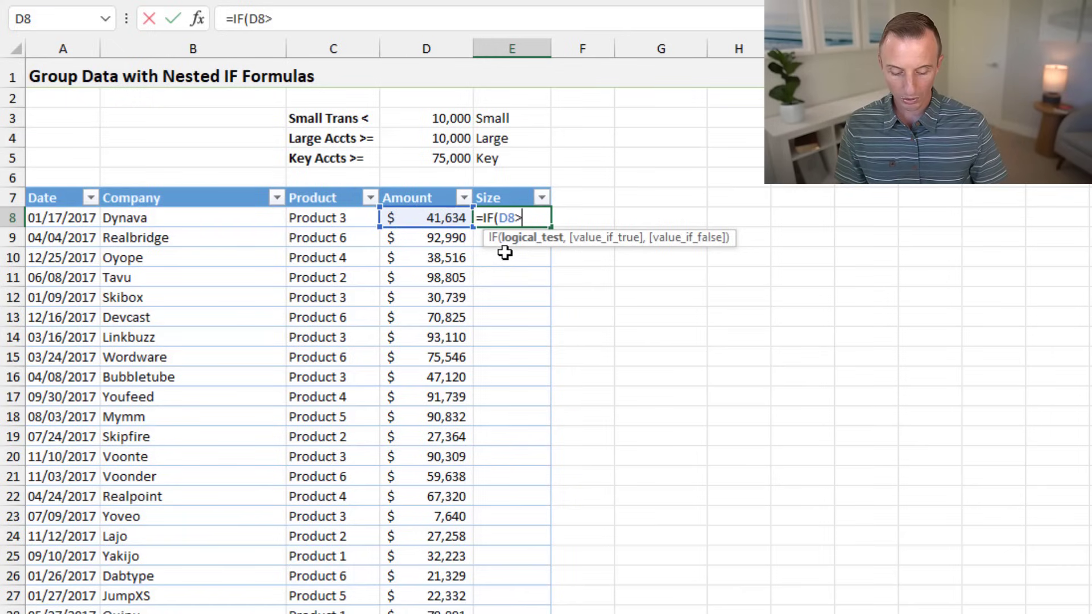
type("=")
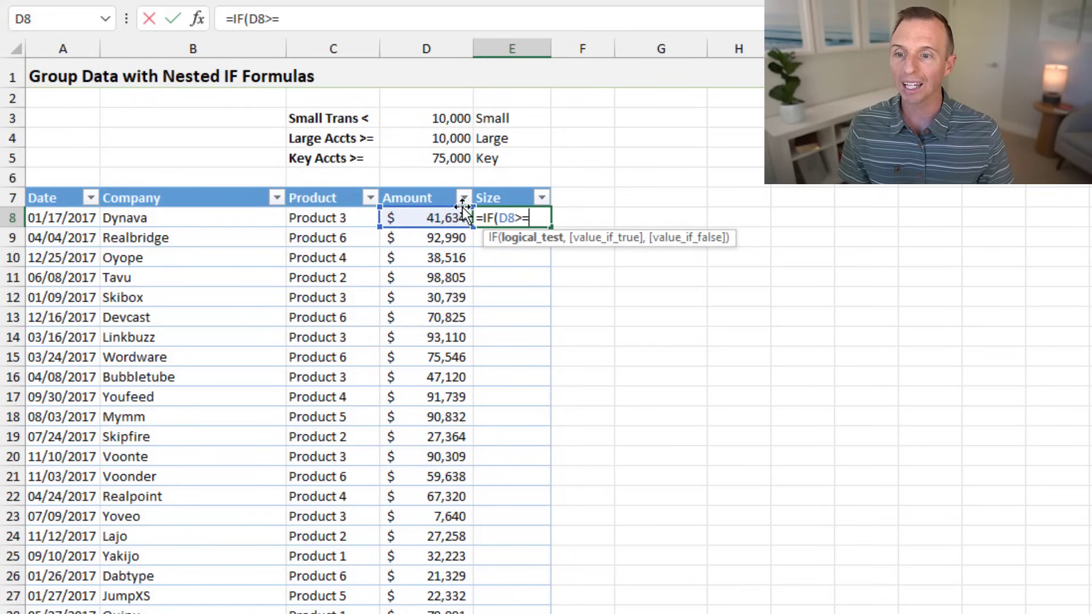
left_click(427, 160)
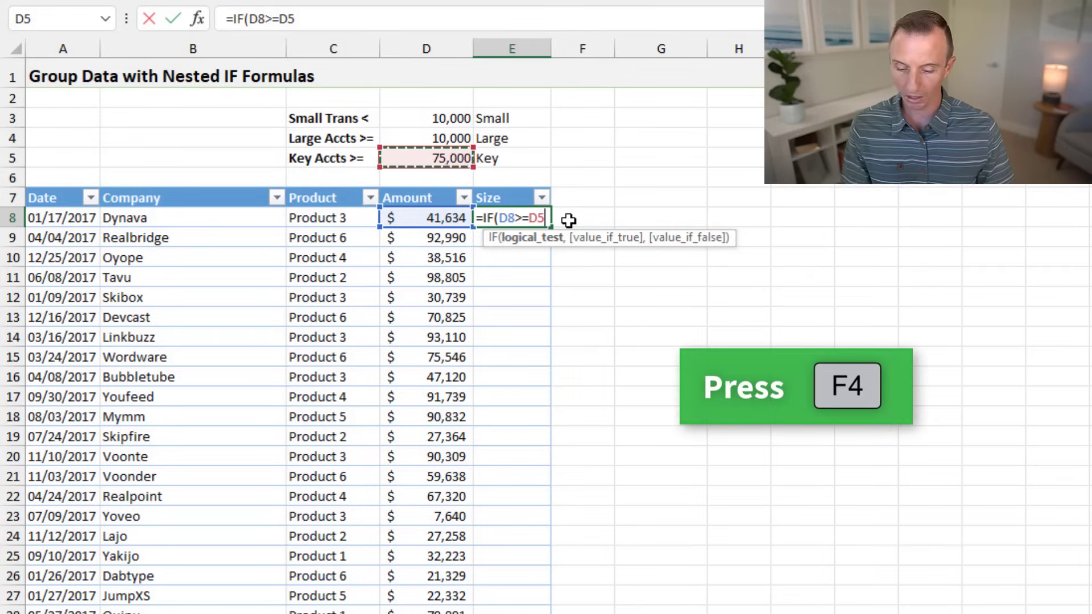
key("F4")
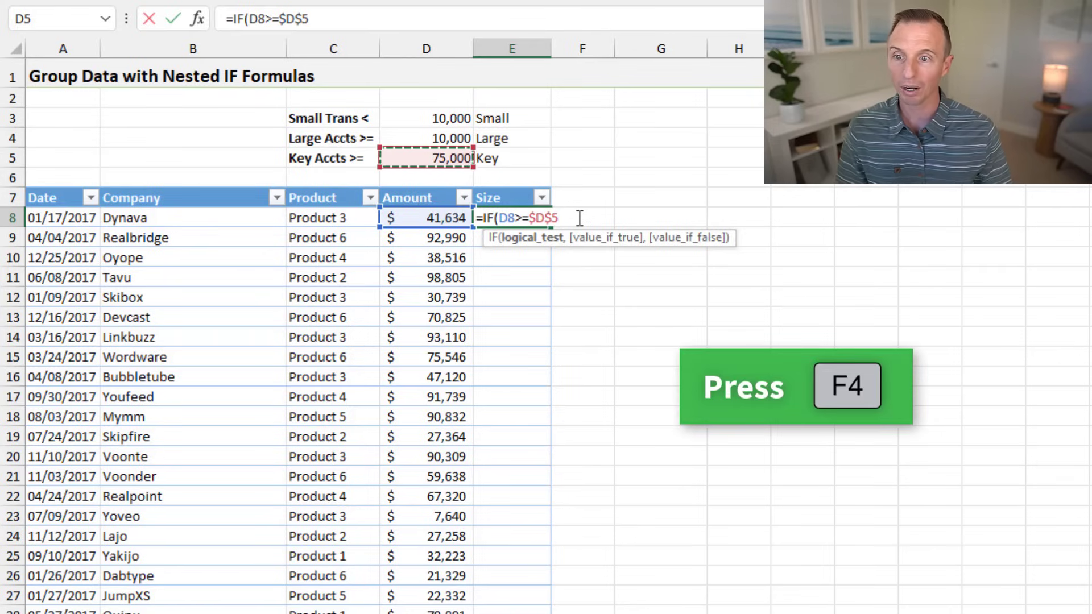
type(",")
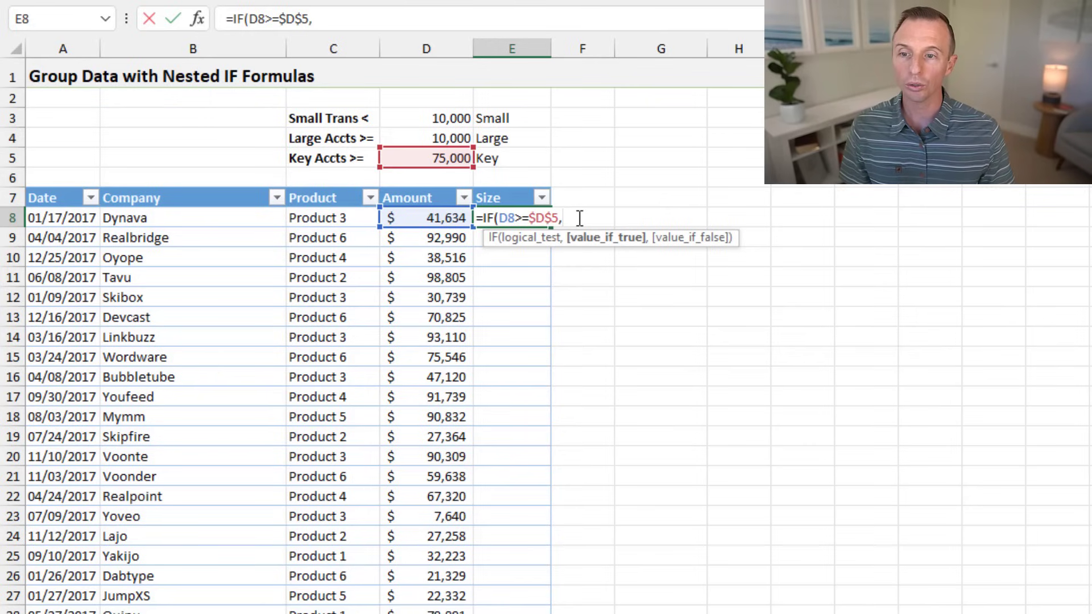
left_click(514, 161)
key("F4")
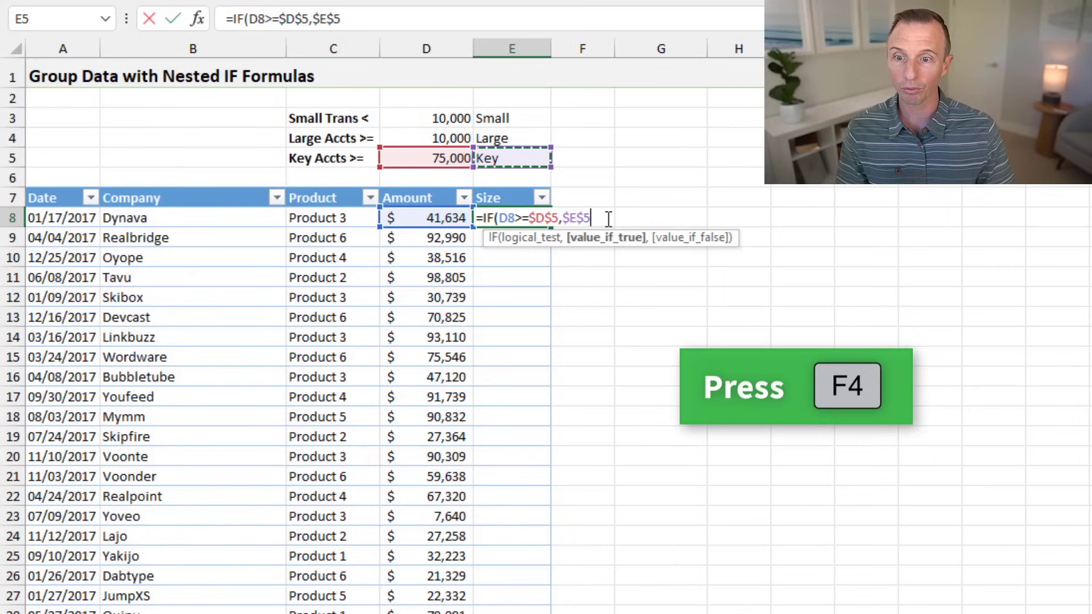
type(",")
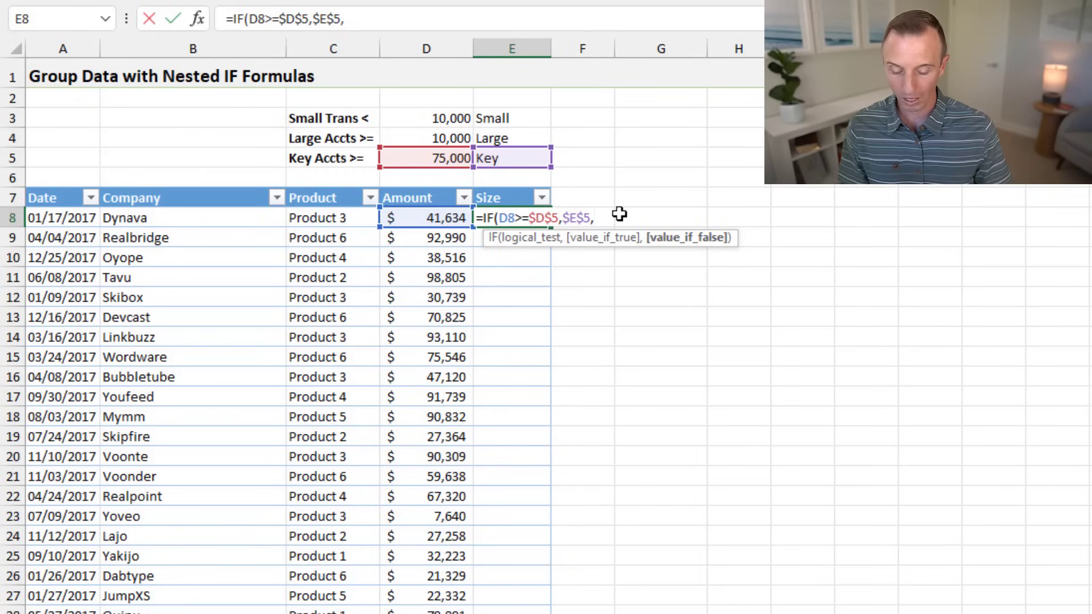
- Nest a second IF testing D8>=$D$4 as the false branch
type("if")
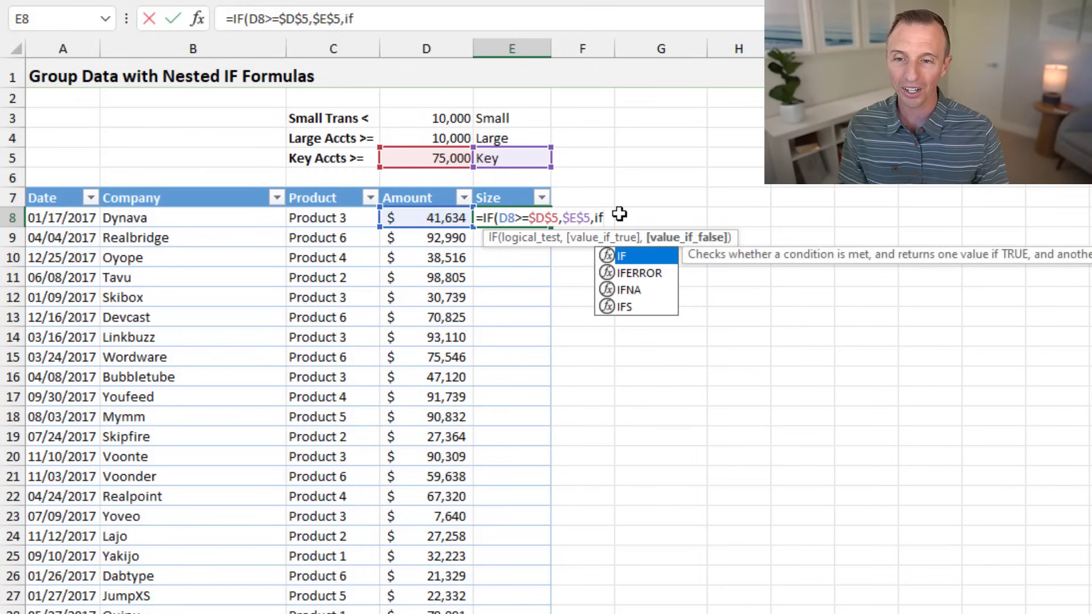
key("Tab")
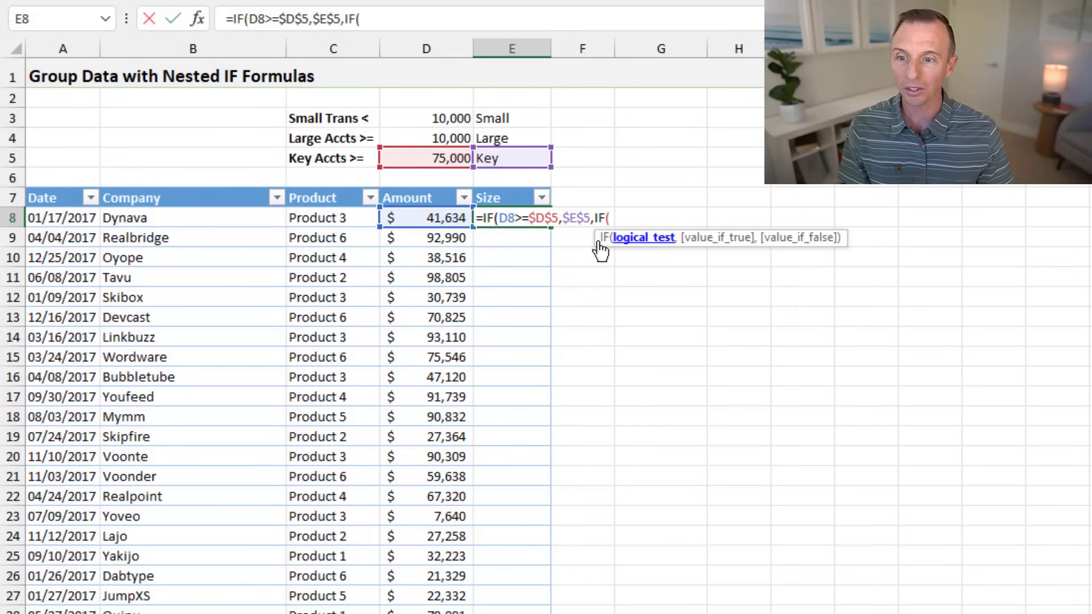
left_click(438, 219)
type(">")
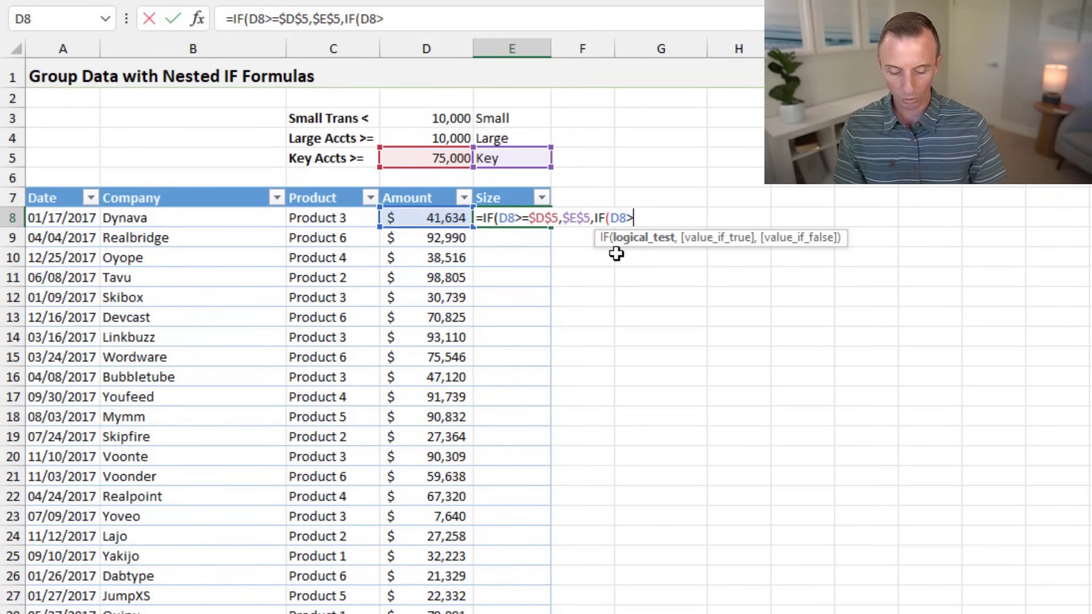
type("=")
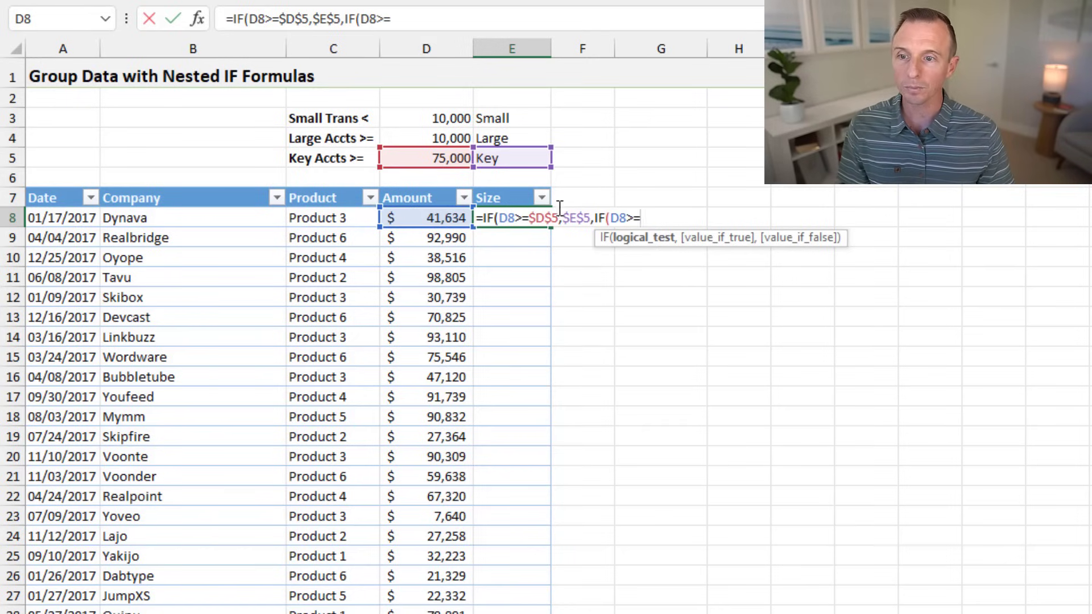
left_click(424, 137)
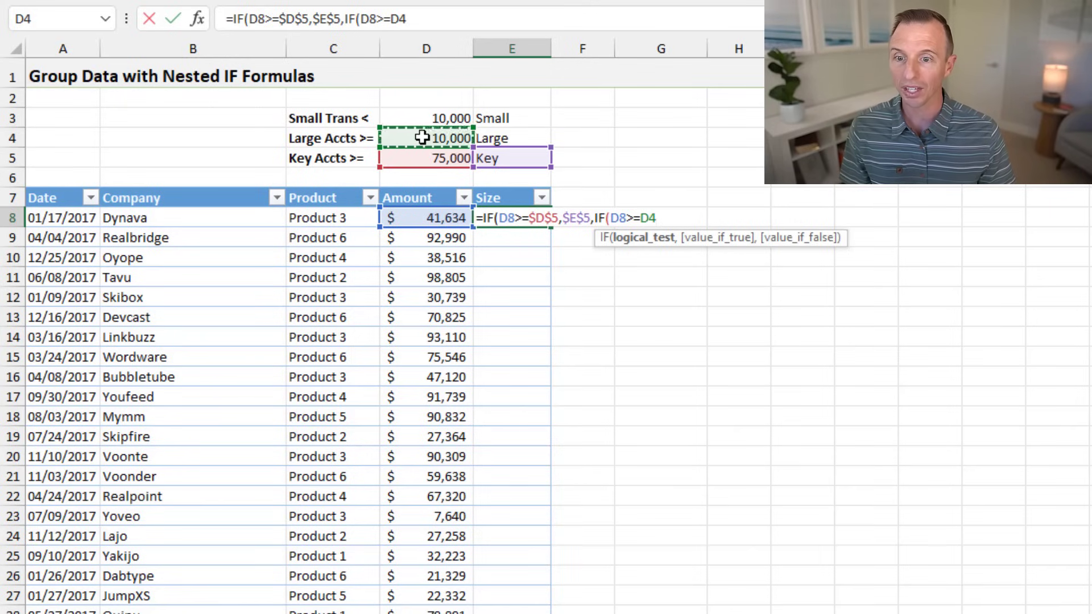
key("F4")
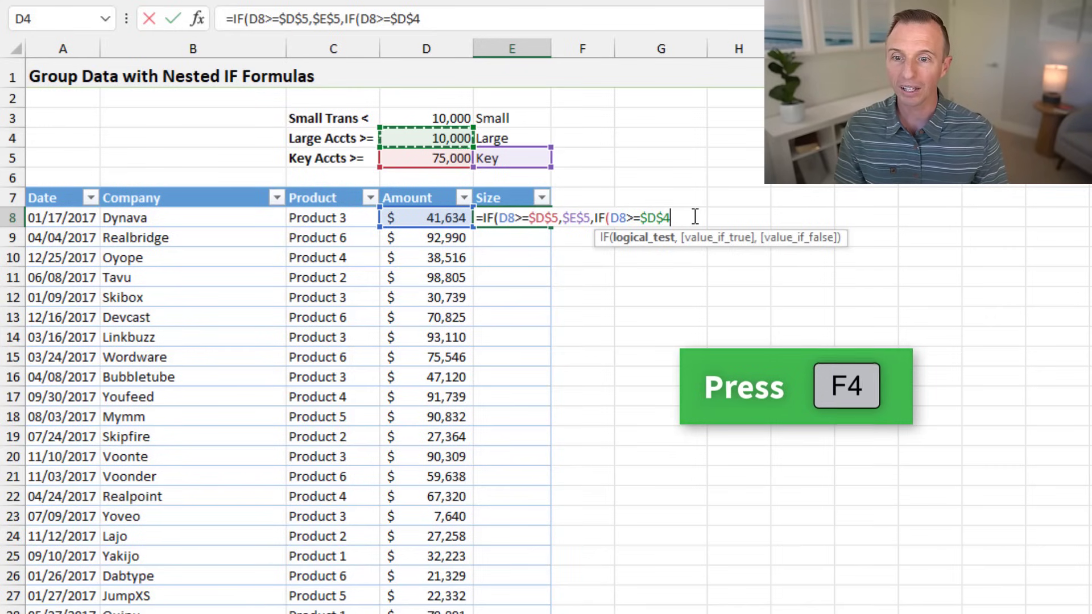
type(",")
- Finish the nested IF with $E$4 (Large) and $E$3 (Small), and commit
left_click(542, 141)
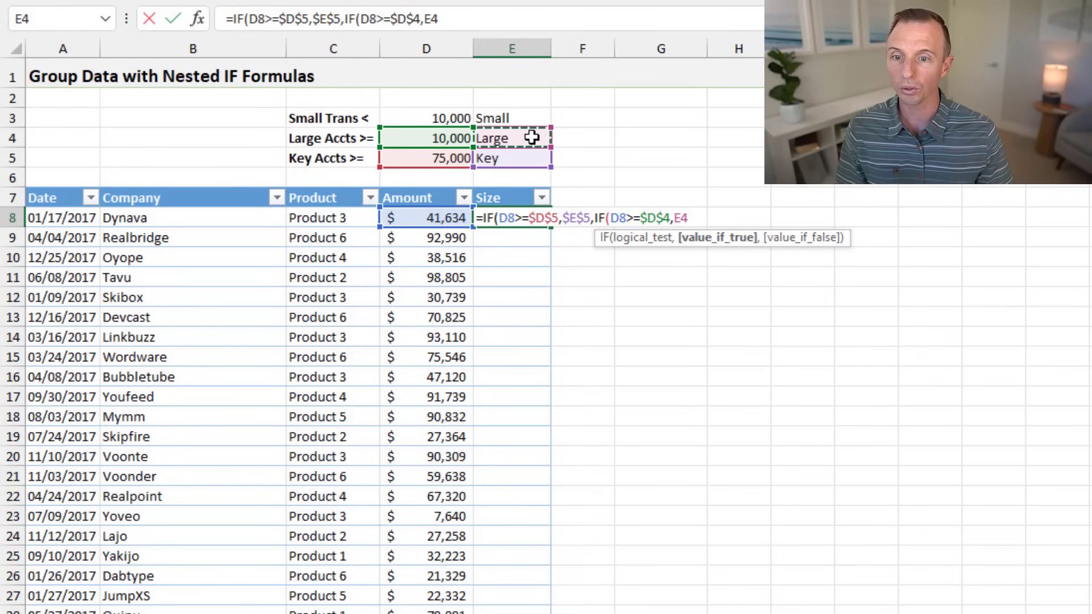
key("F4")
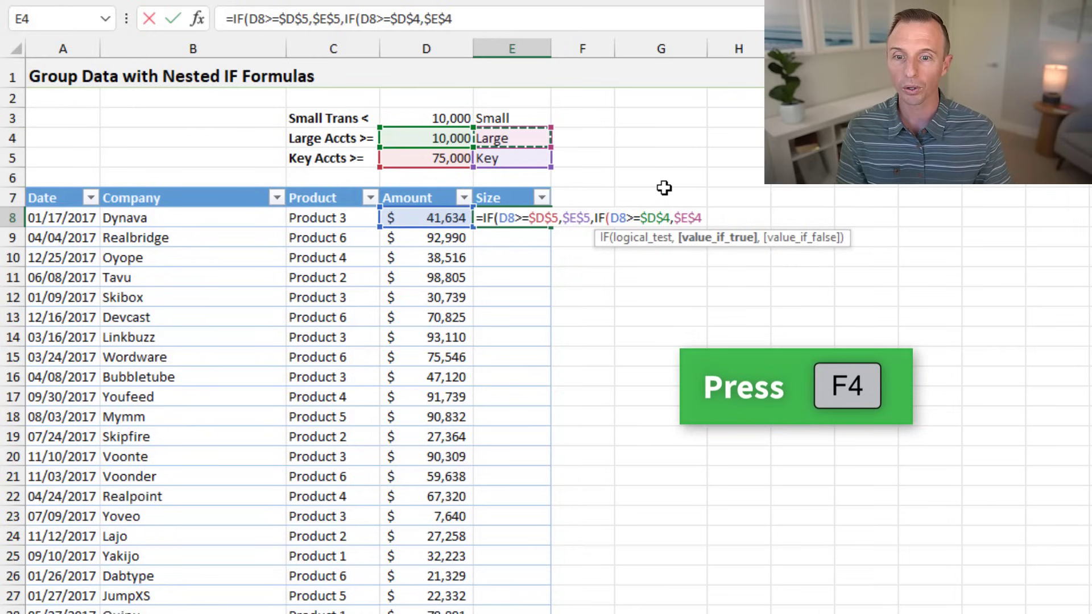
type(",")
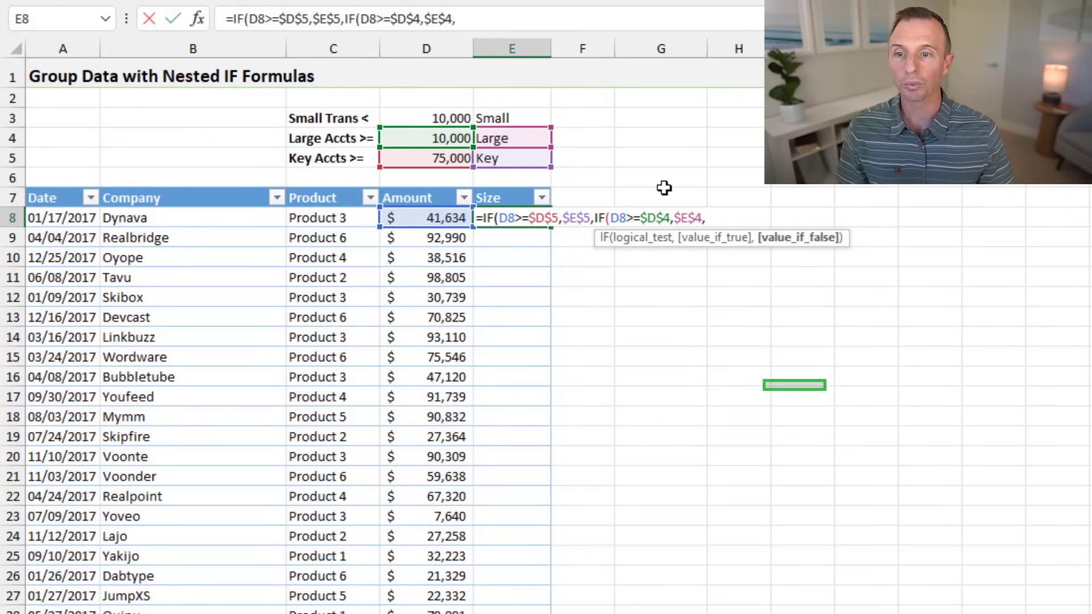
left_click(521, 118)
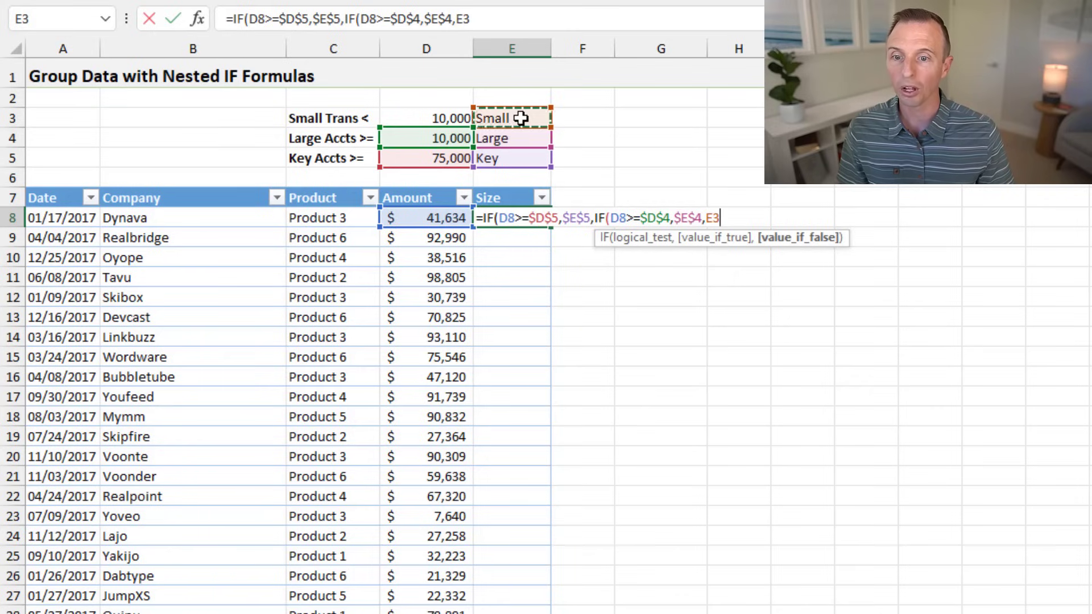
key("F4")
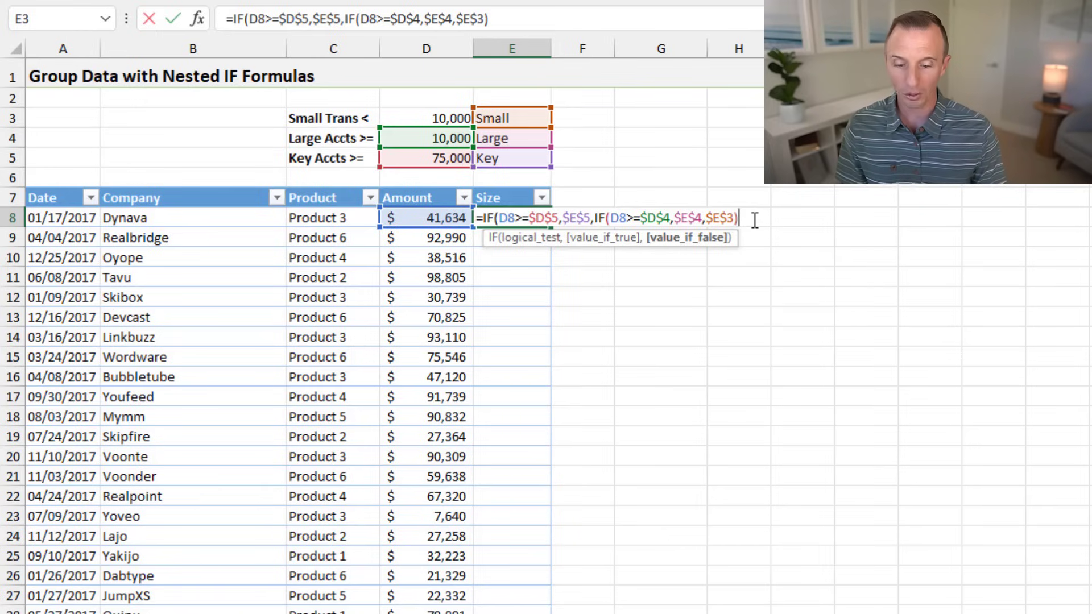
type(")")
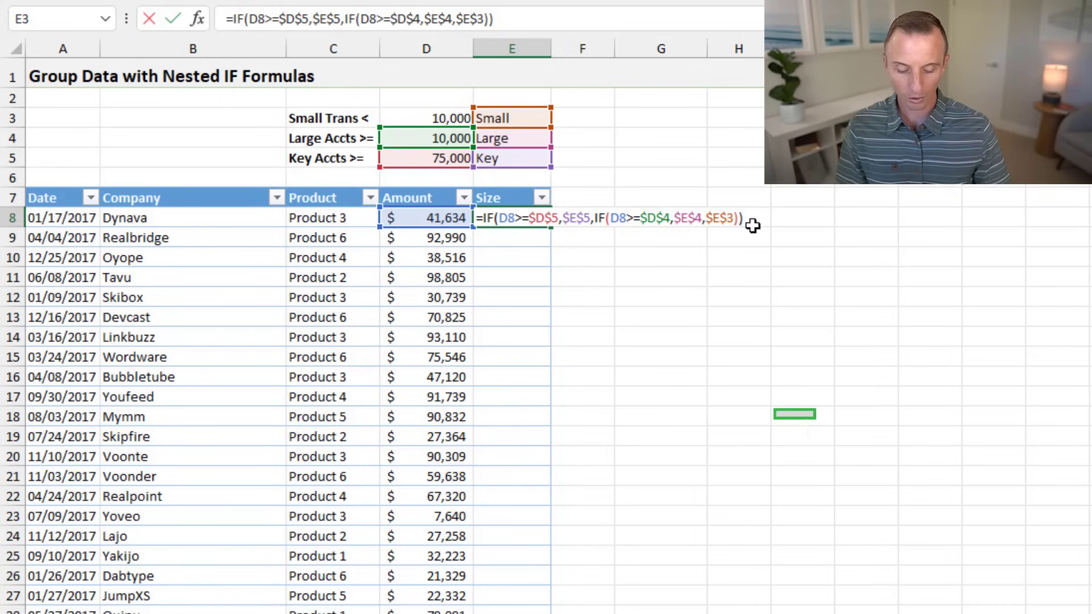
key("Return")
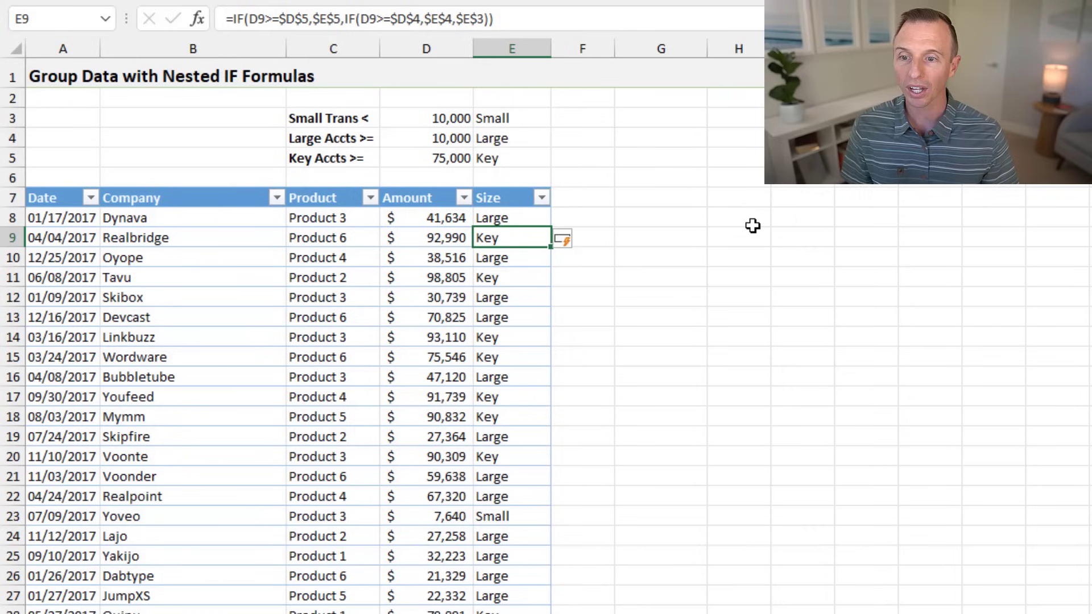
- Review E8's nested IF formula without changing it, then go to the IFS Function sheet
key("Up")
key("F2")
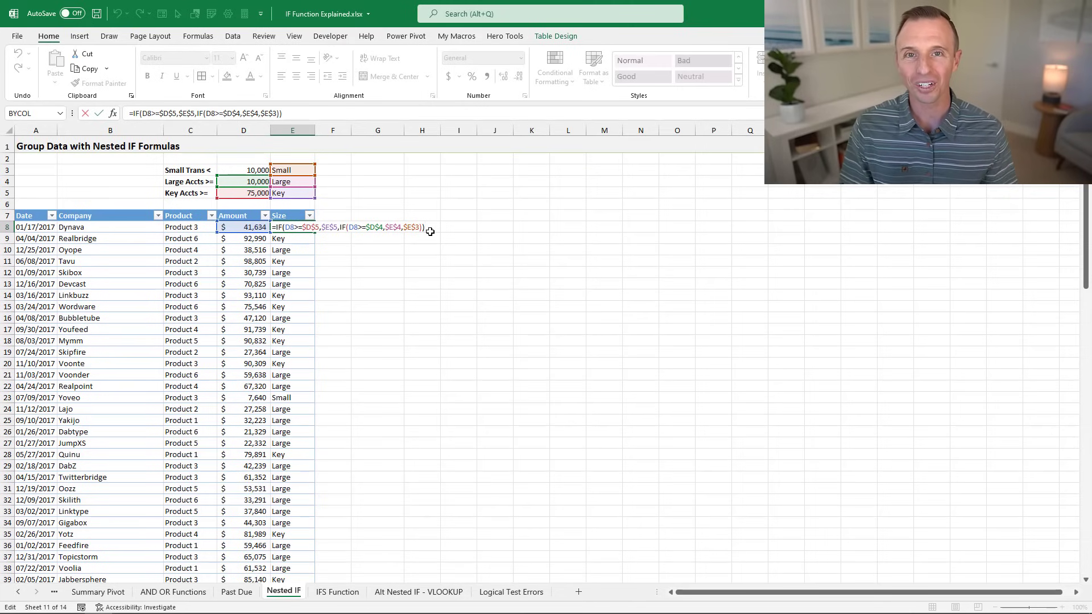
key("ctrl+Return")
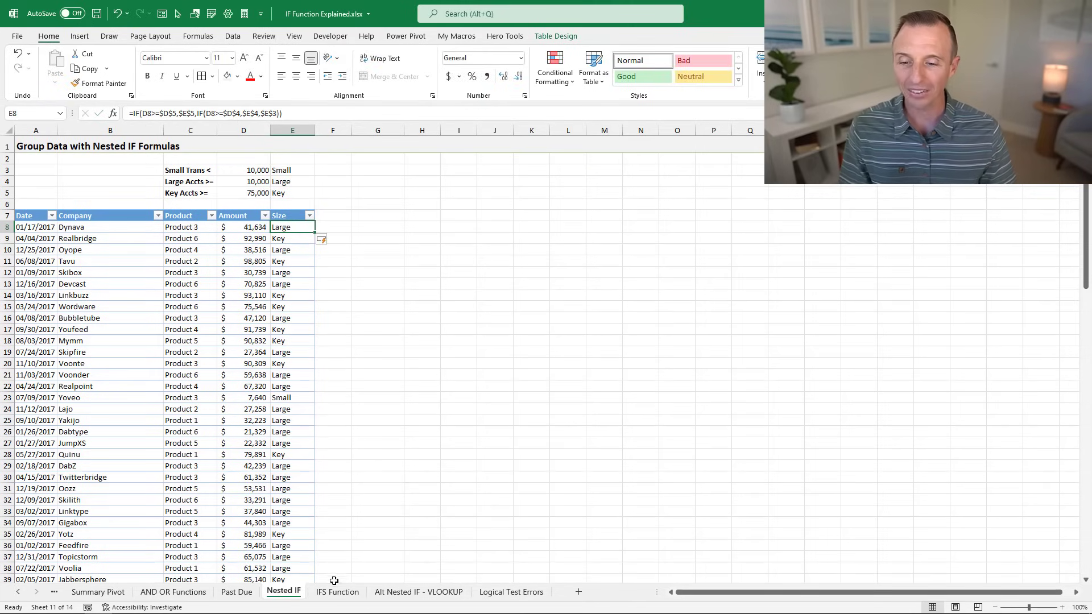
left_click(337, 592)
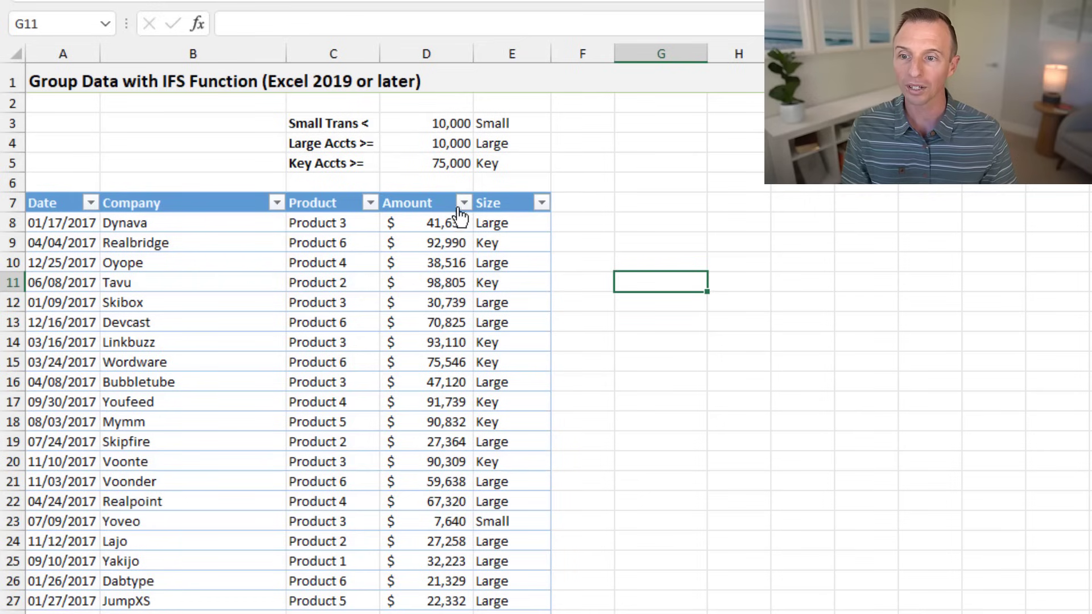
- Inspect E8's IFS formula and its first condition unchanged, then go to the Alt Nested IF - VLOOKUP sheet
left_click(516, 223)
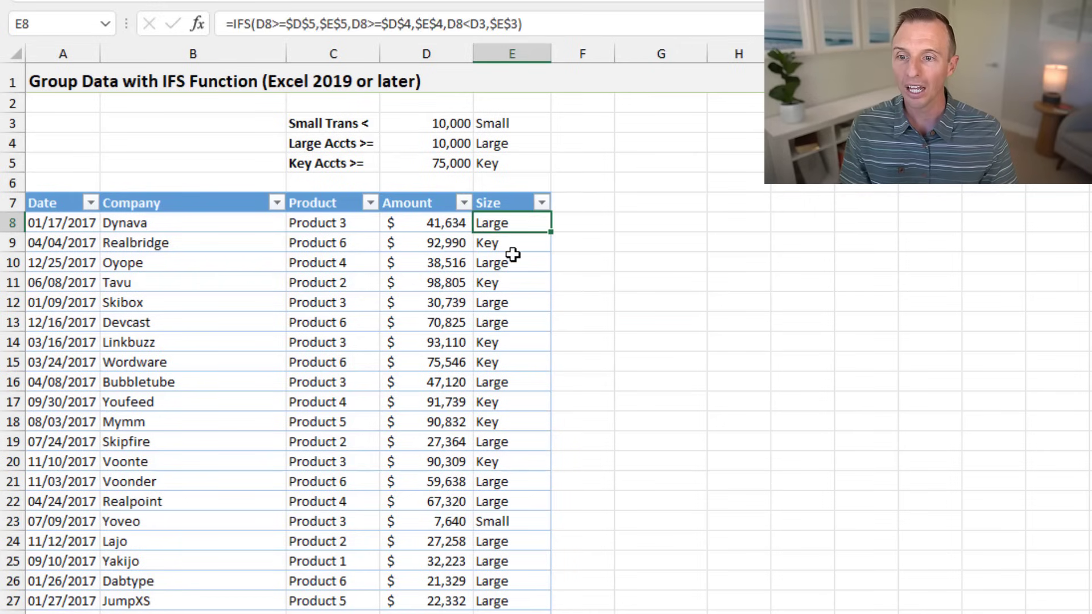
key("F2")
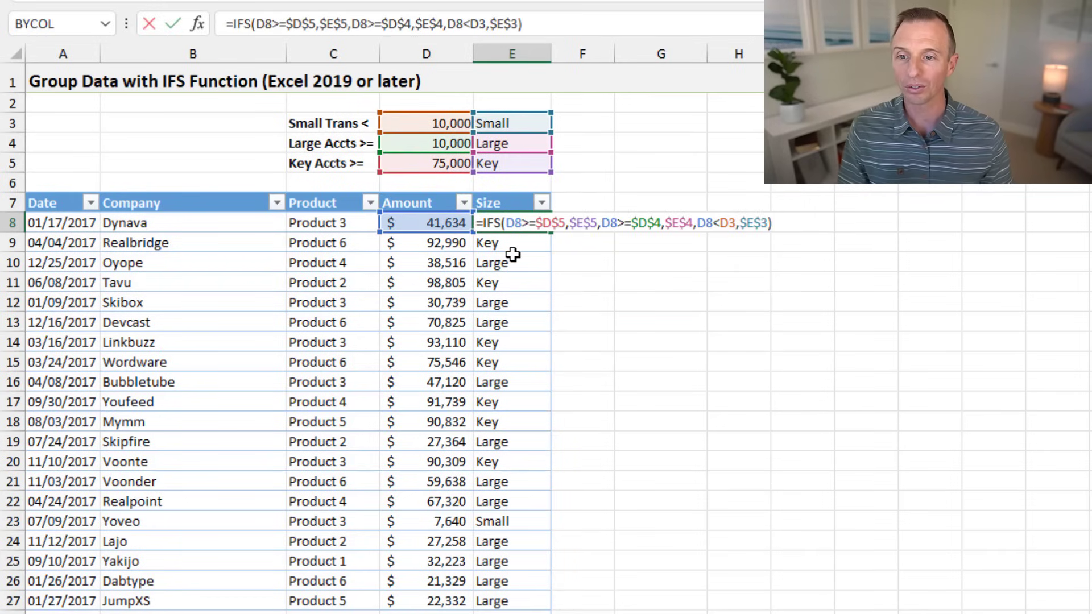
left_click(522, 222)
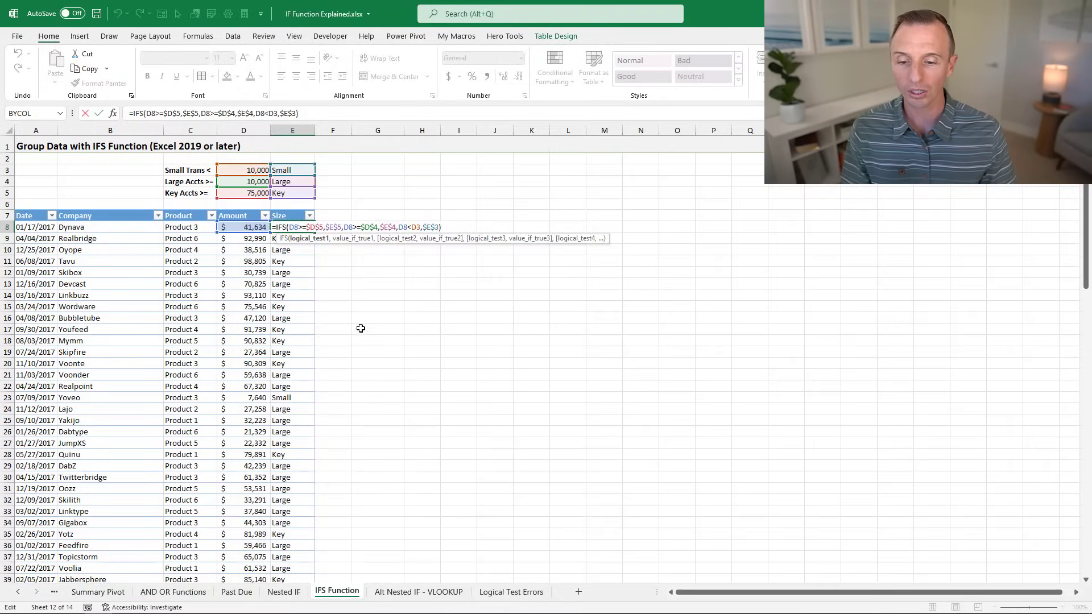
key("ctrl+Return")
left_click(404, 593)
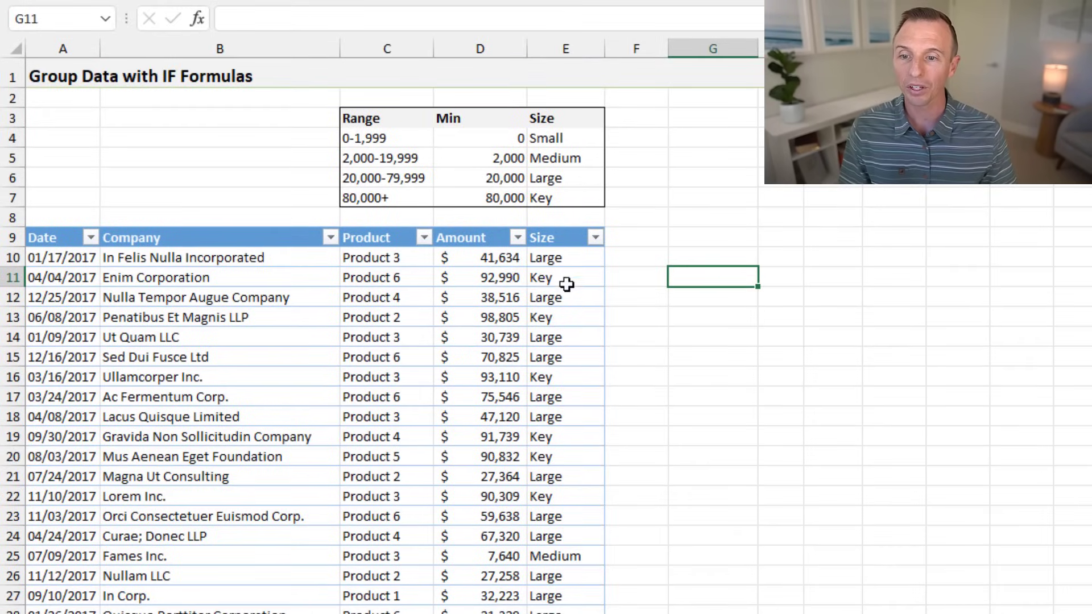
- Walk through E10's VLOOKUP lookup value and TRUE range-lookup arguments, then go to the Logical Test Errors sheet
left_click(567, 260)
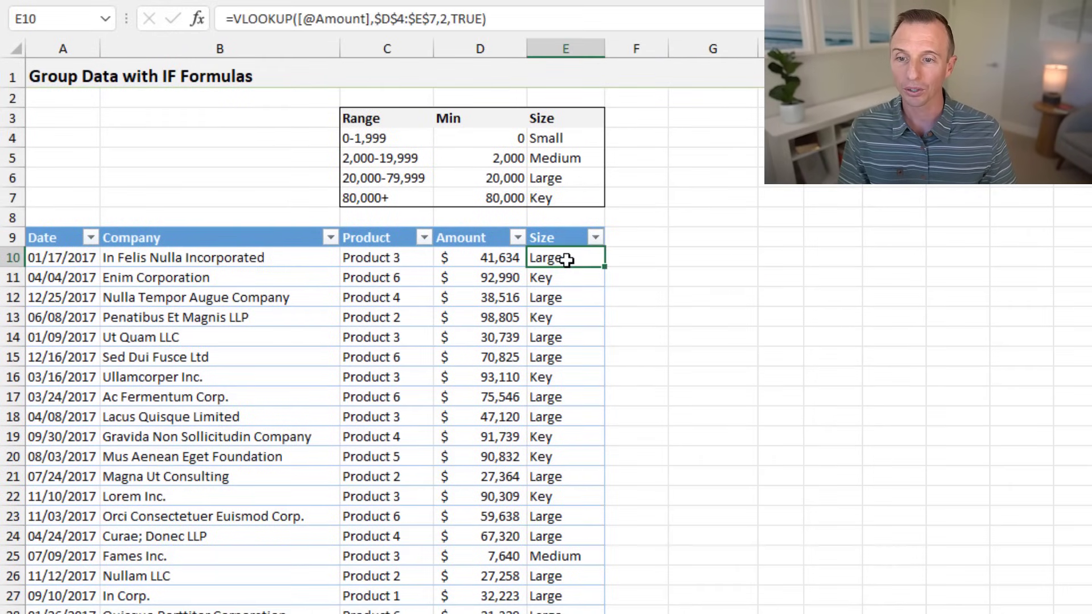
key("F2")
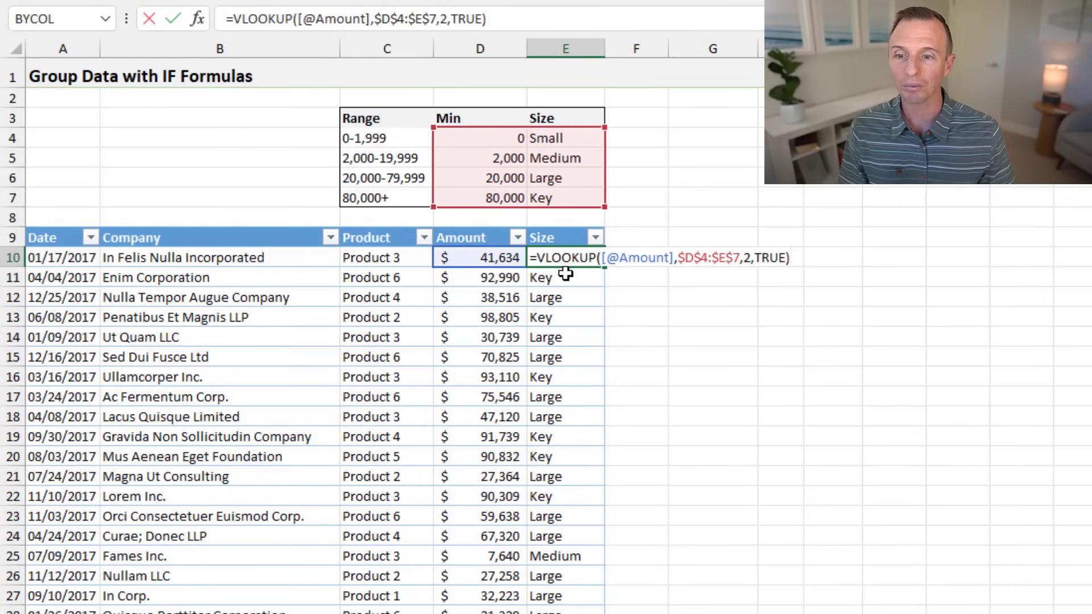
left_click(625, 258)
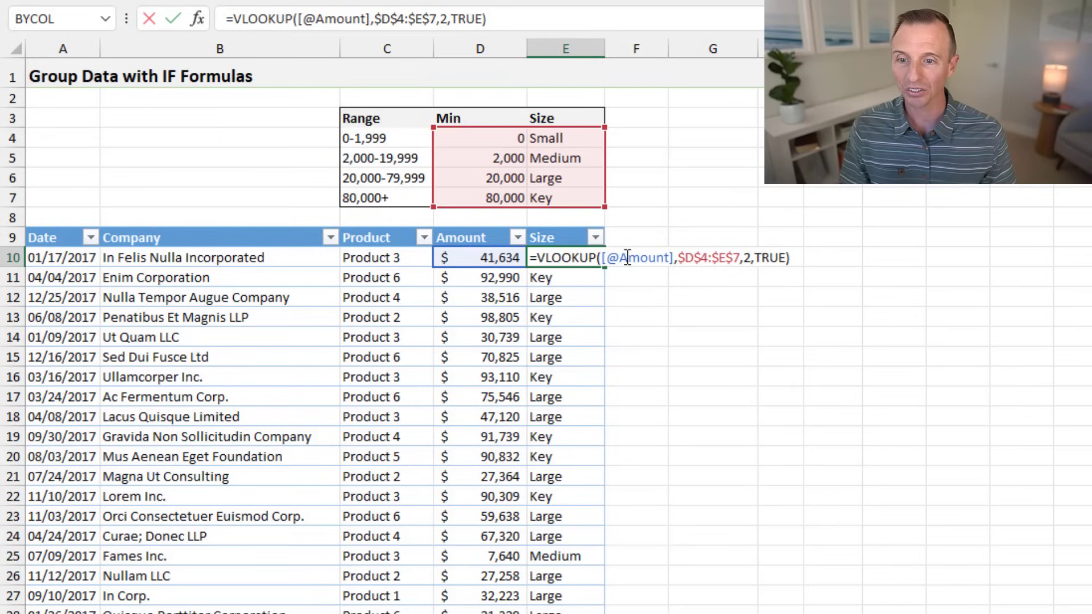
left_click(771, 259)
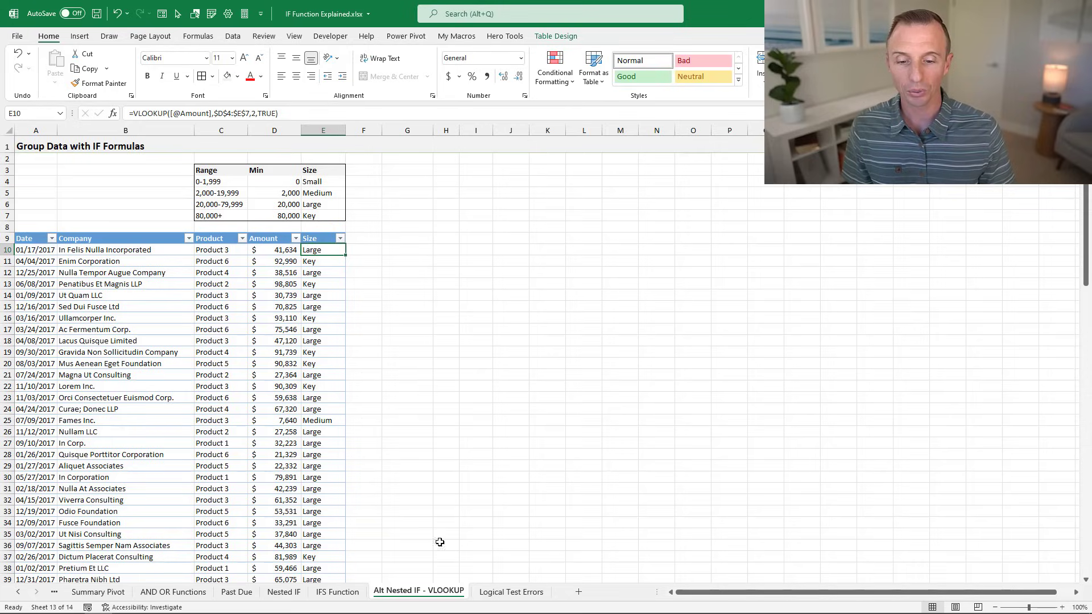
left_click(484, 593)
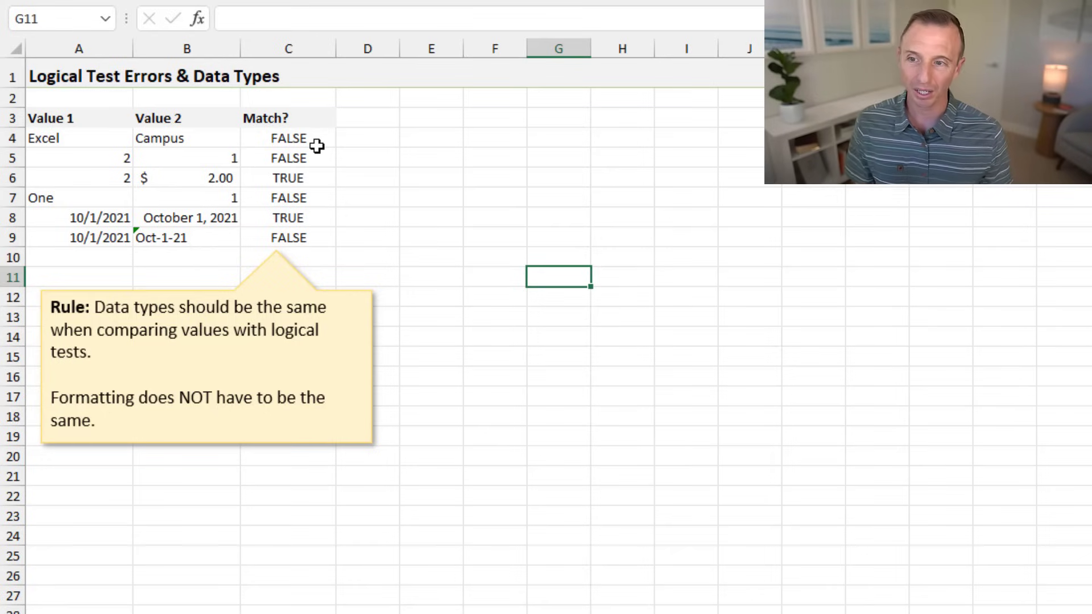
left_click(314, 142)
key("F2")
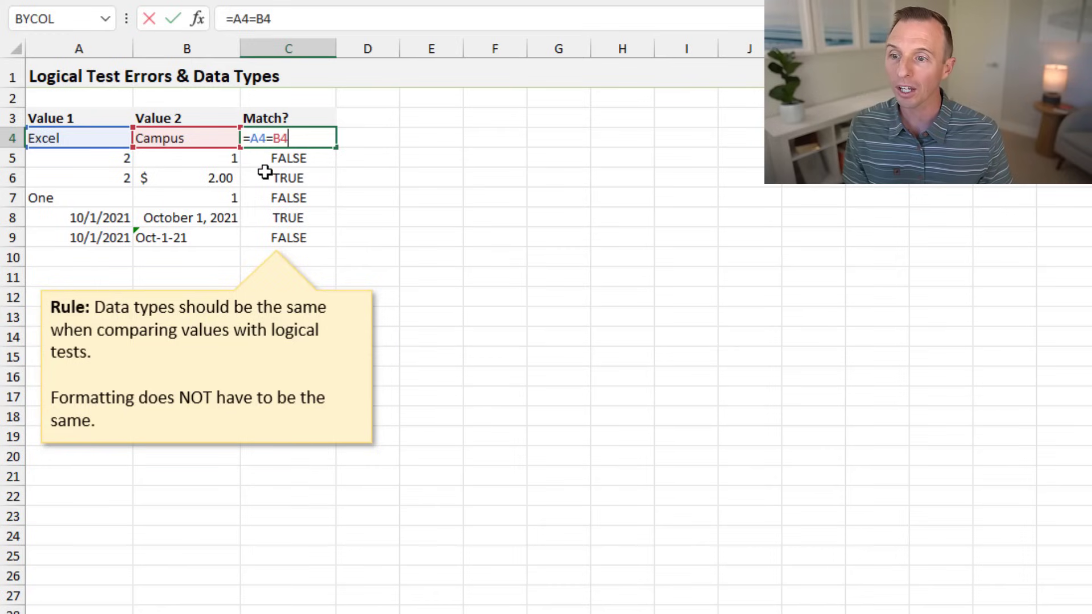
key("ctrl+Return")
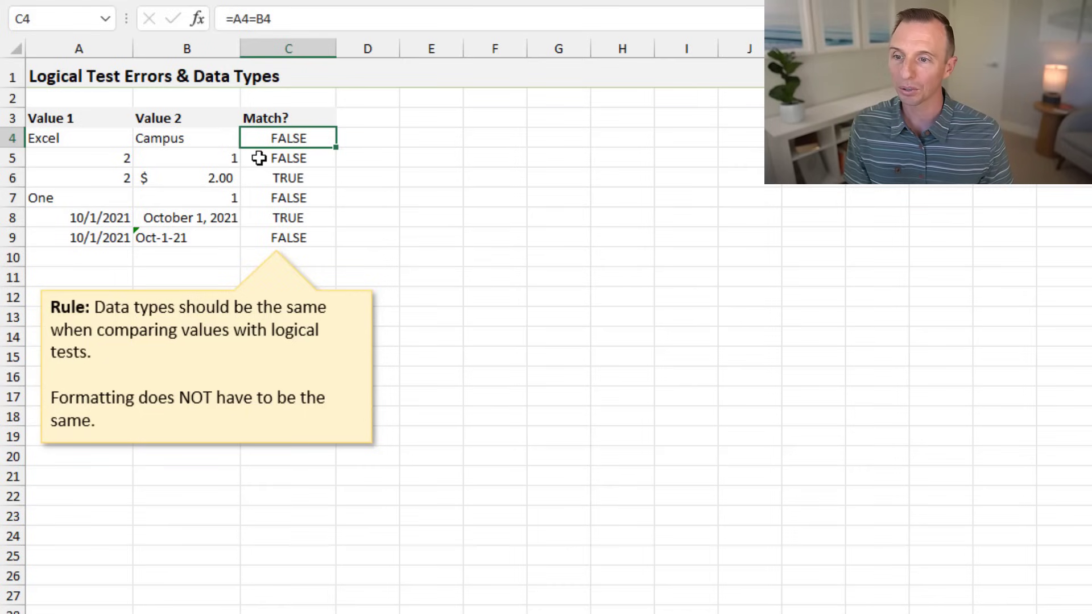
left_click(262, 180)
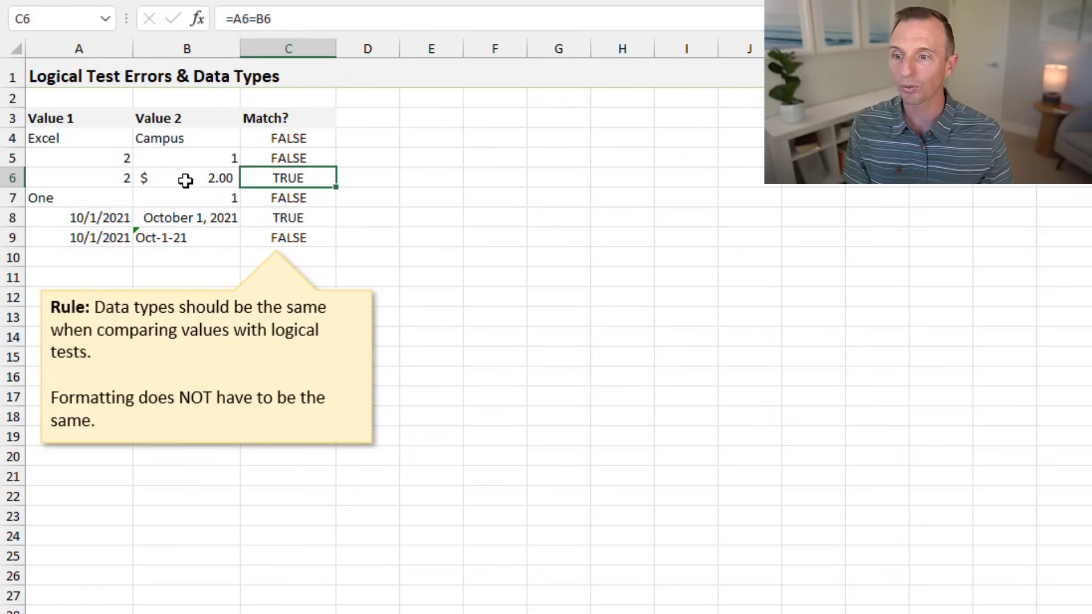
left_click(251, 197)
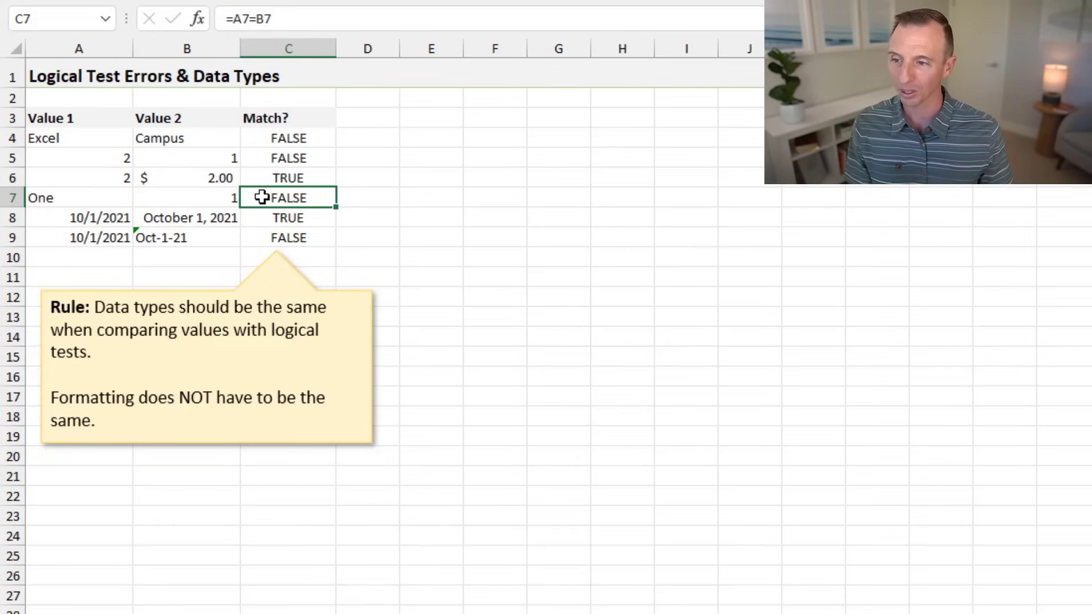
left_click(253, 221)
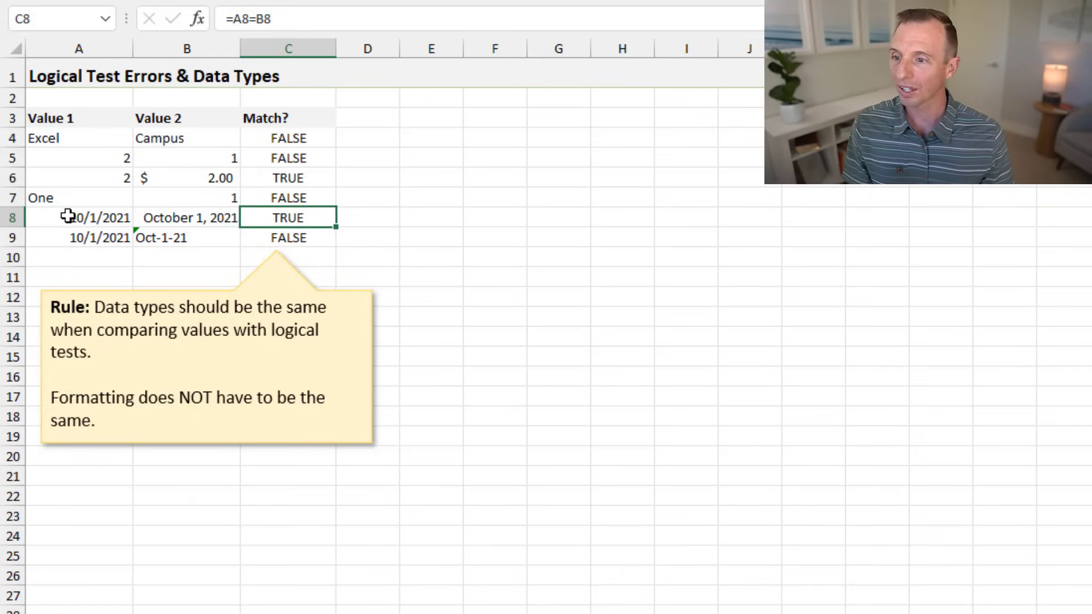
left_click(68, 217)
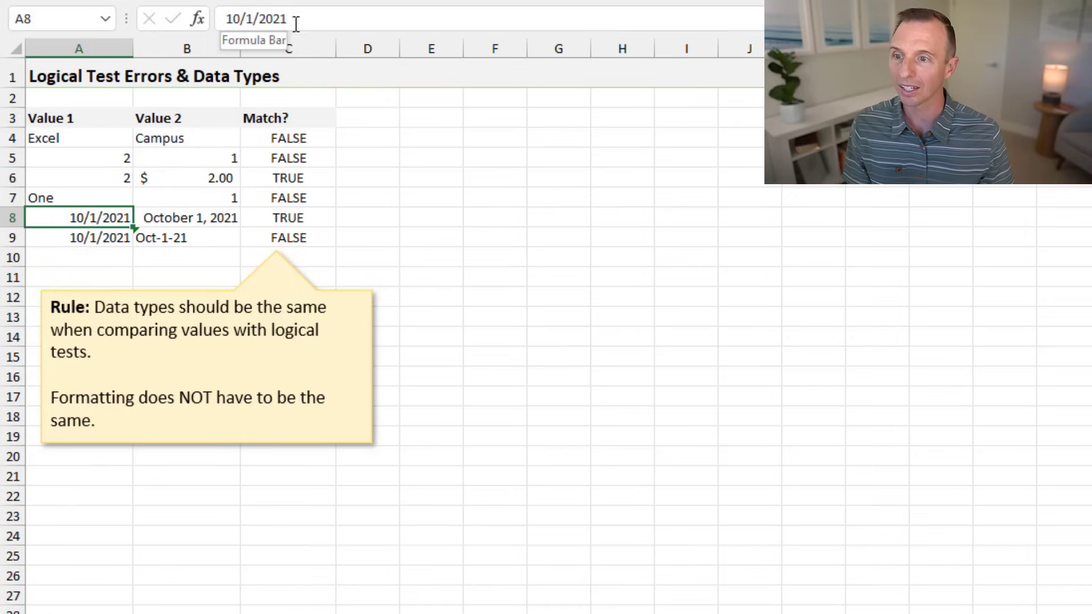
left_click(191, 219)
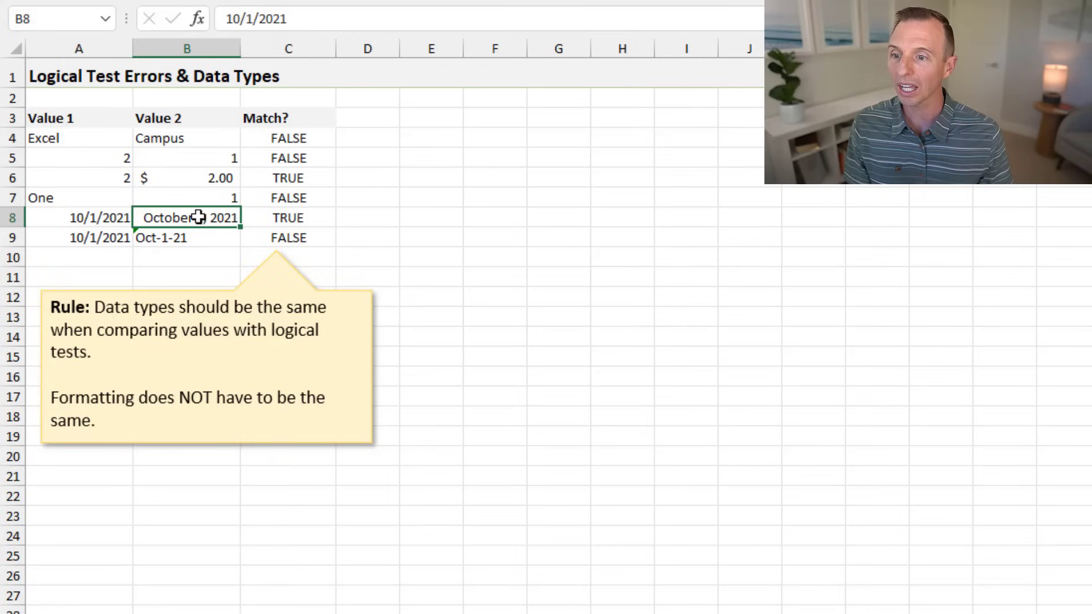
left_click(253, 217)
double_click(253, 217)
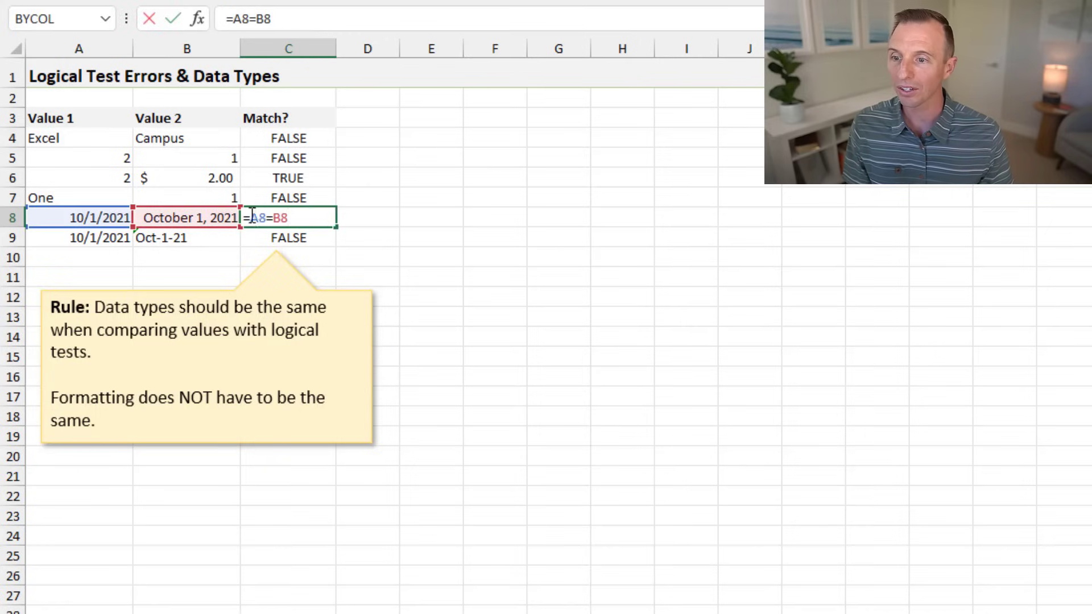
key("Escape")
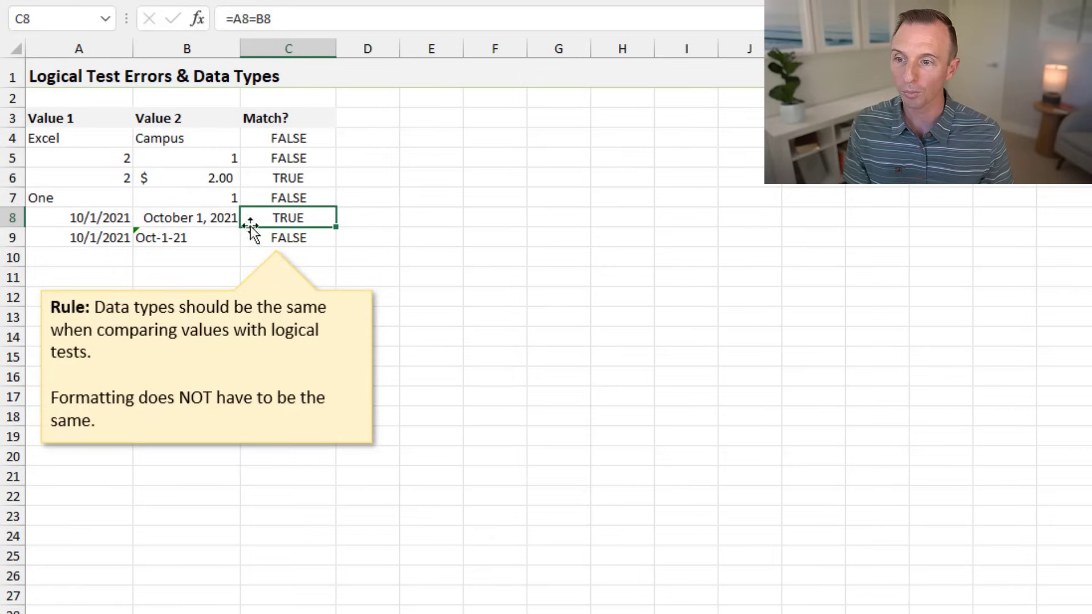
left_click(171, 238)
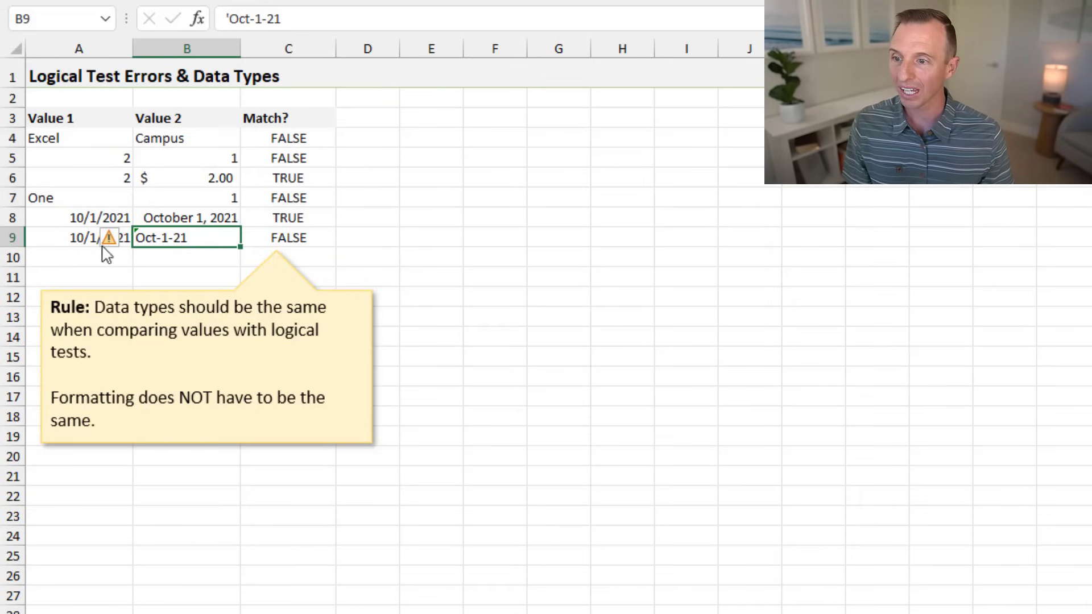
left_click(77, 241)
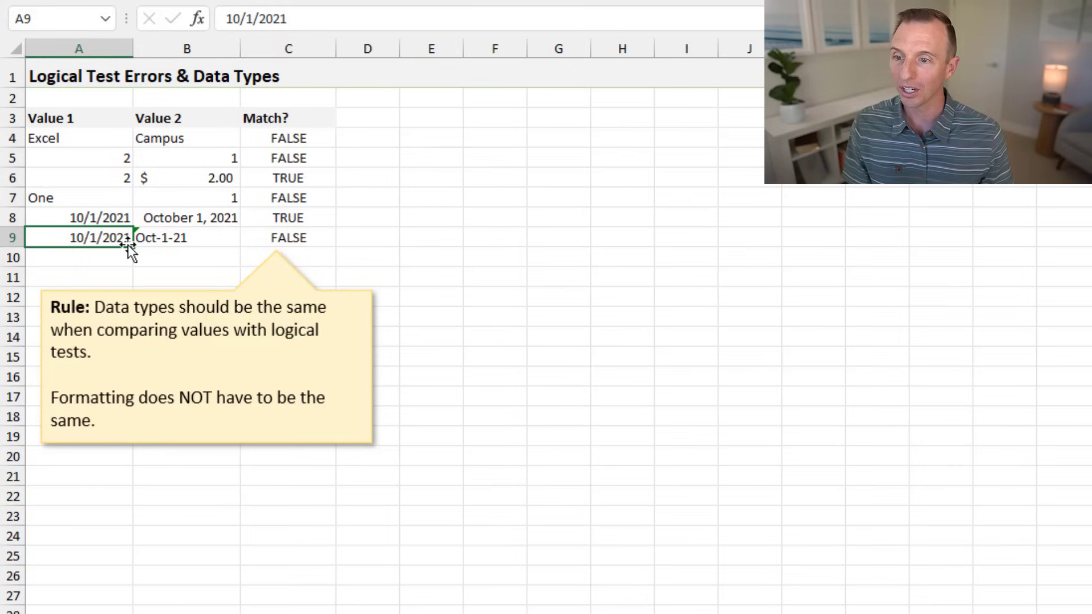
left_click(253, 239)
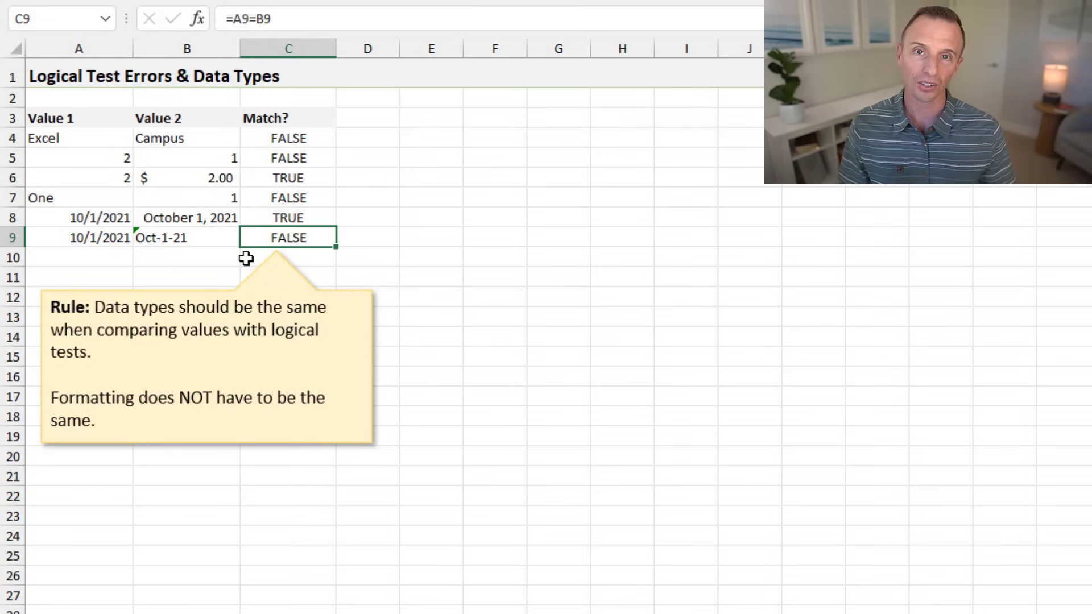